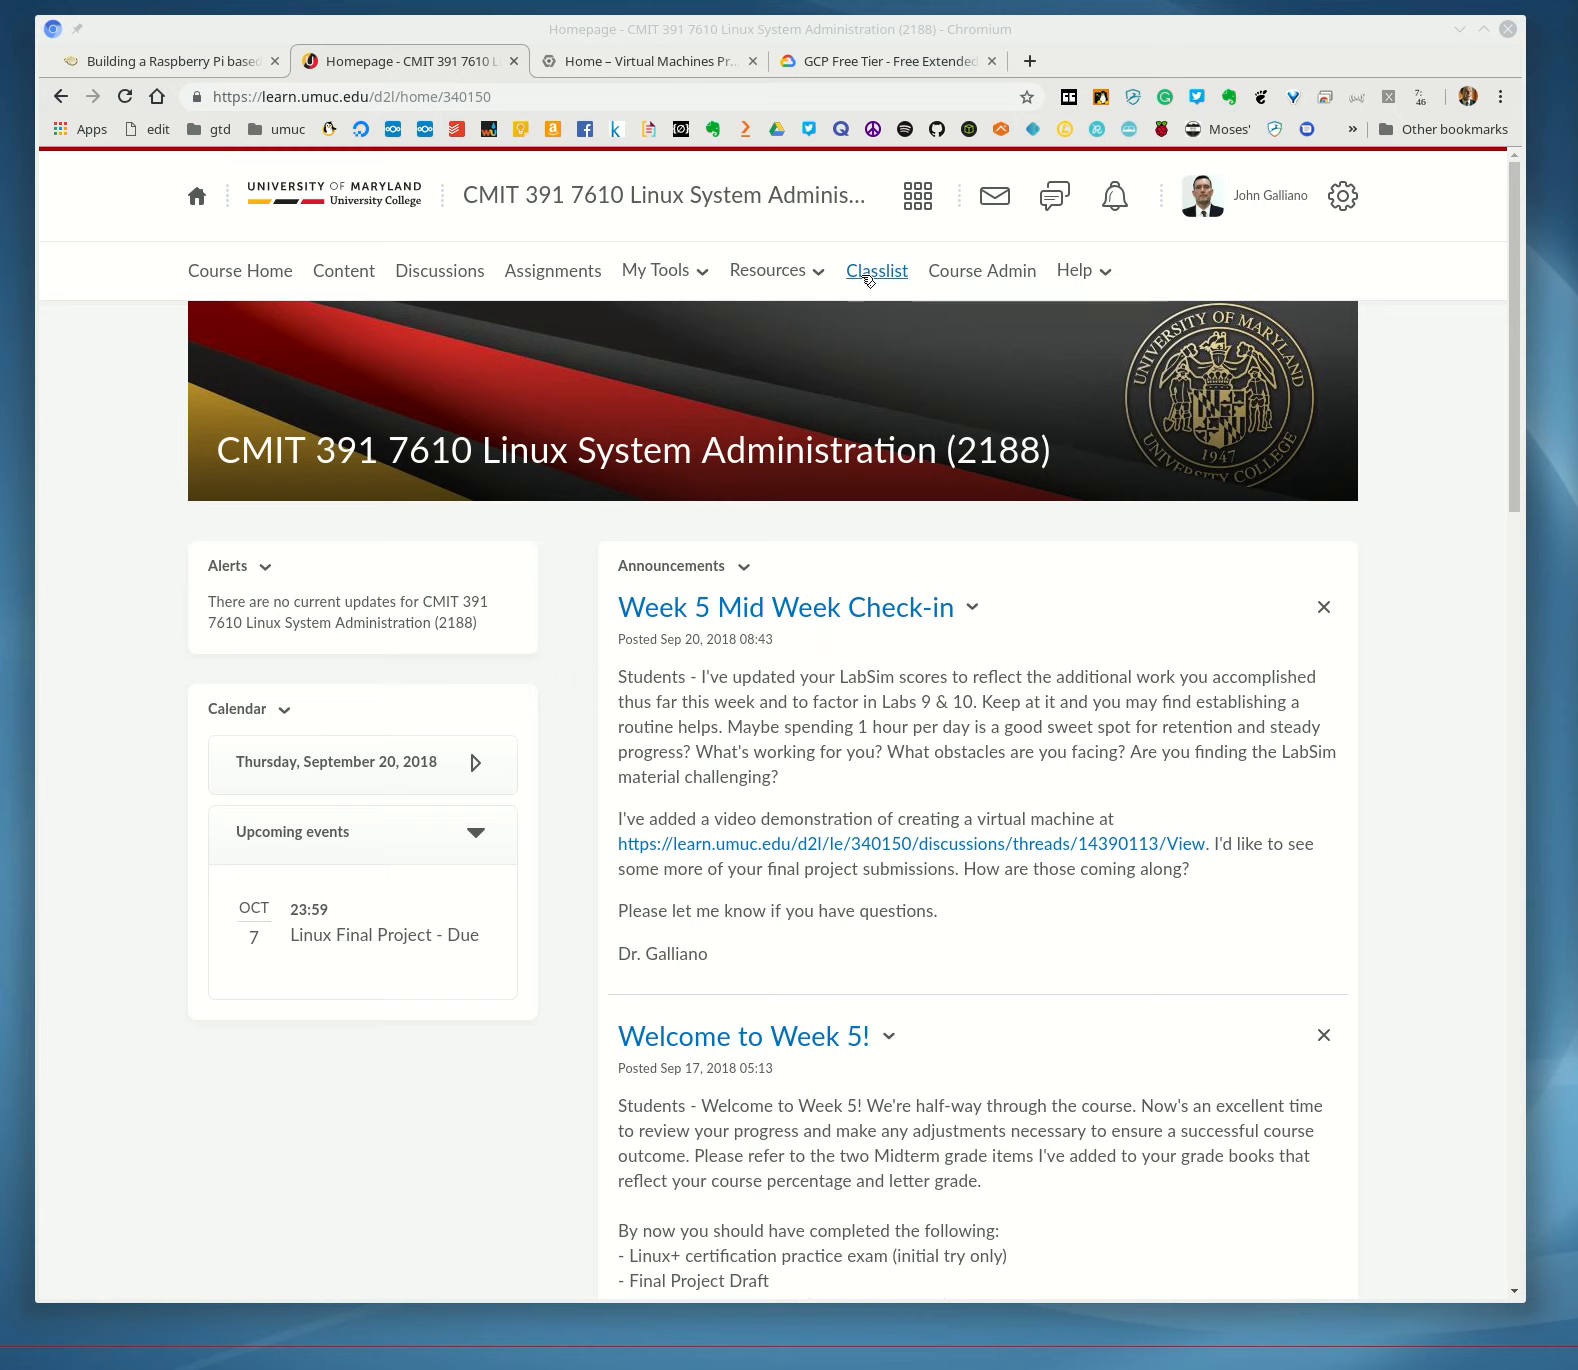
# Review the Google Cloud Platform Free Tier page, including its Always Free product limits.
pyautogui.click(917, 70)
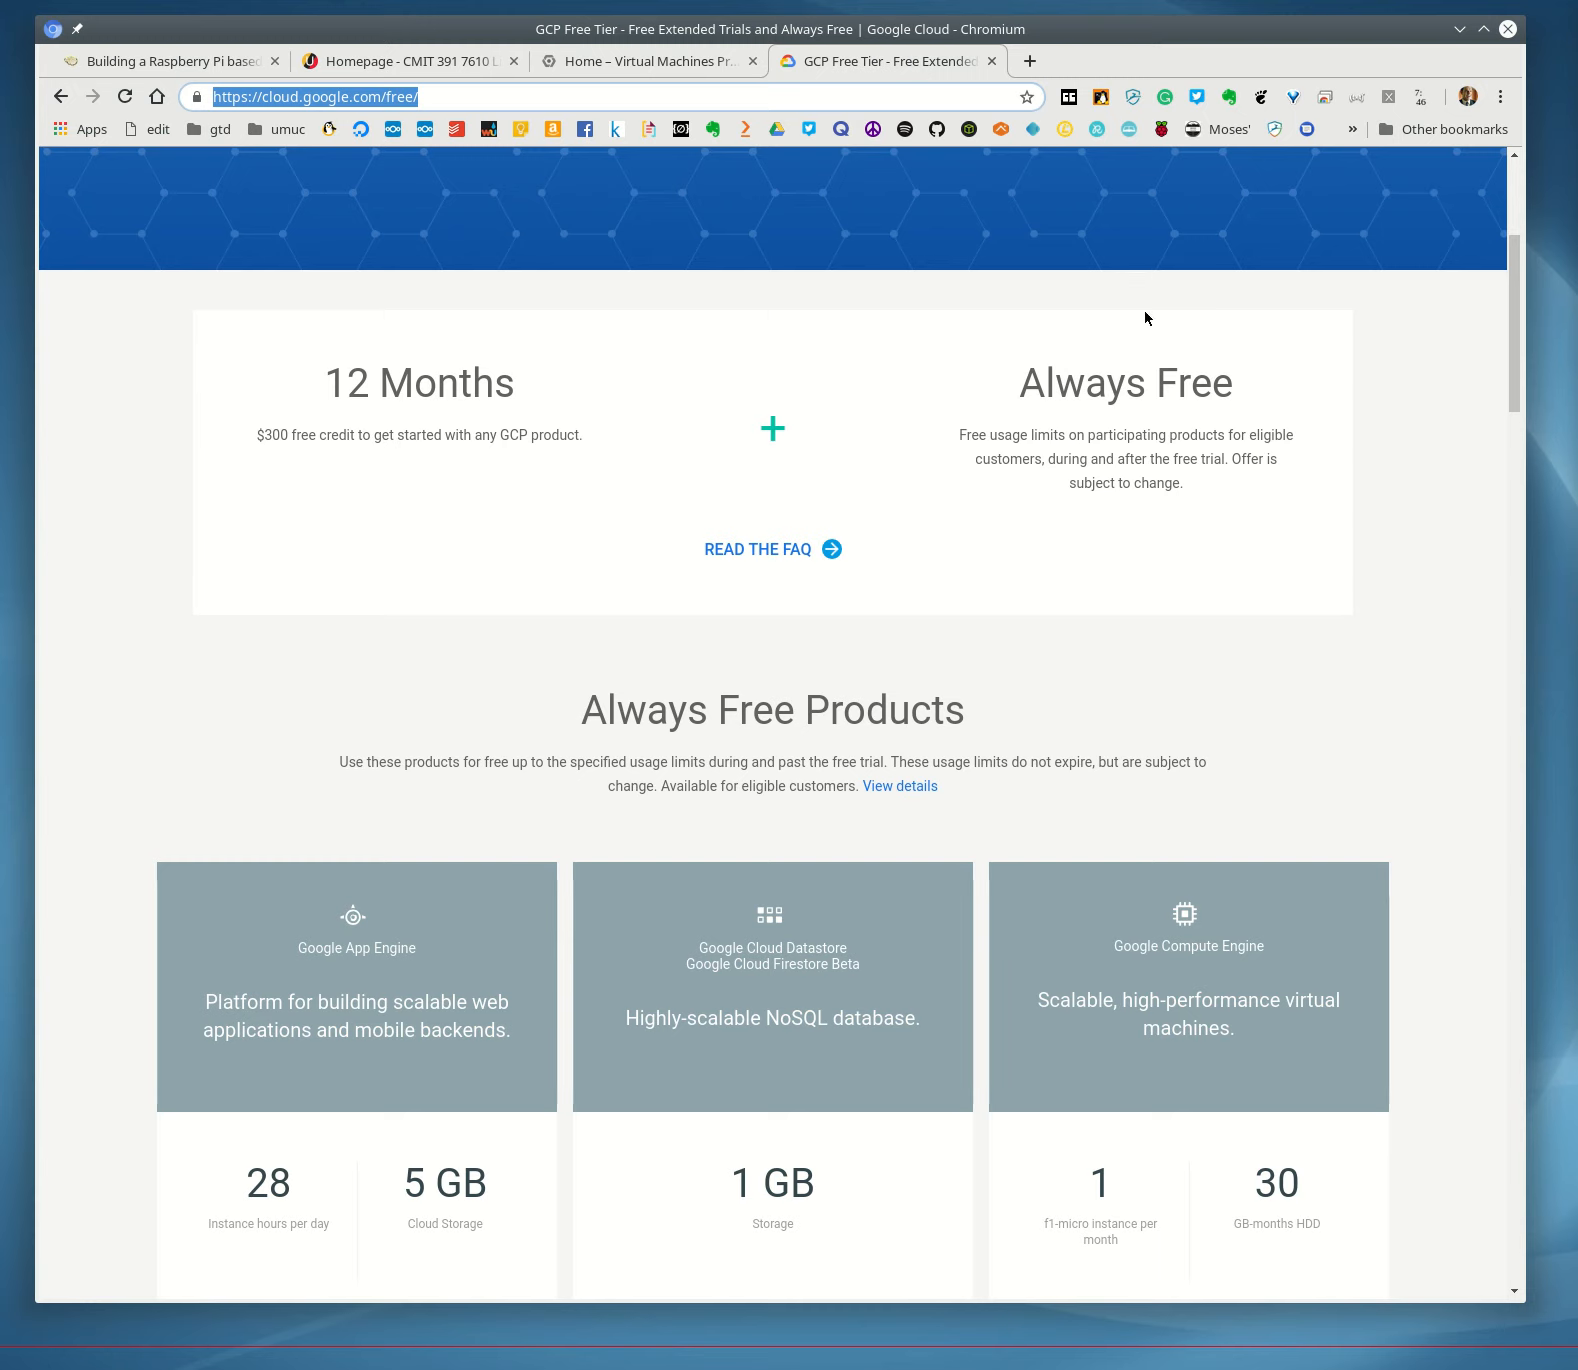
pyautogui.scroll(-4, 1075, 700)
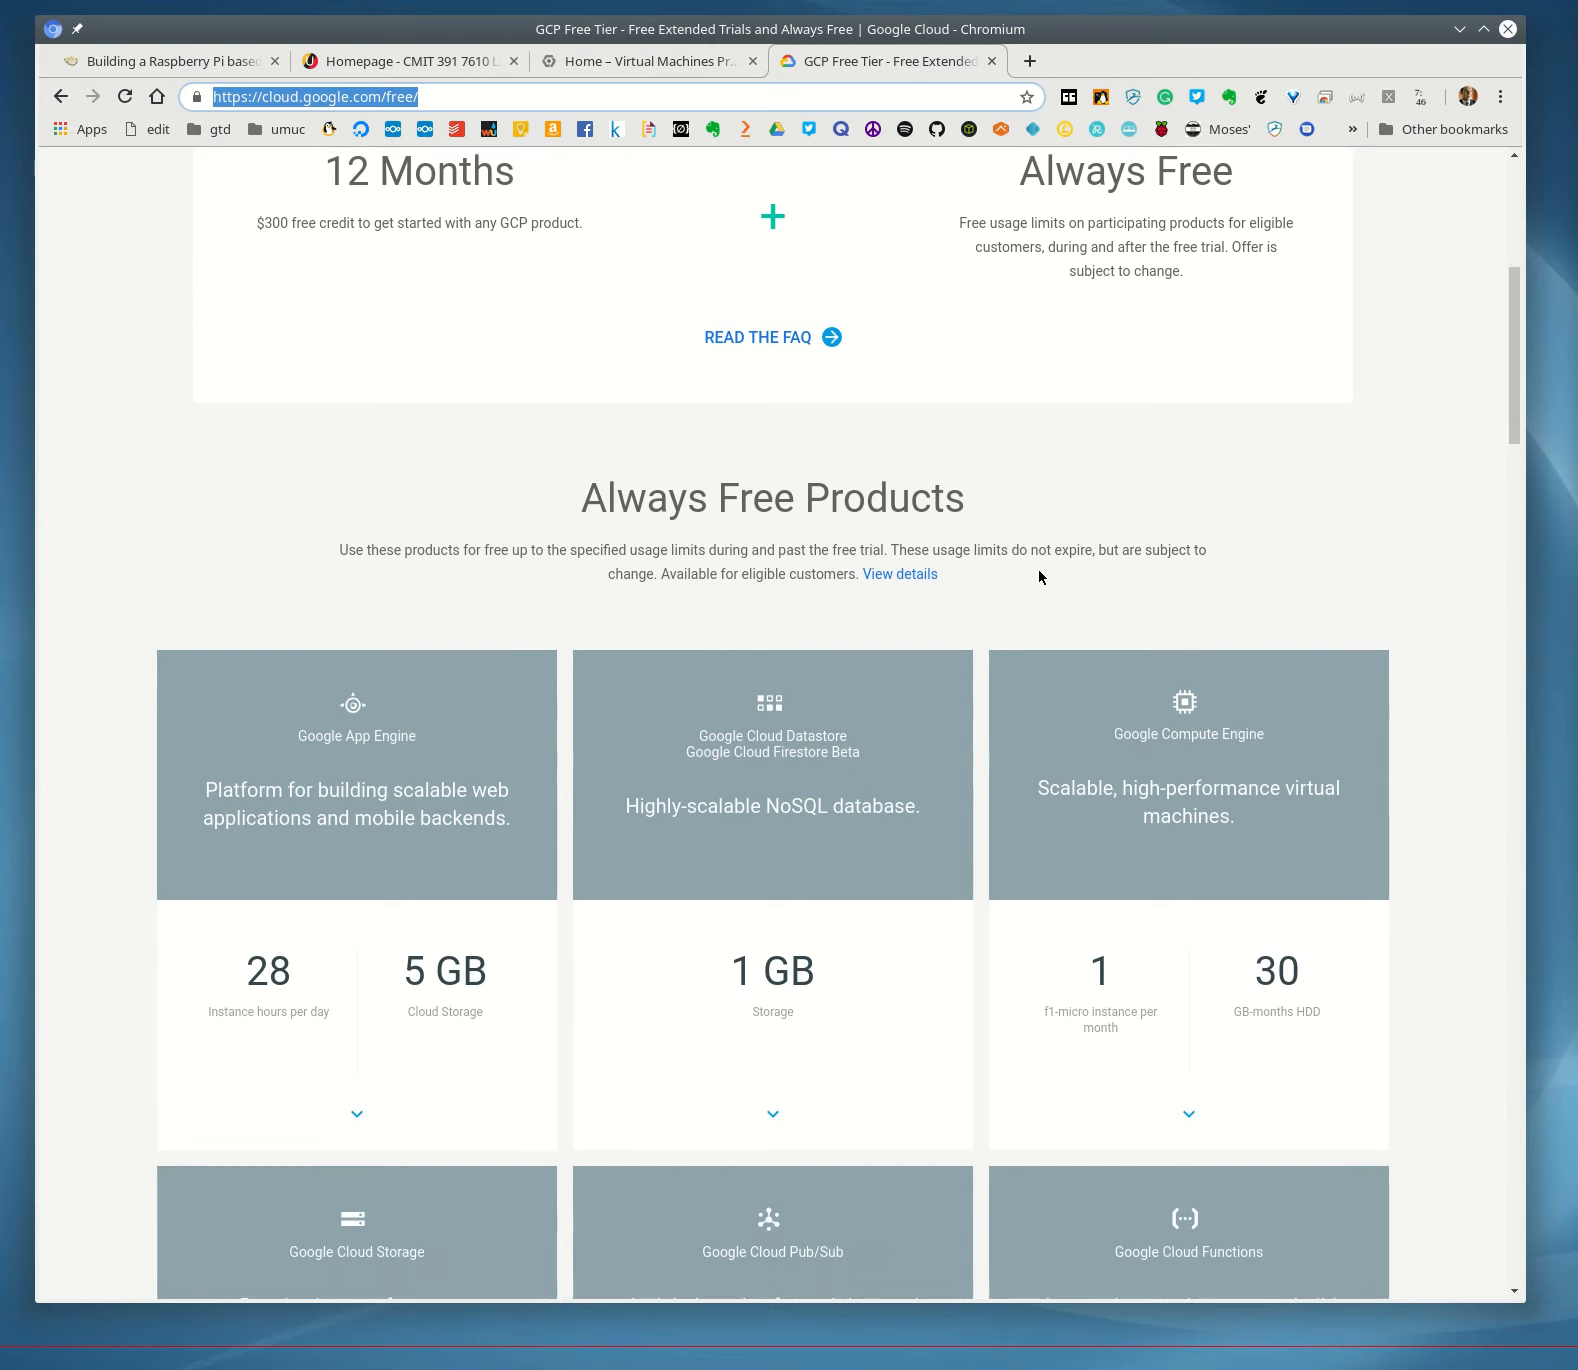
pyautogui.scroll(-6, 1045, 578)
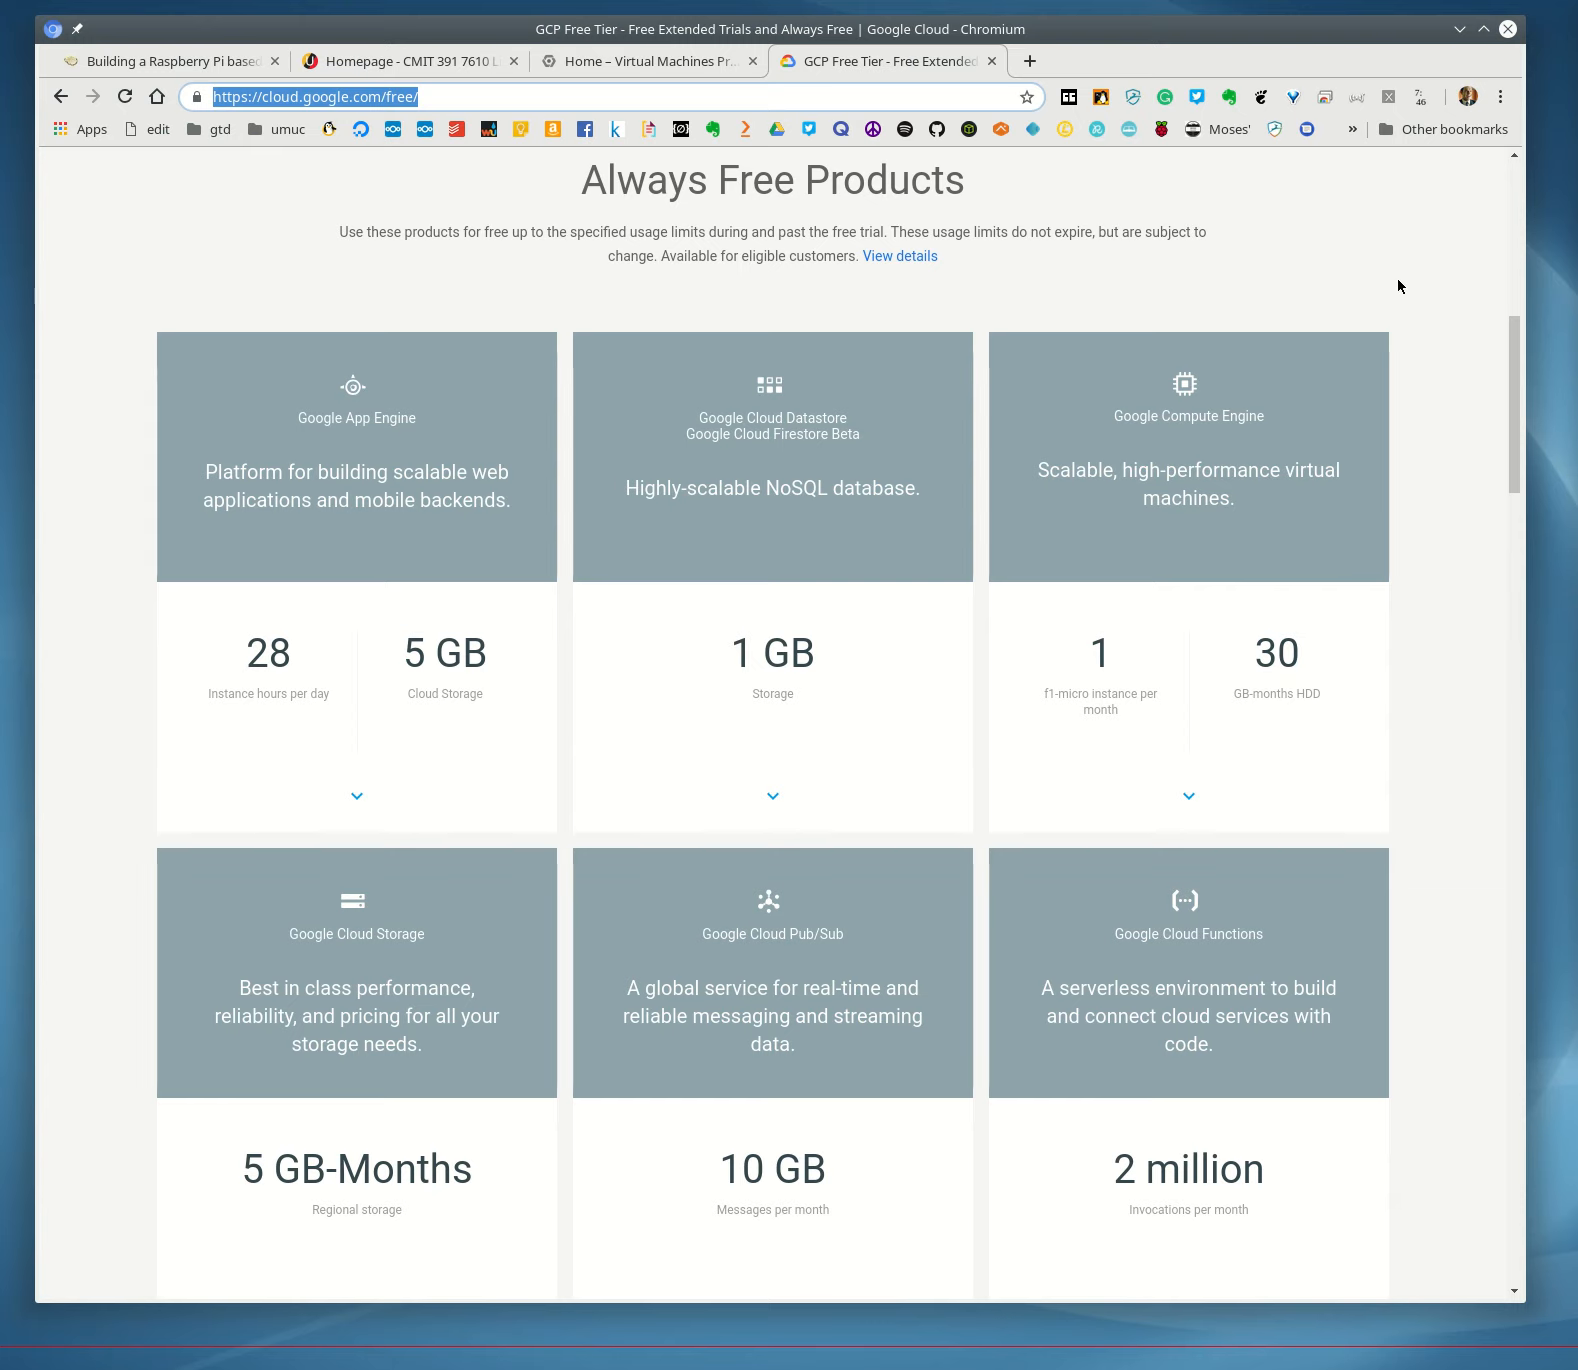
pyautogui.scroll(10, 1398, 286)
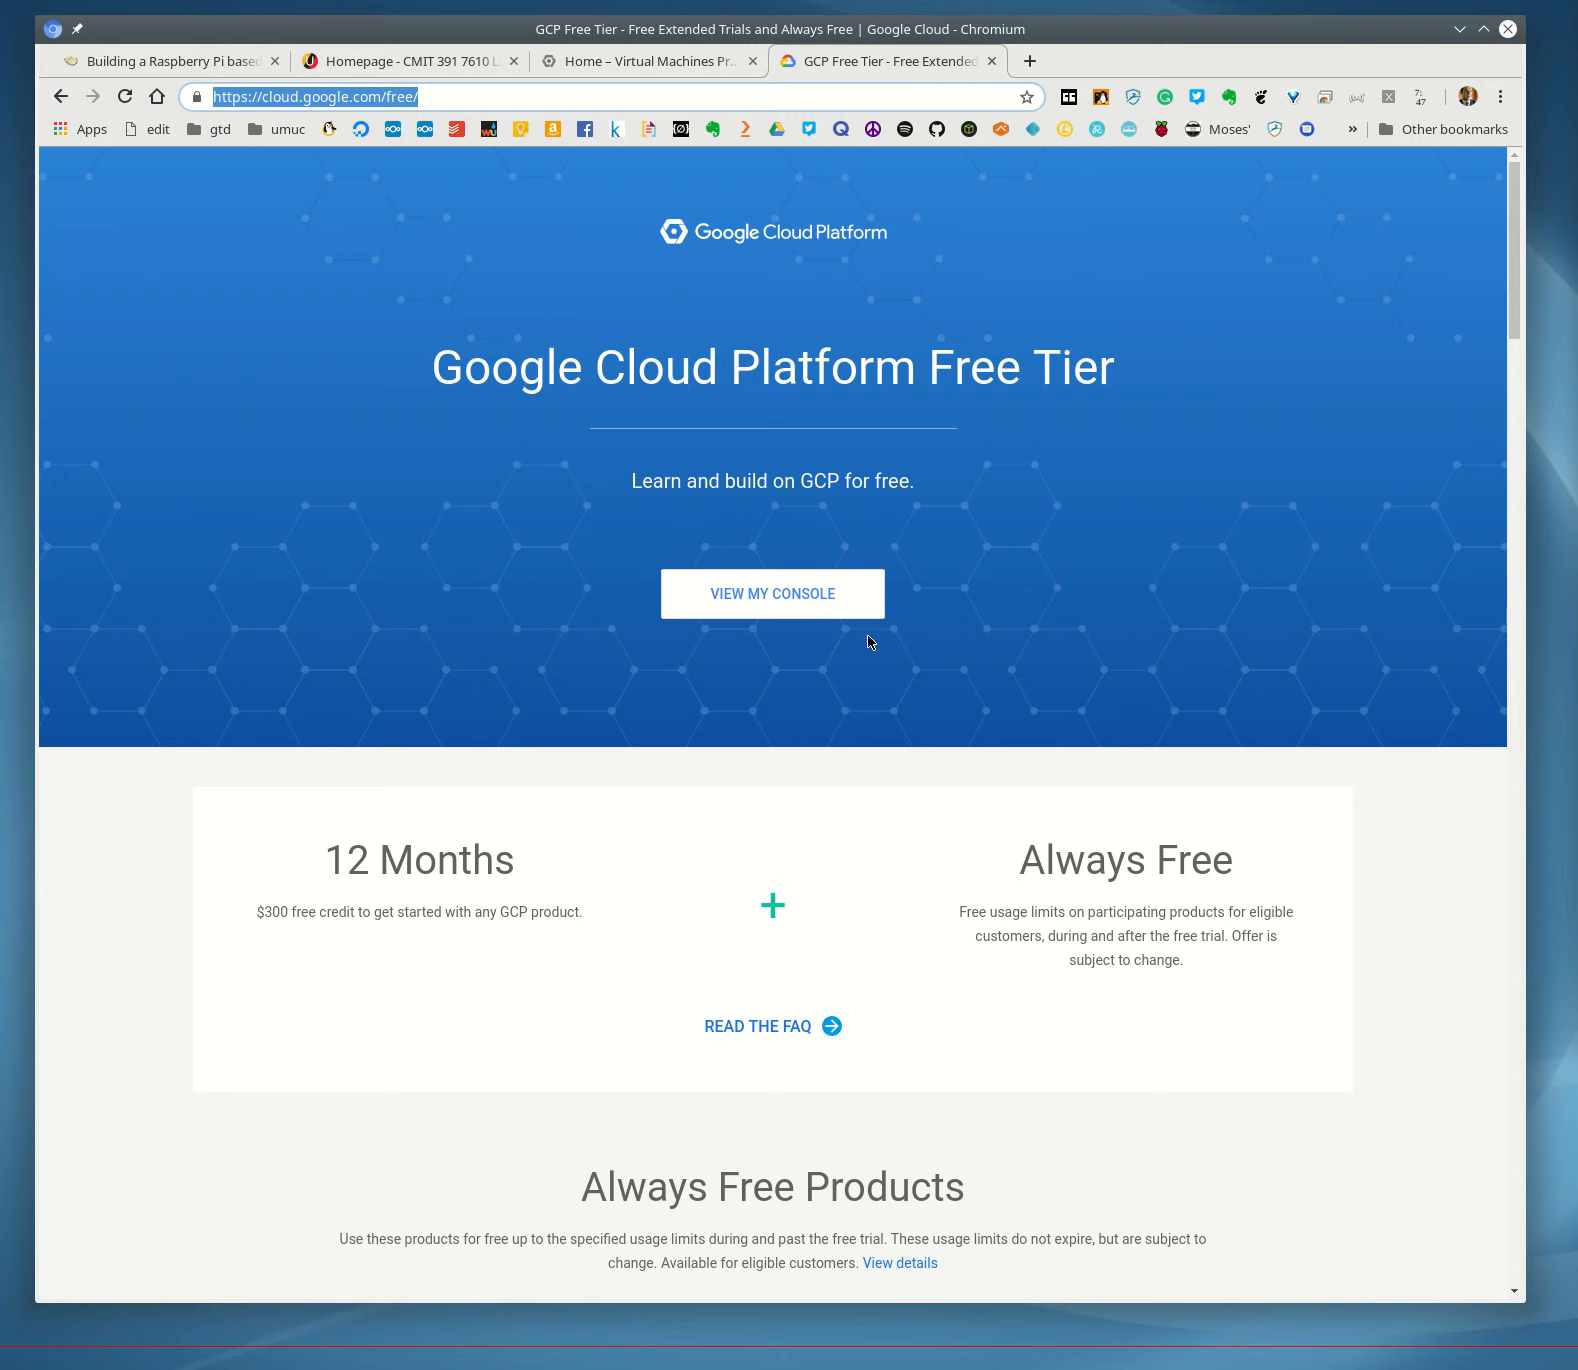
# Open the Compute Engine VM instances list for Virtual Machines Project in the Google Cloud console.
pyautogui.click(663, 68)
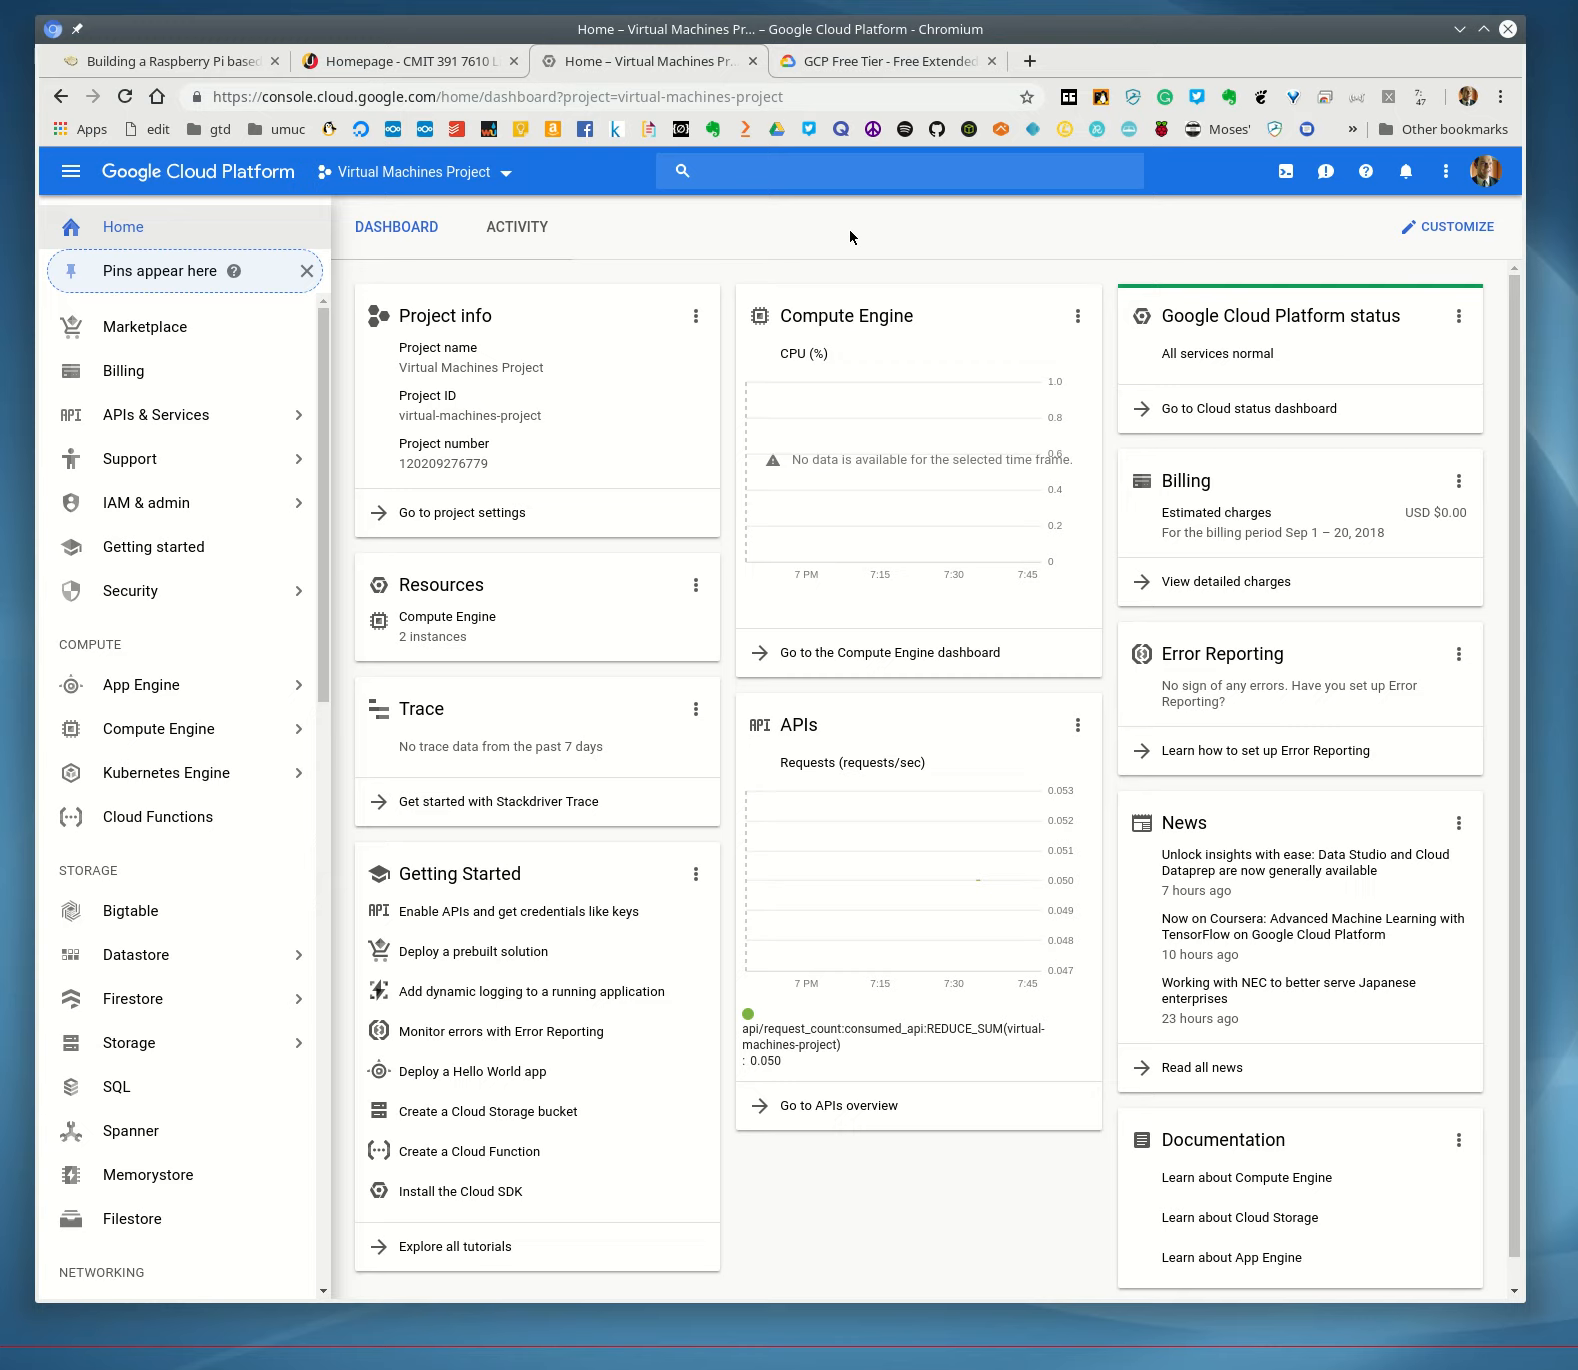
pyautogui.click(263, 729)
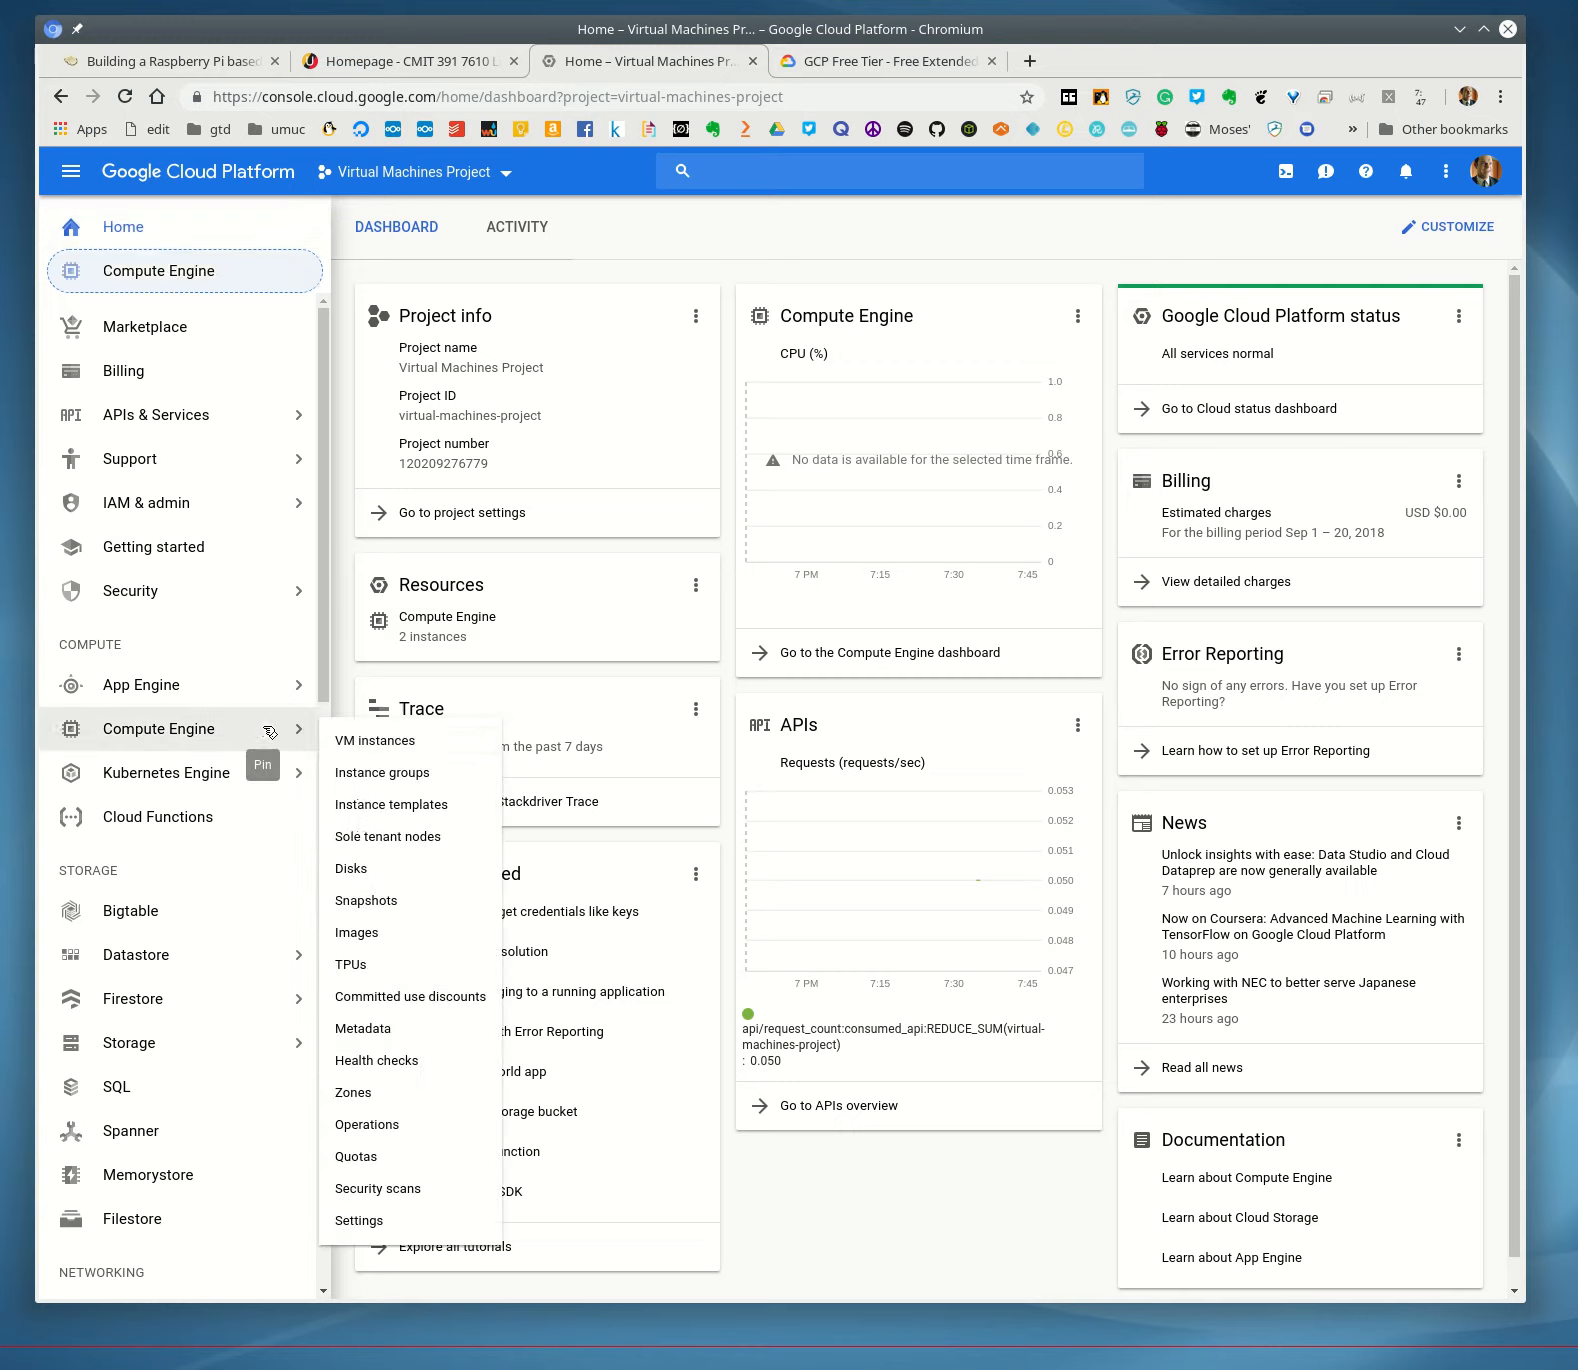
pyautogui.moveTo(285, 452)
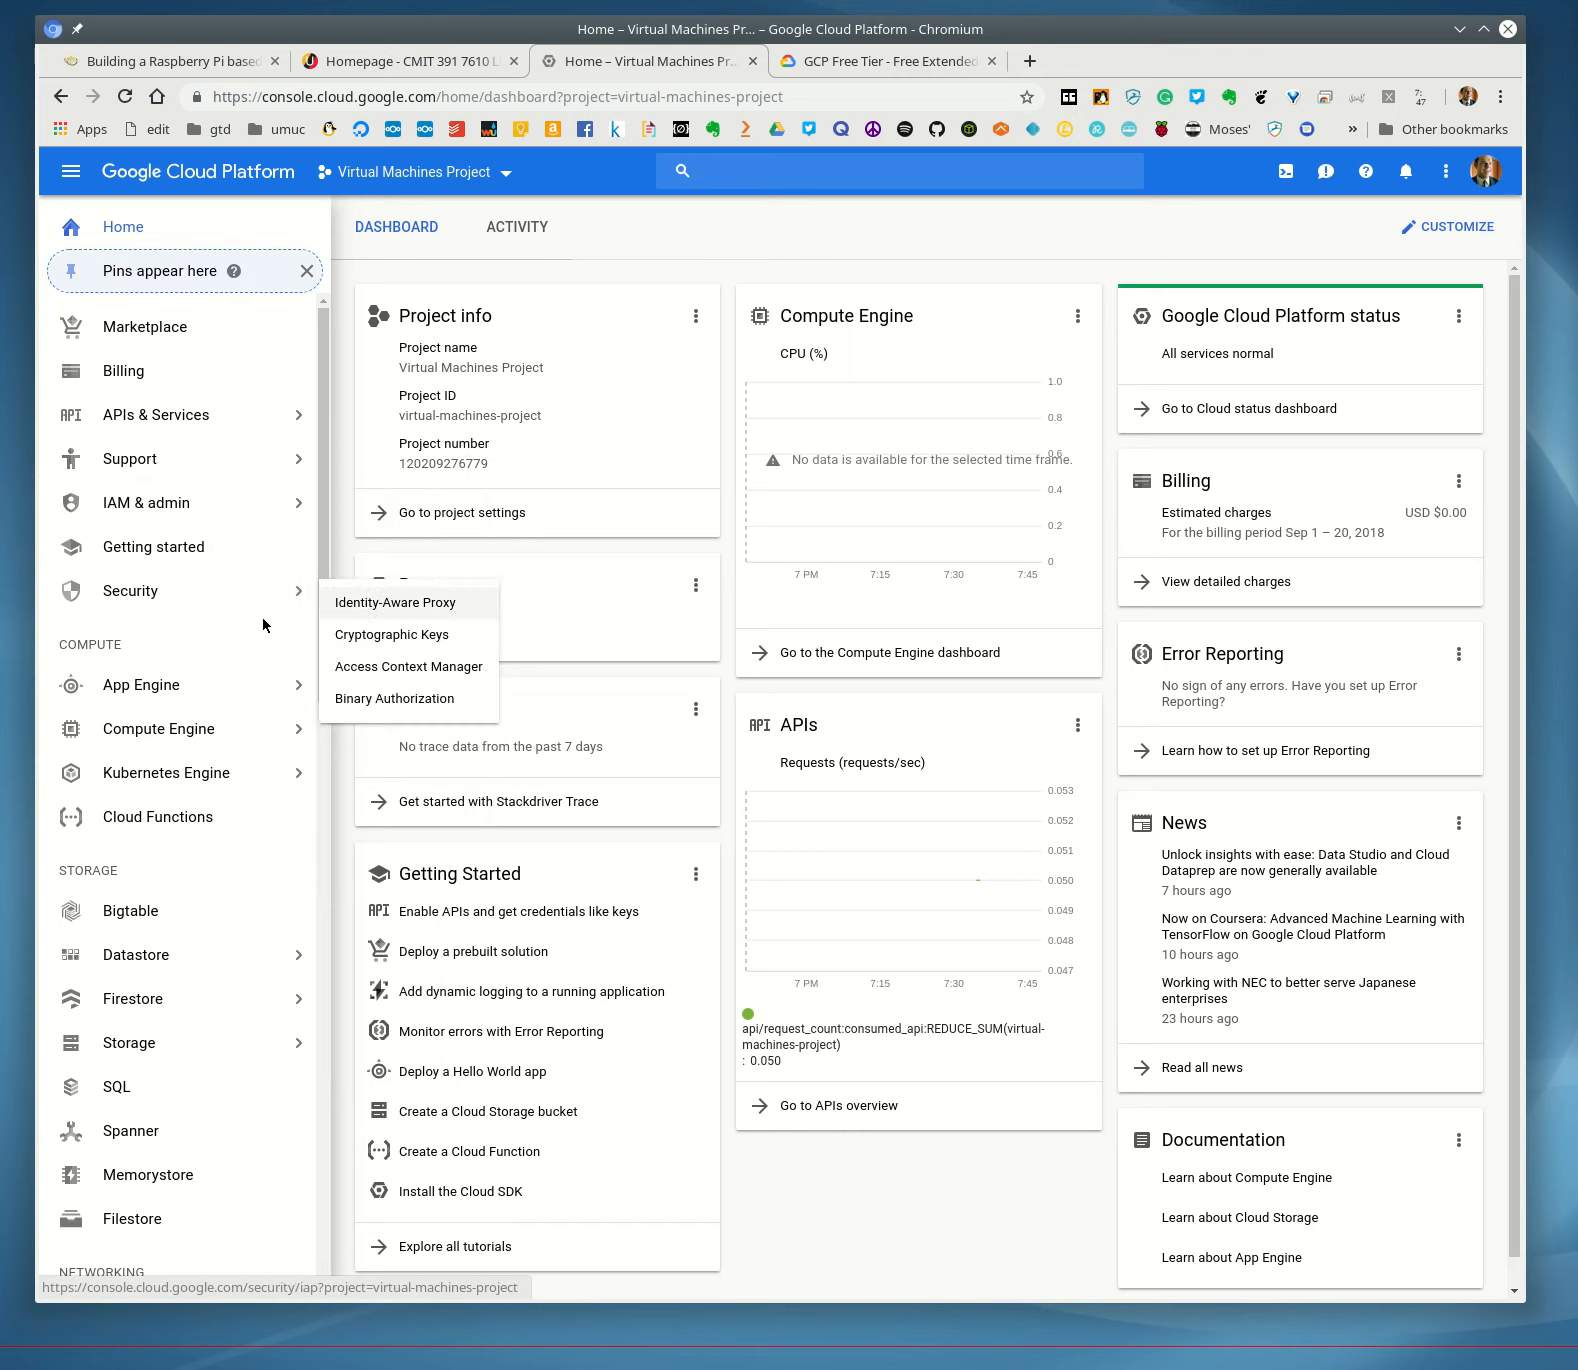
pyautogui.moveTo(236, 744)
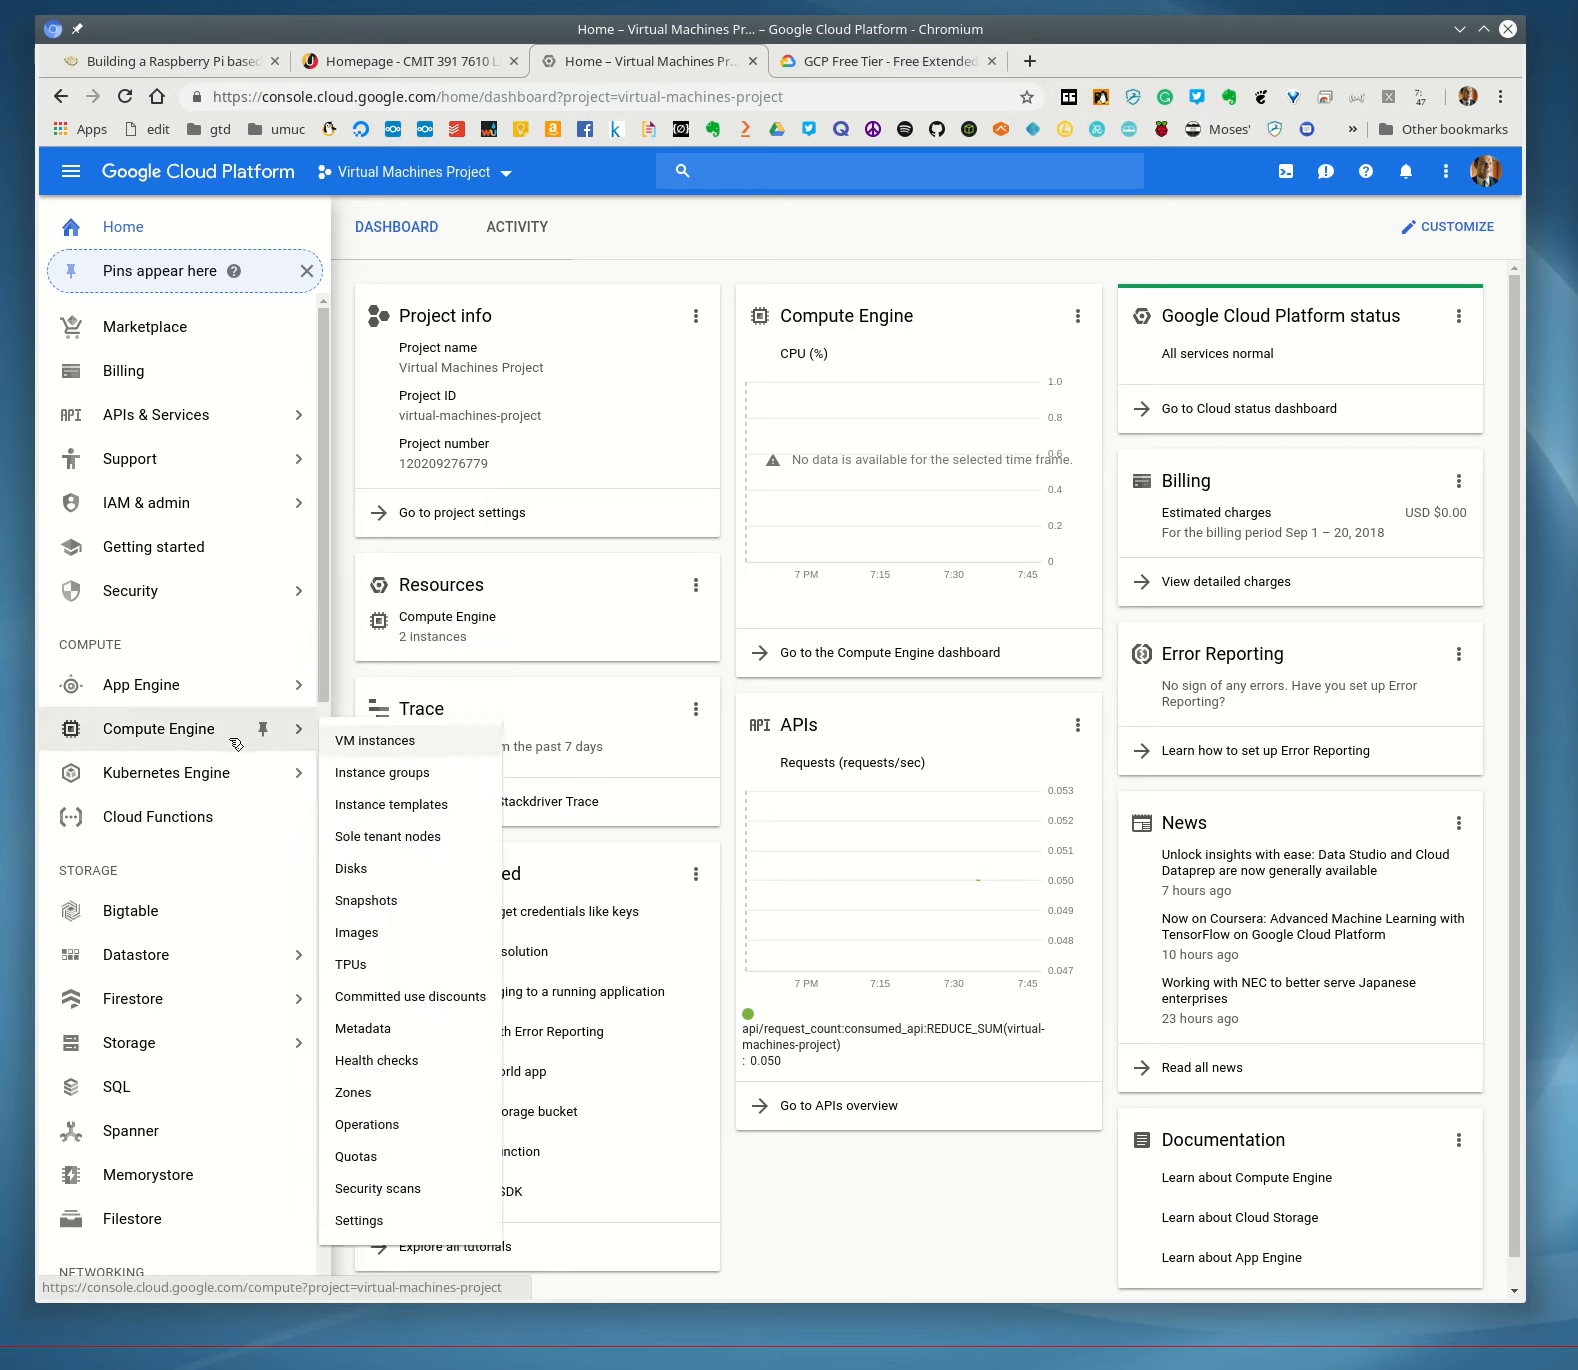
pyautogui.click(379, 742)
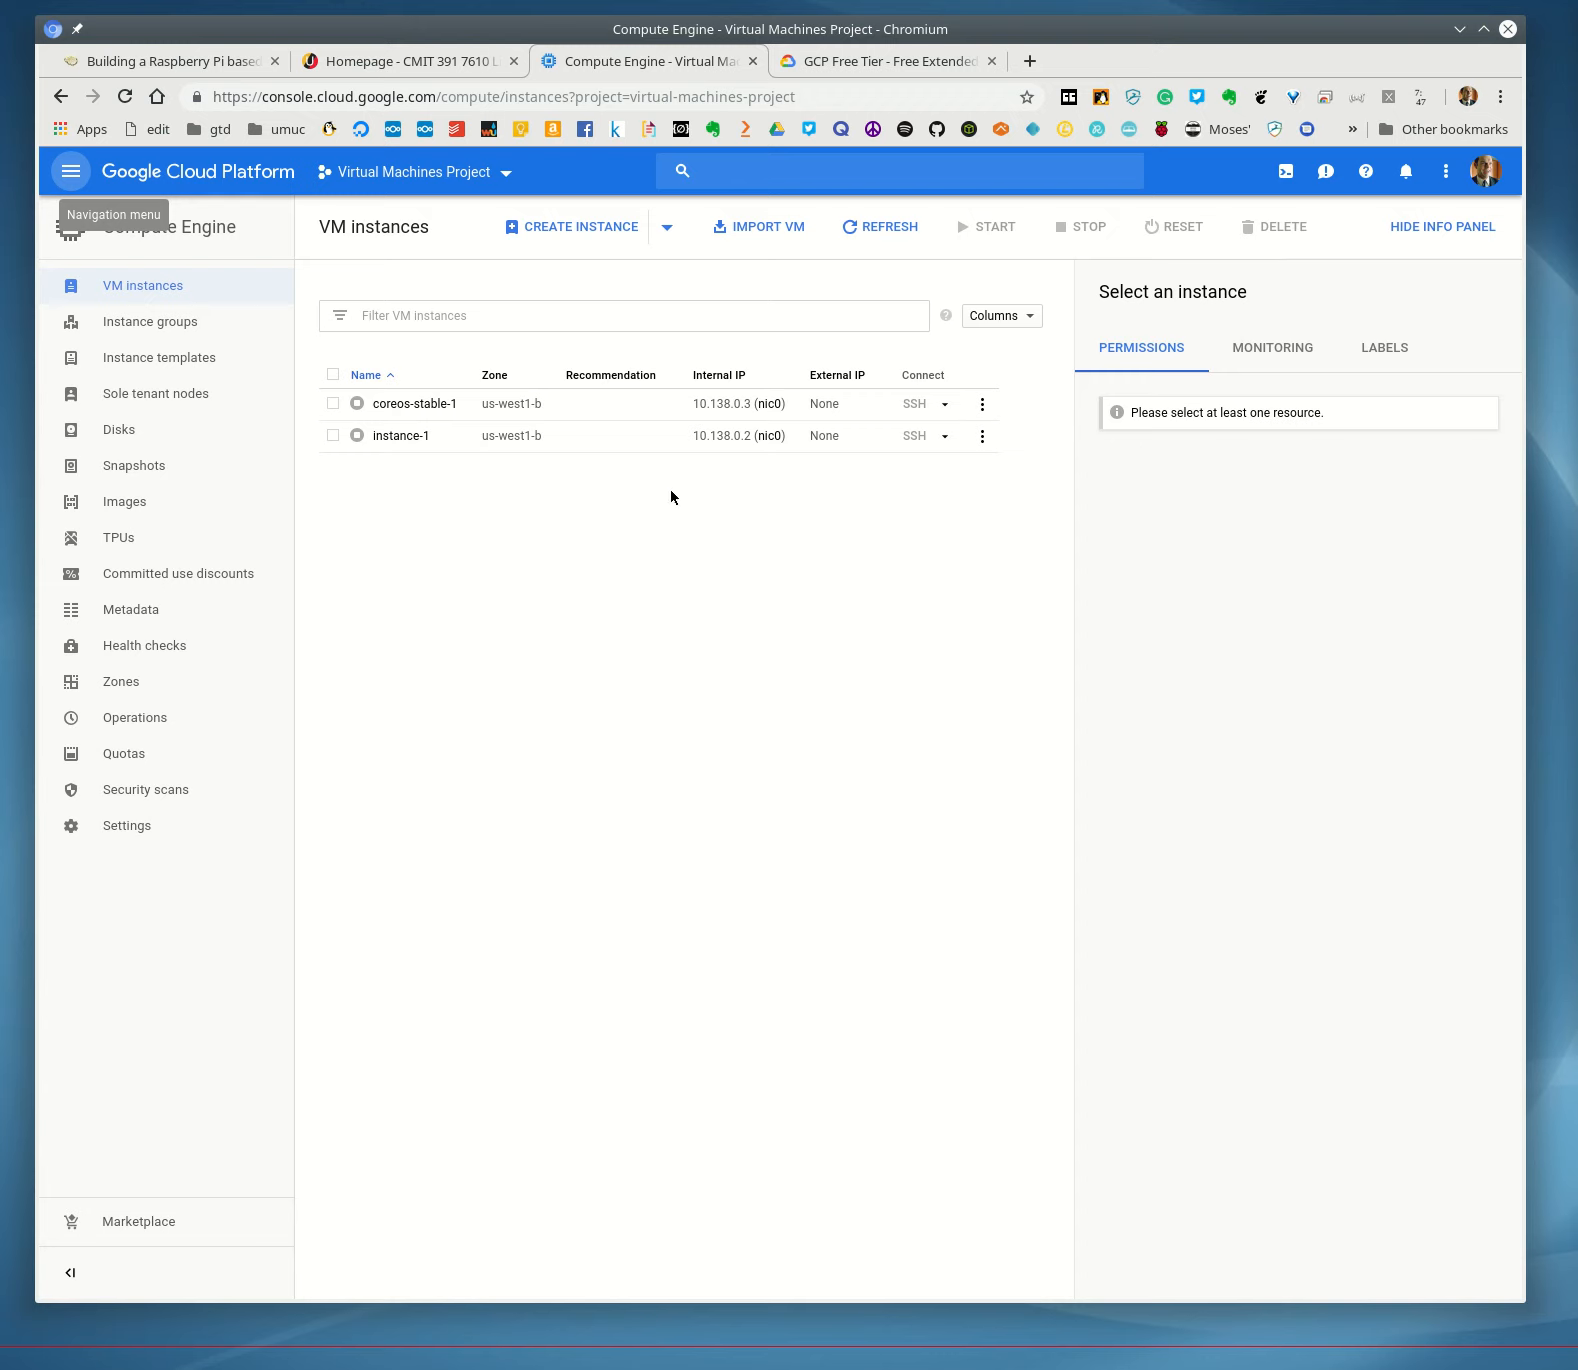
# Begin creating a new VM instance and clear its default name.
pyautogui.click(566, 230)
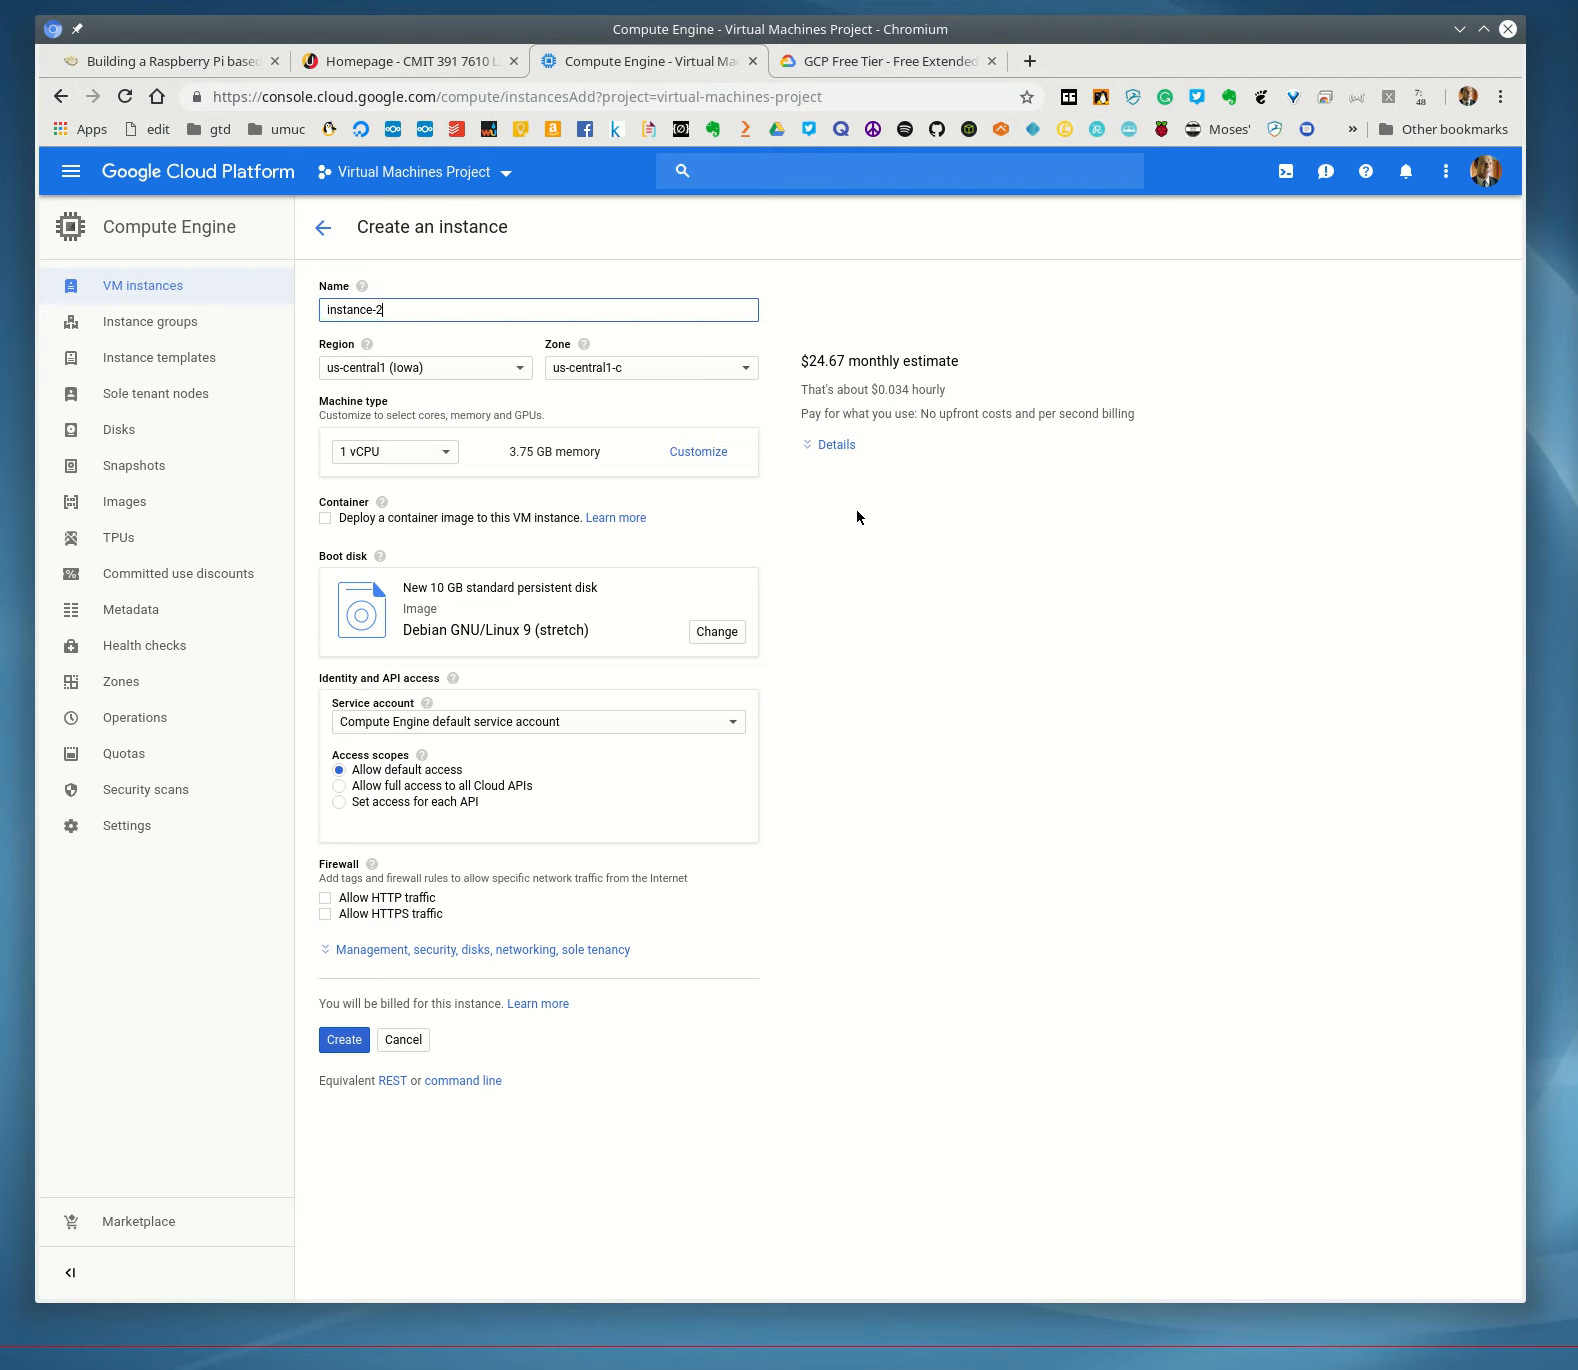
pyautogui.press('BackSpace')
pyautogui.press('BackSpace')
pyautogui.press('BackSpace')
pyautogui.press('BackSpace')
pyautogui.press('BackSpace')
pyautogui.press('BackSpace')
pyautogui.press('BackSpace')
pyautogui.press('BackSpace')
pyautogui.press('BackSpace')
pyautogui.press('BackSpace')
pyautogui.write('CMIT')
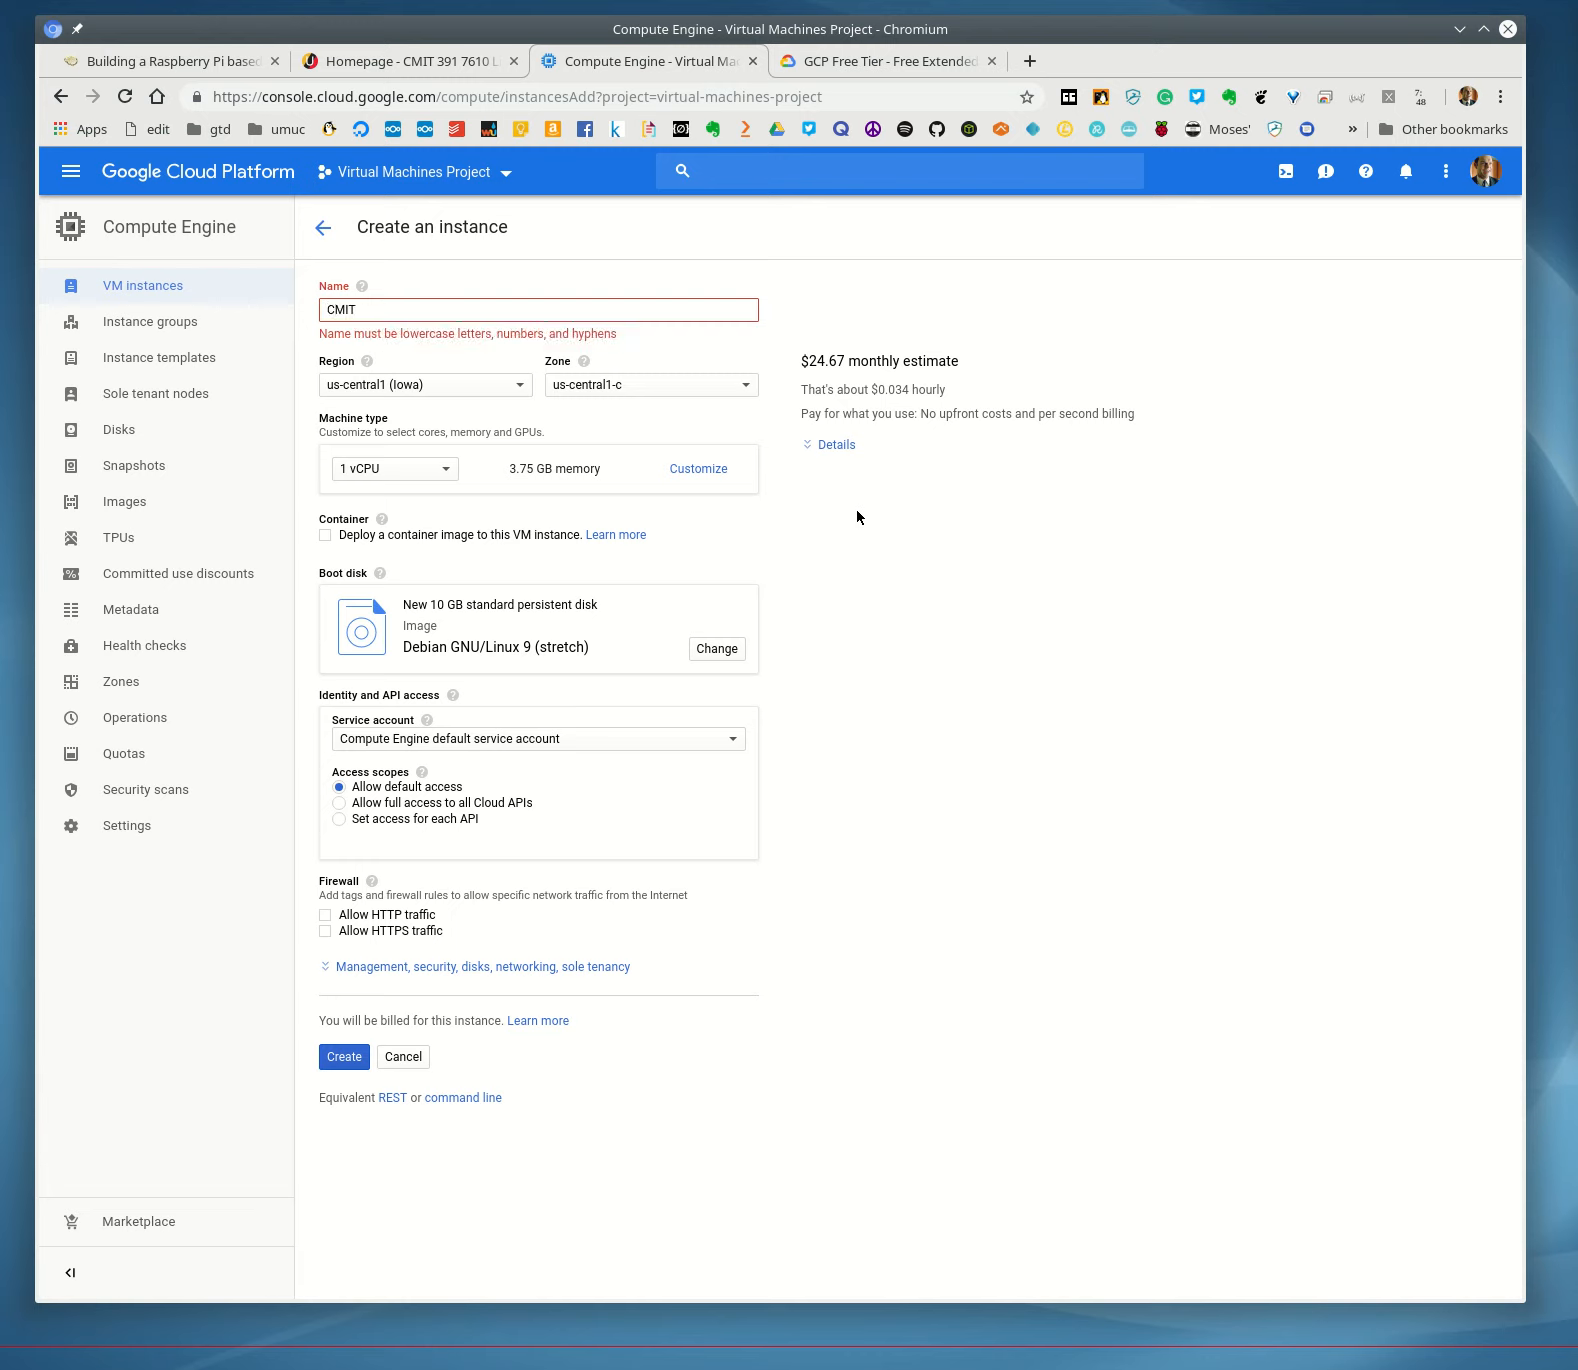
pyautogui.write('391 VM Project')
pyautogui.moveTo(455, 304); pyautogui.dragTo(327, 316)
# Name the new VM instance cmit391-vm-project.
pyautogui.write('cmit391')
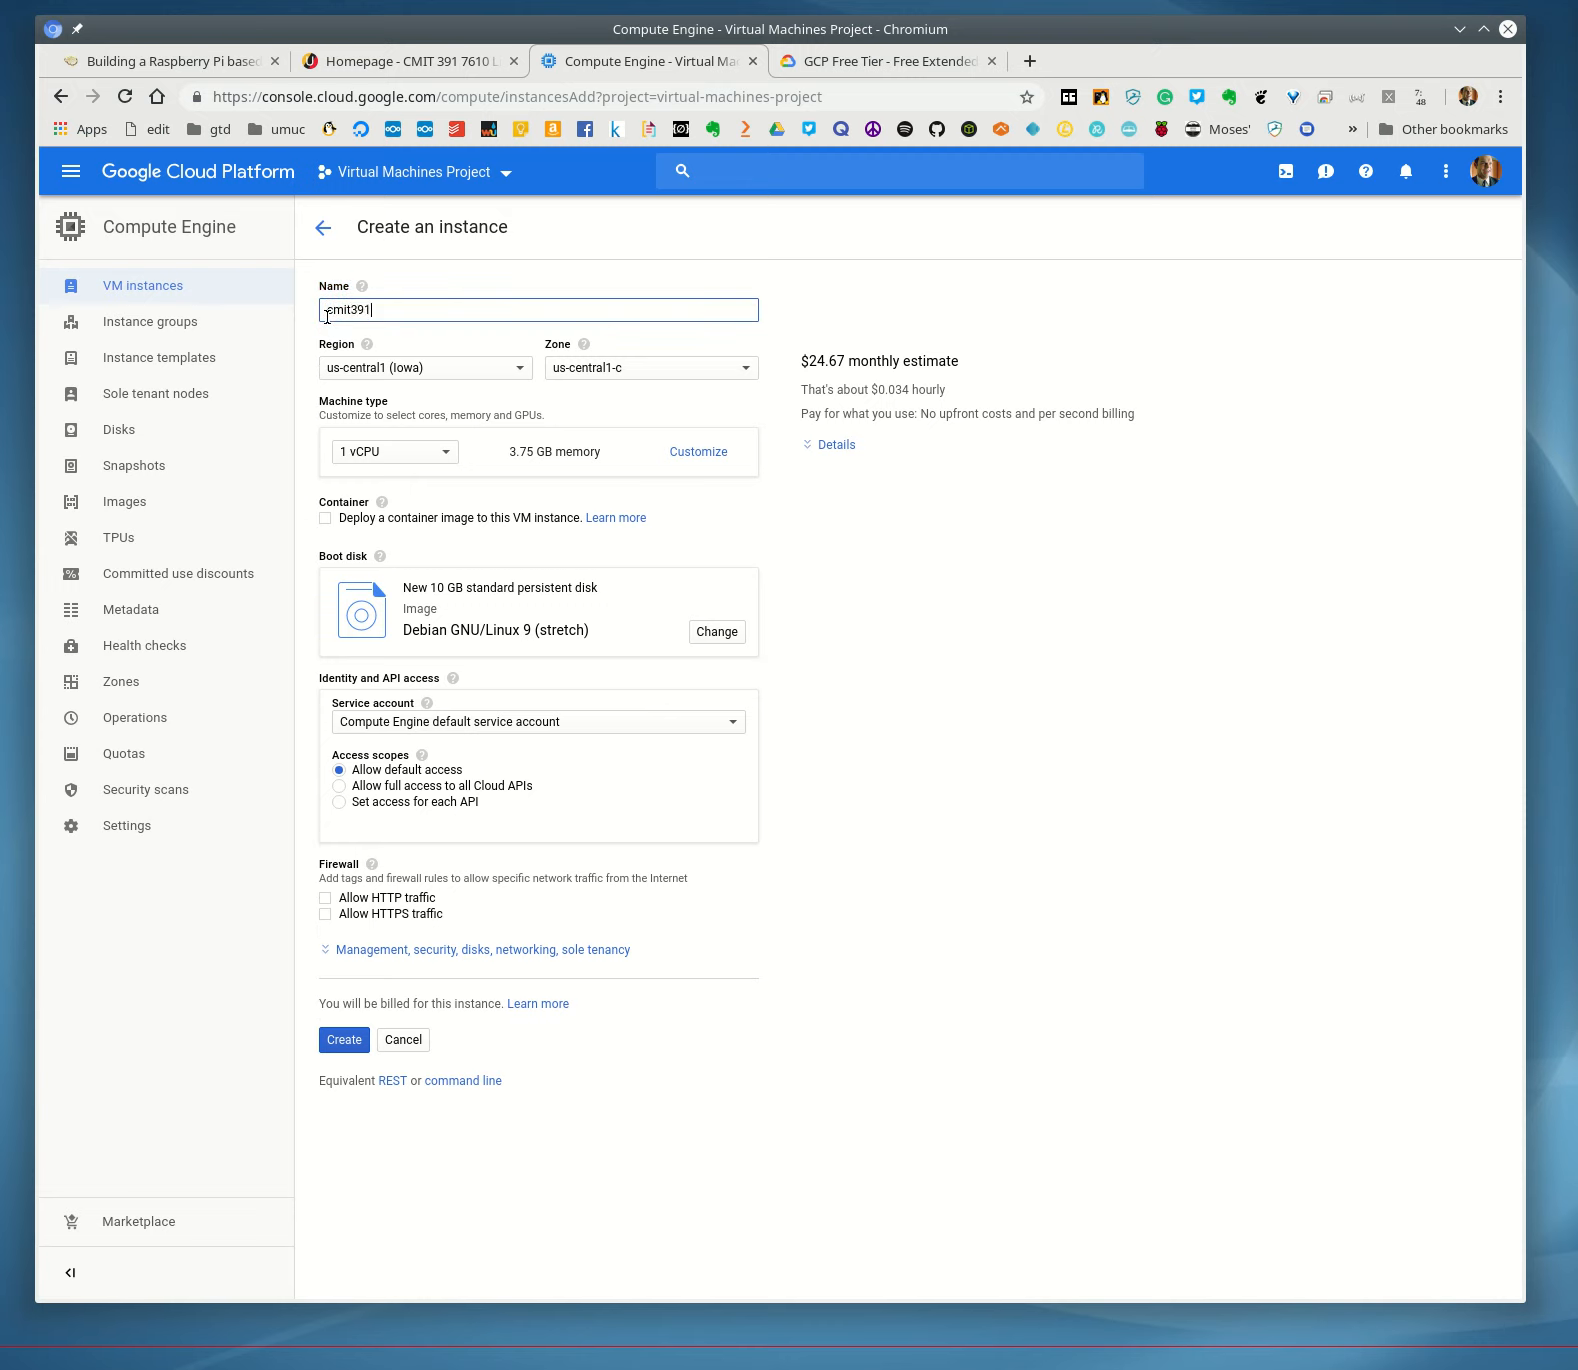
pyautogui.write('_')
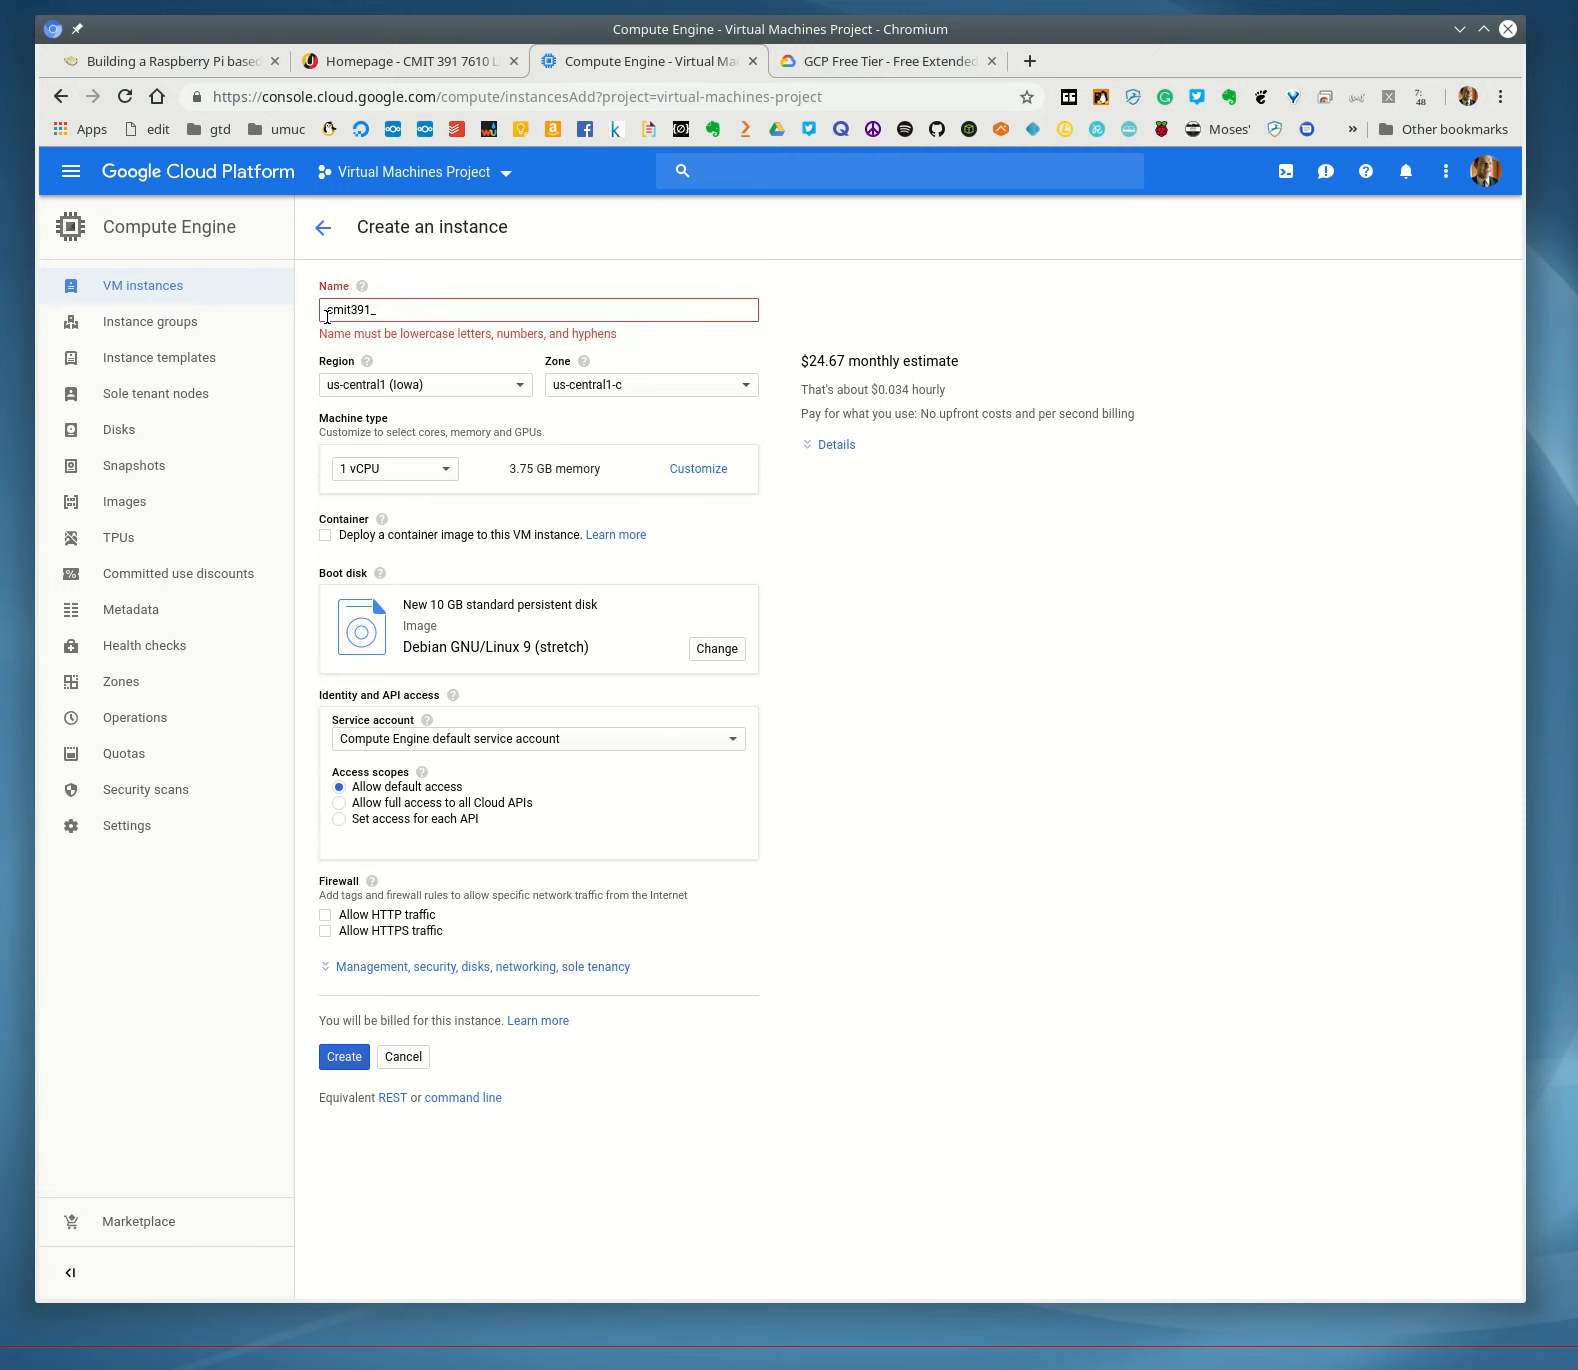
pyautogui.press('BackSpace')
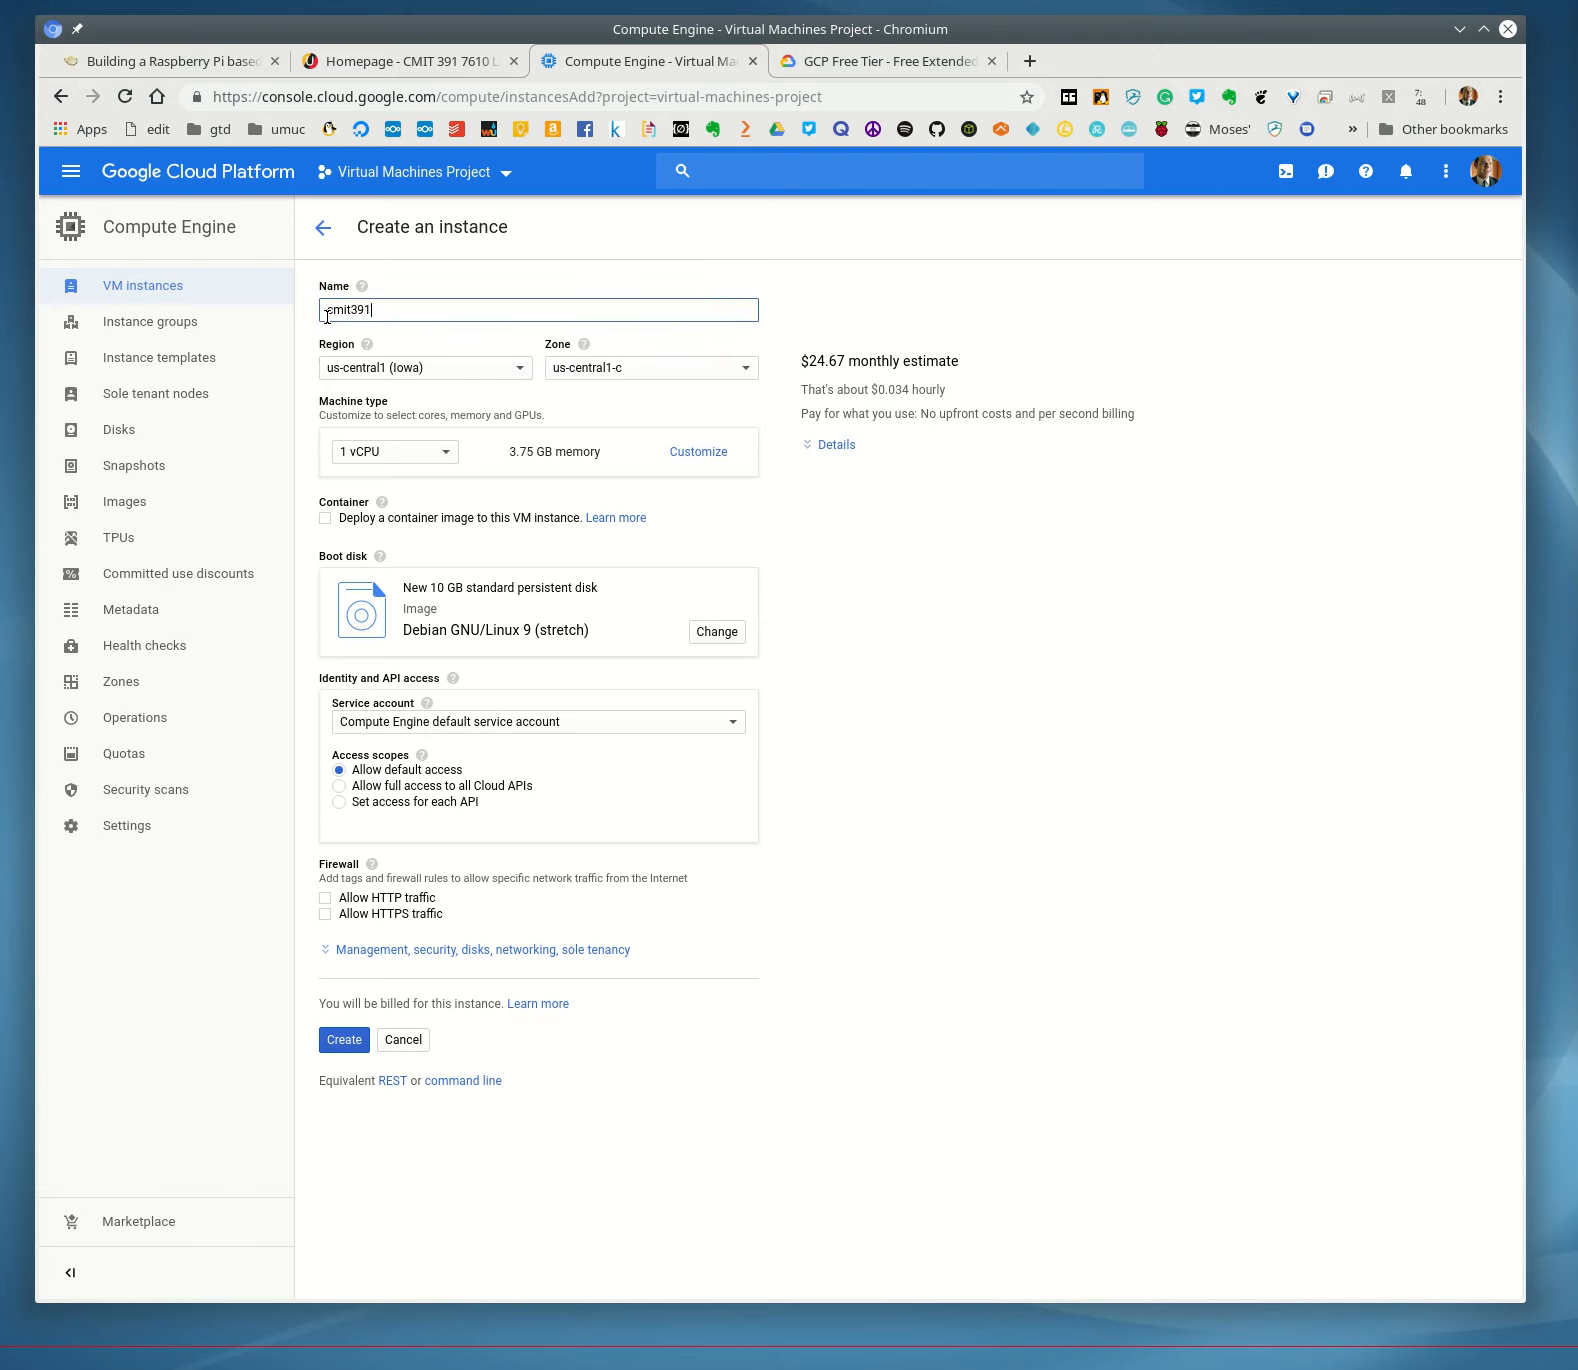
pyautogui.write('-')
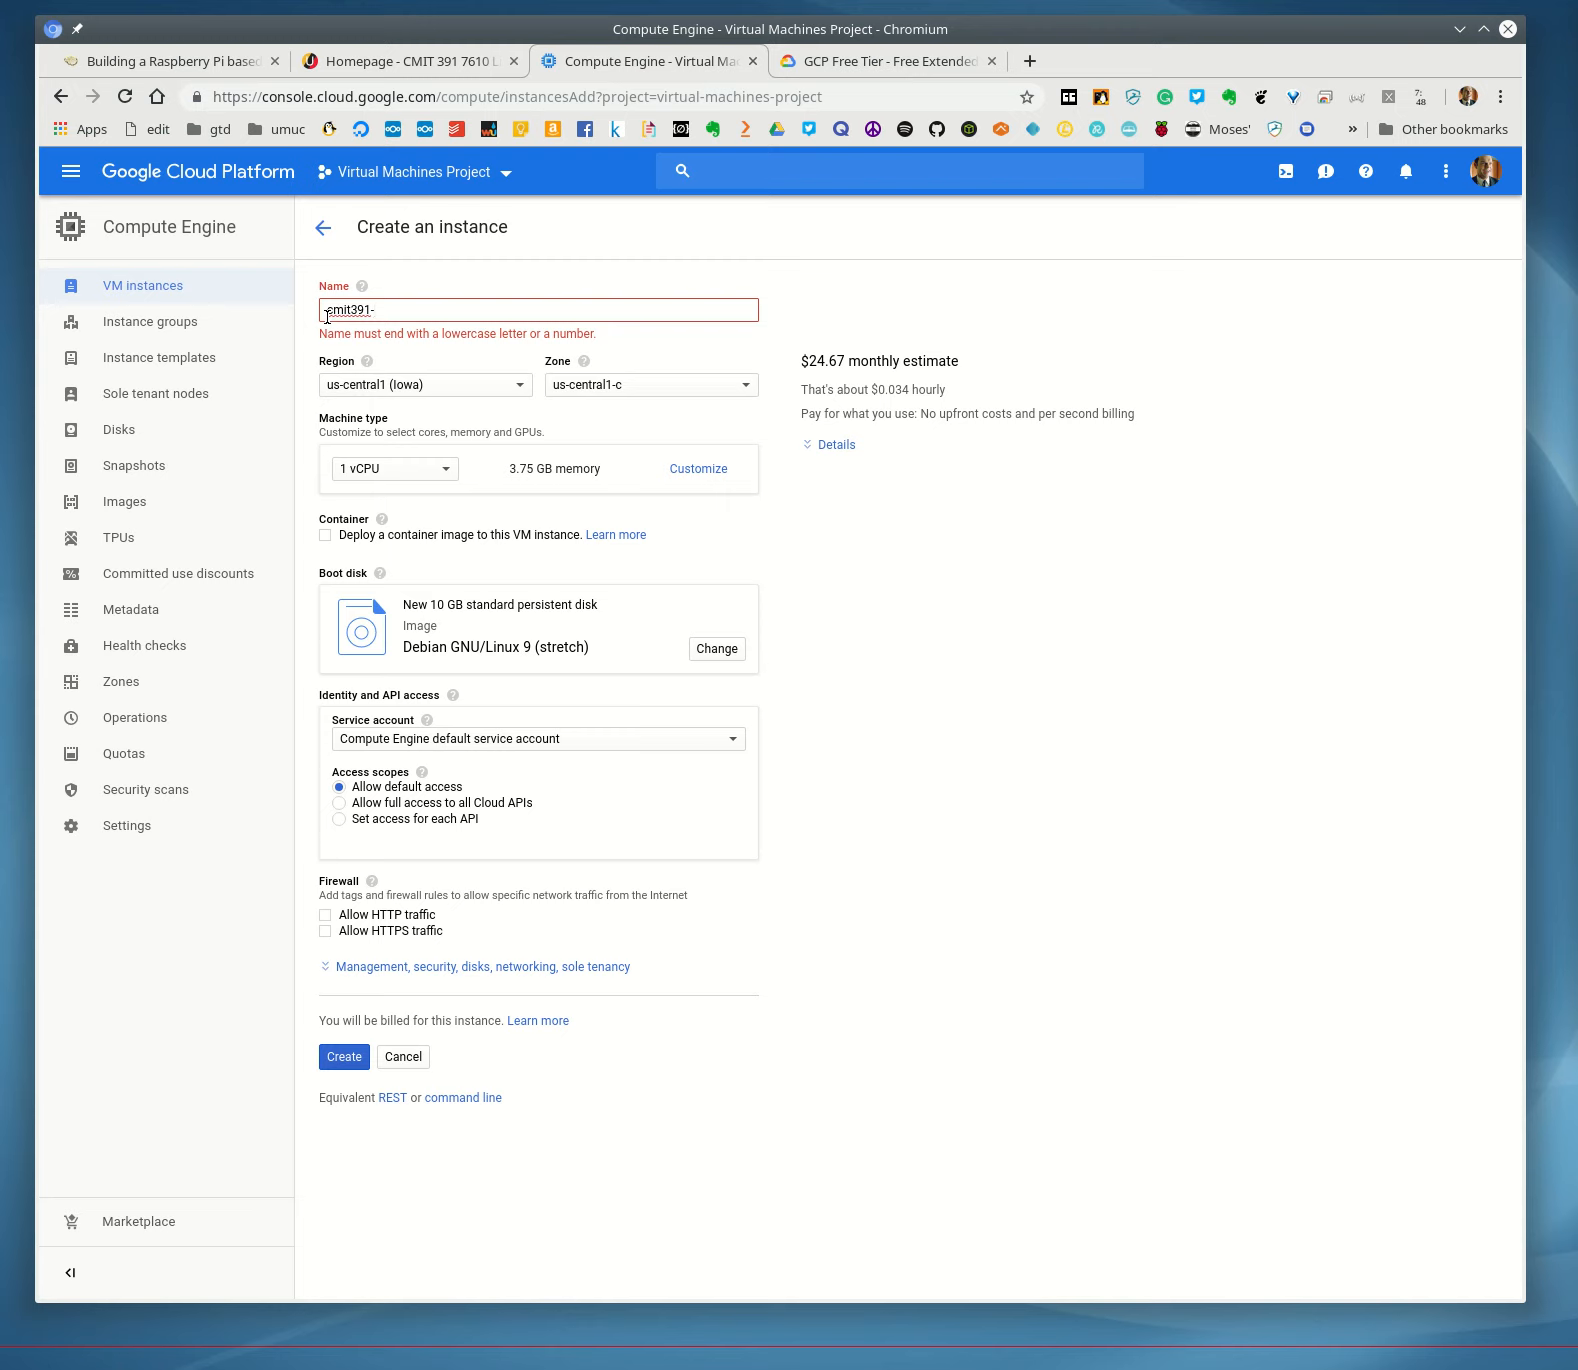
pyautogui.write('vm-project')
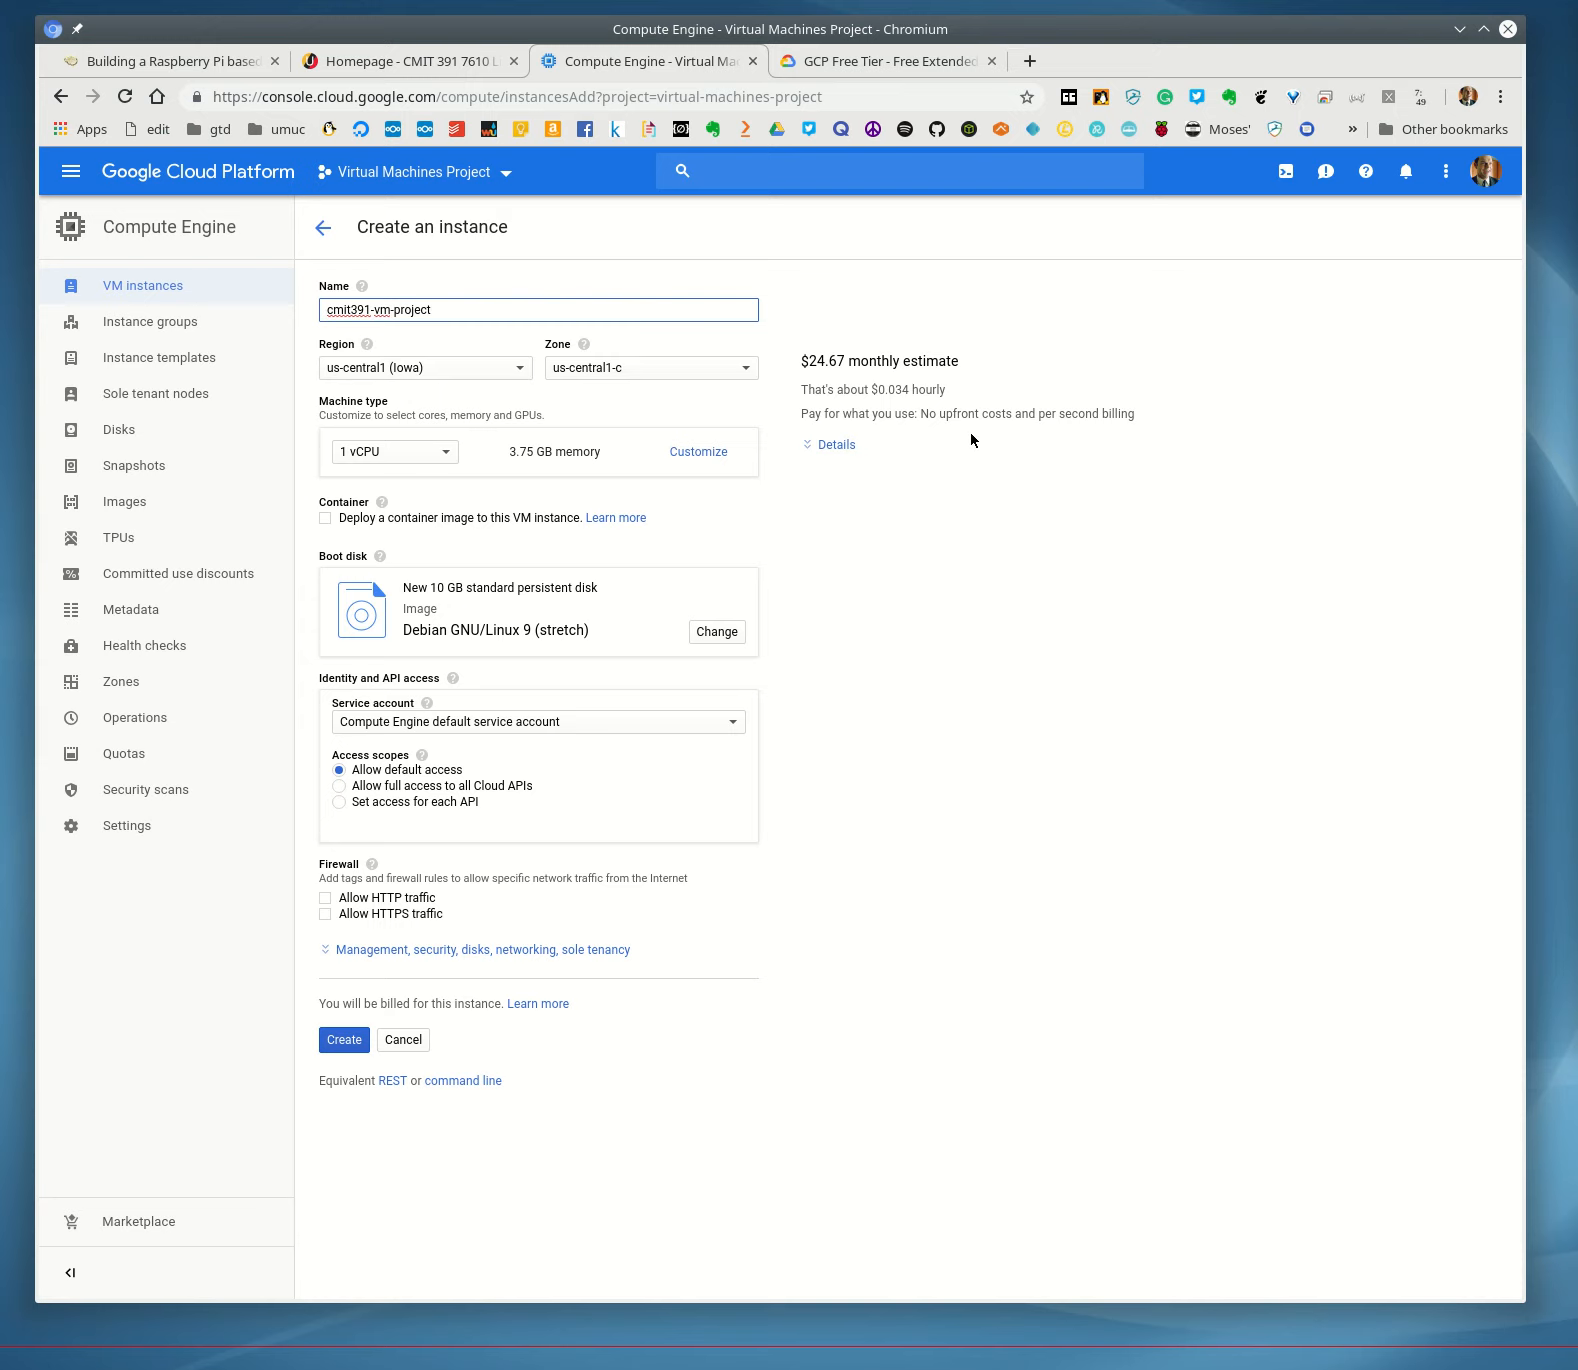
# Set the instance's region to us-east4 (Northern Virginia) and its machine type to micro (1 shared vCPU).
pyautogui.click(520, 368)
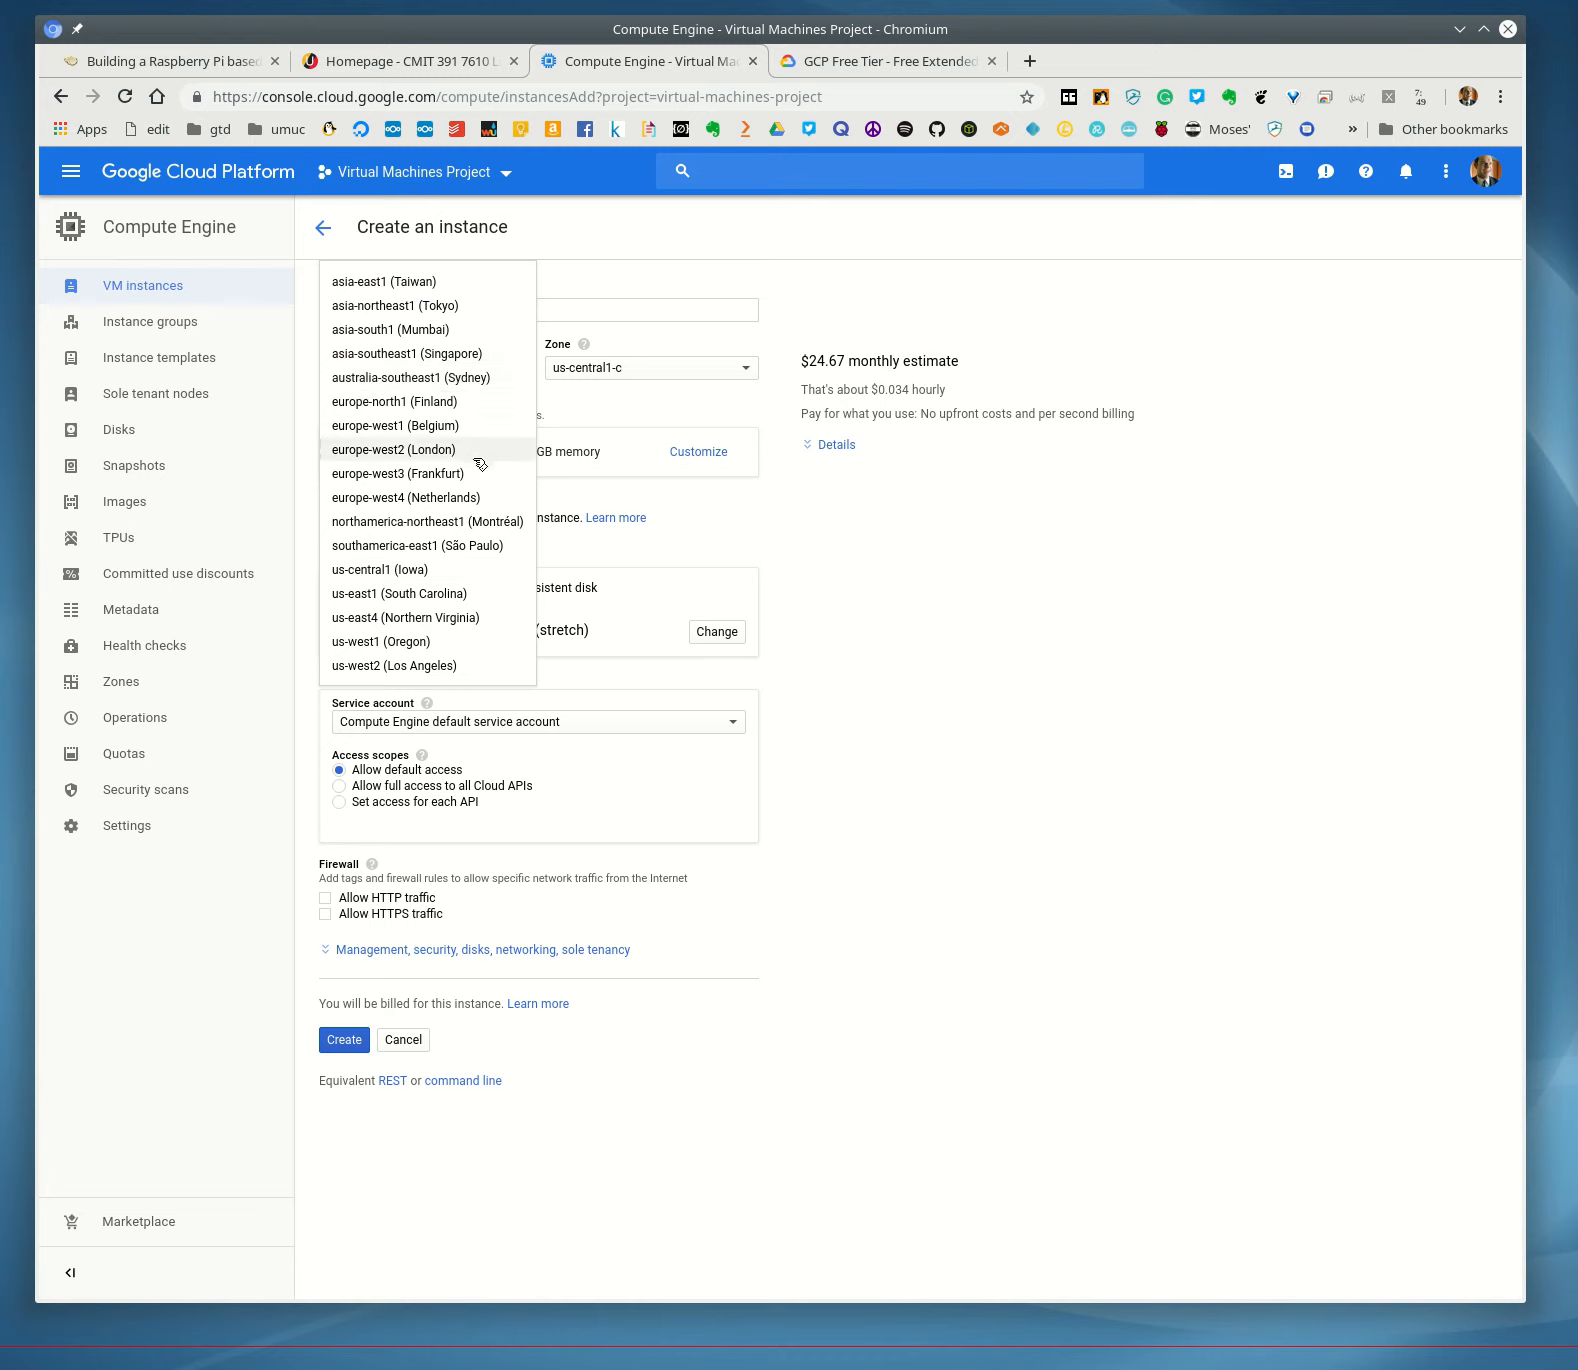
pyautogui.click(459, 619)
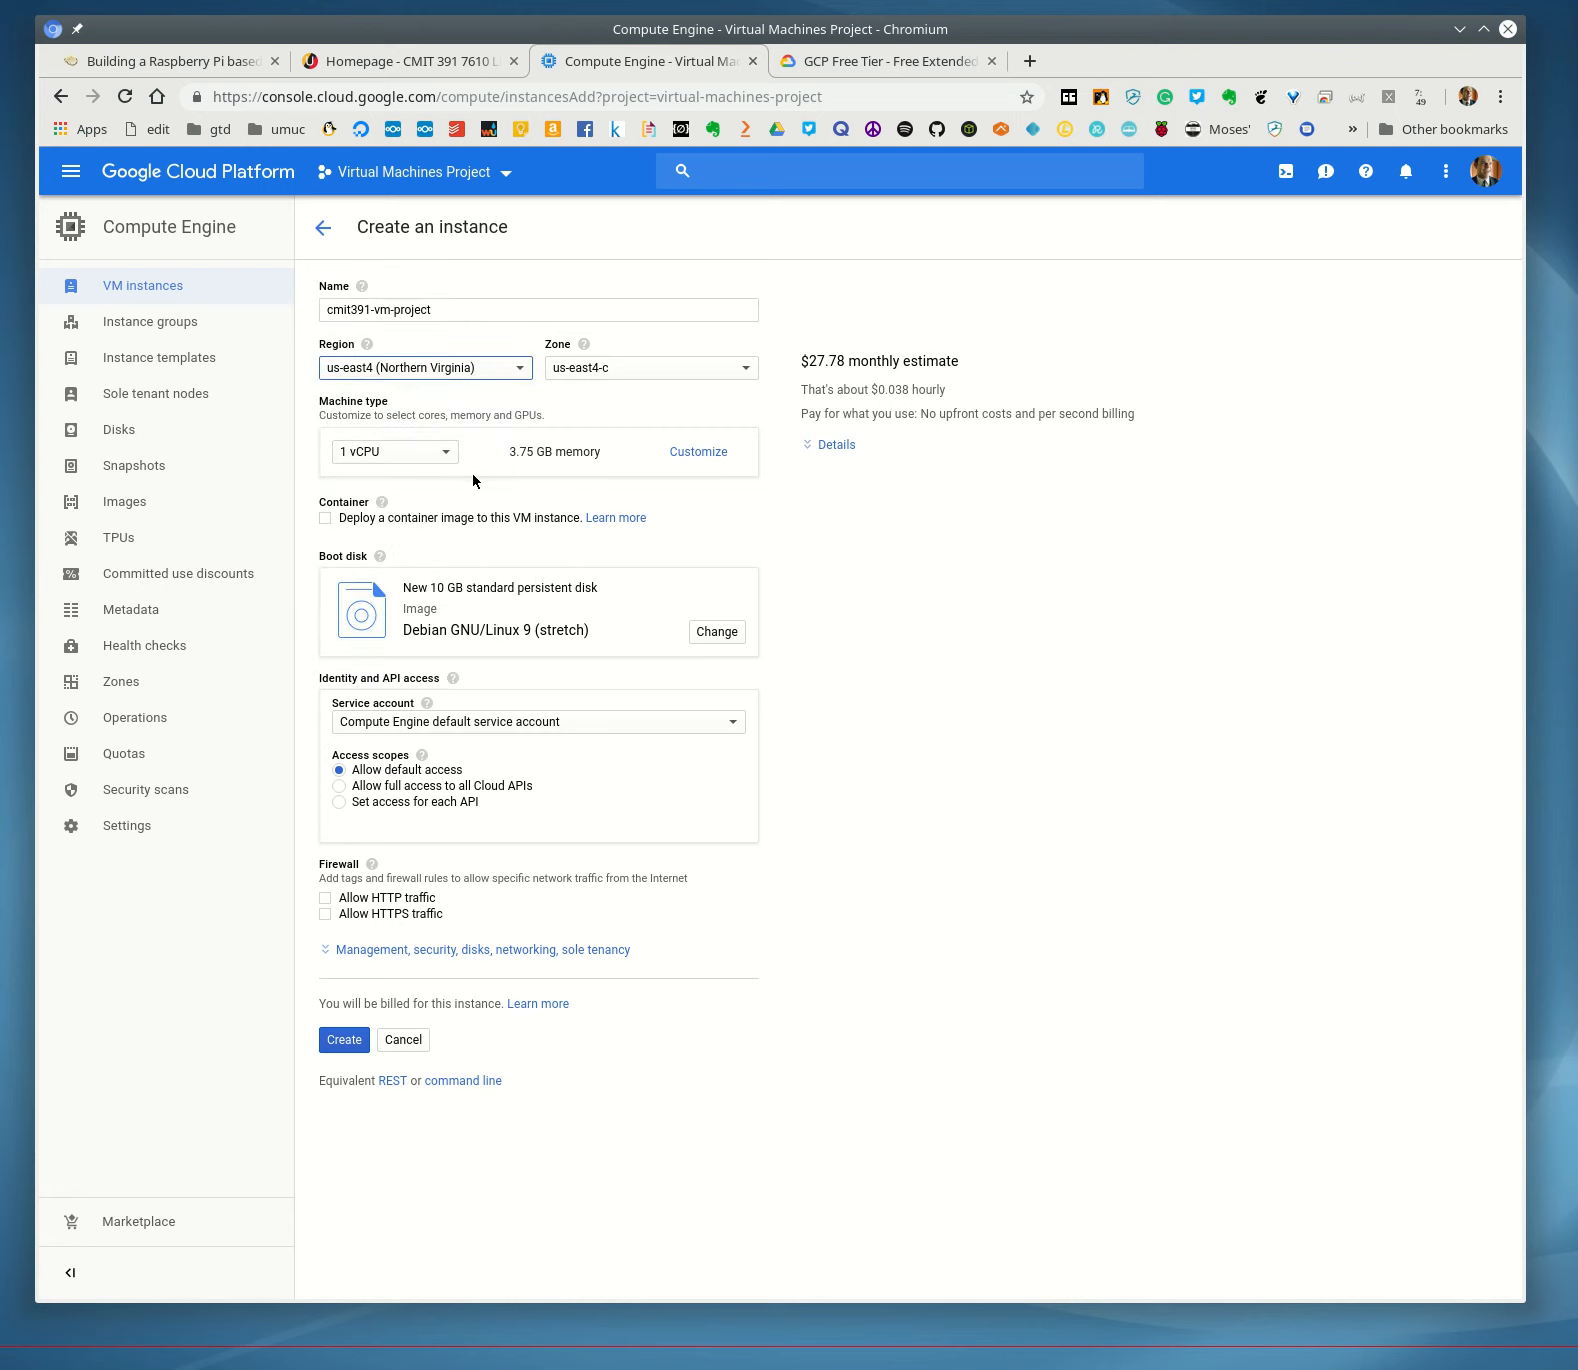
pyautogui.click(450, 453)
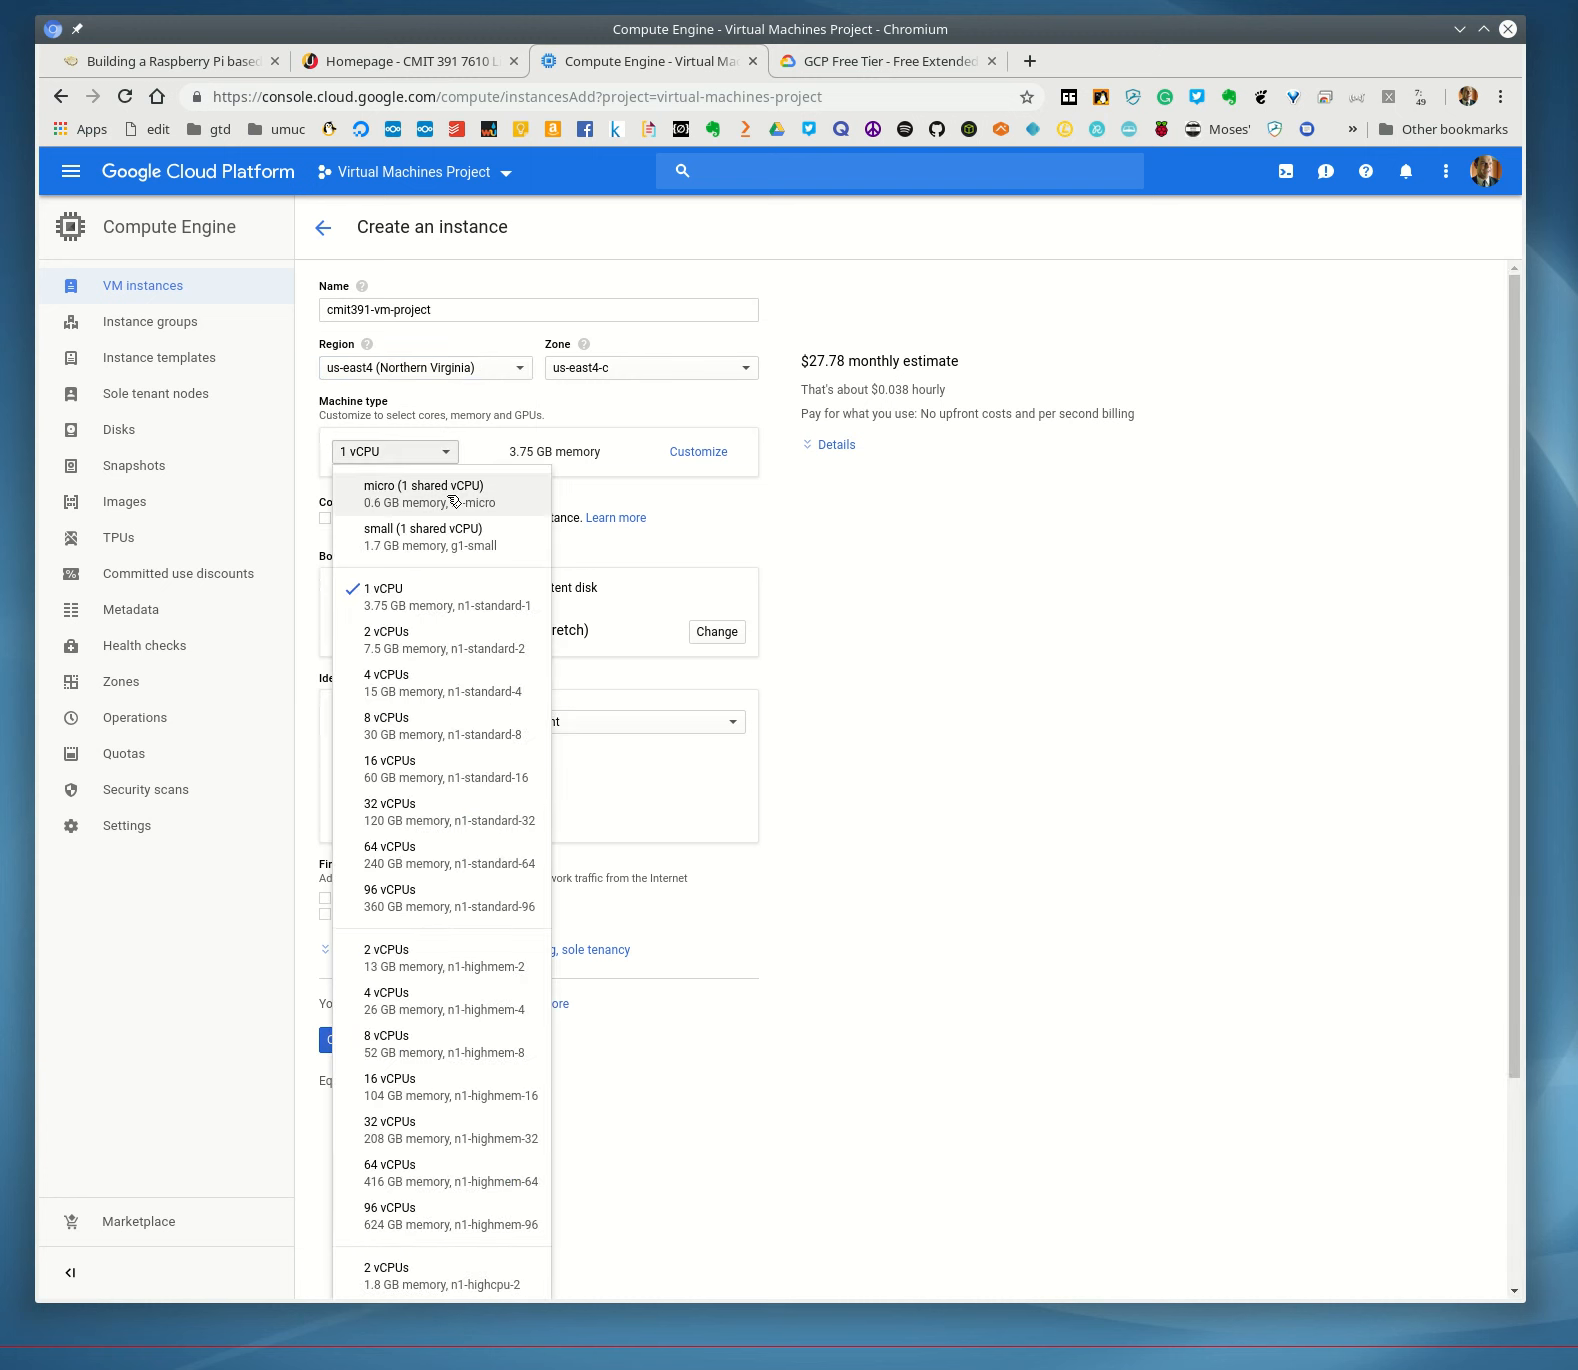
pyautogui.click(455, 494)
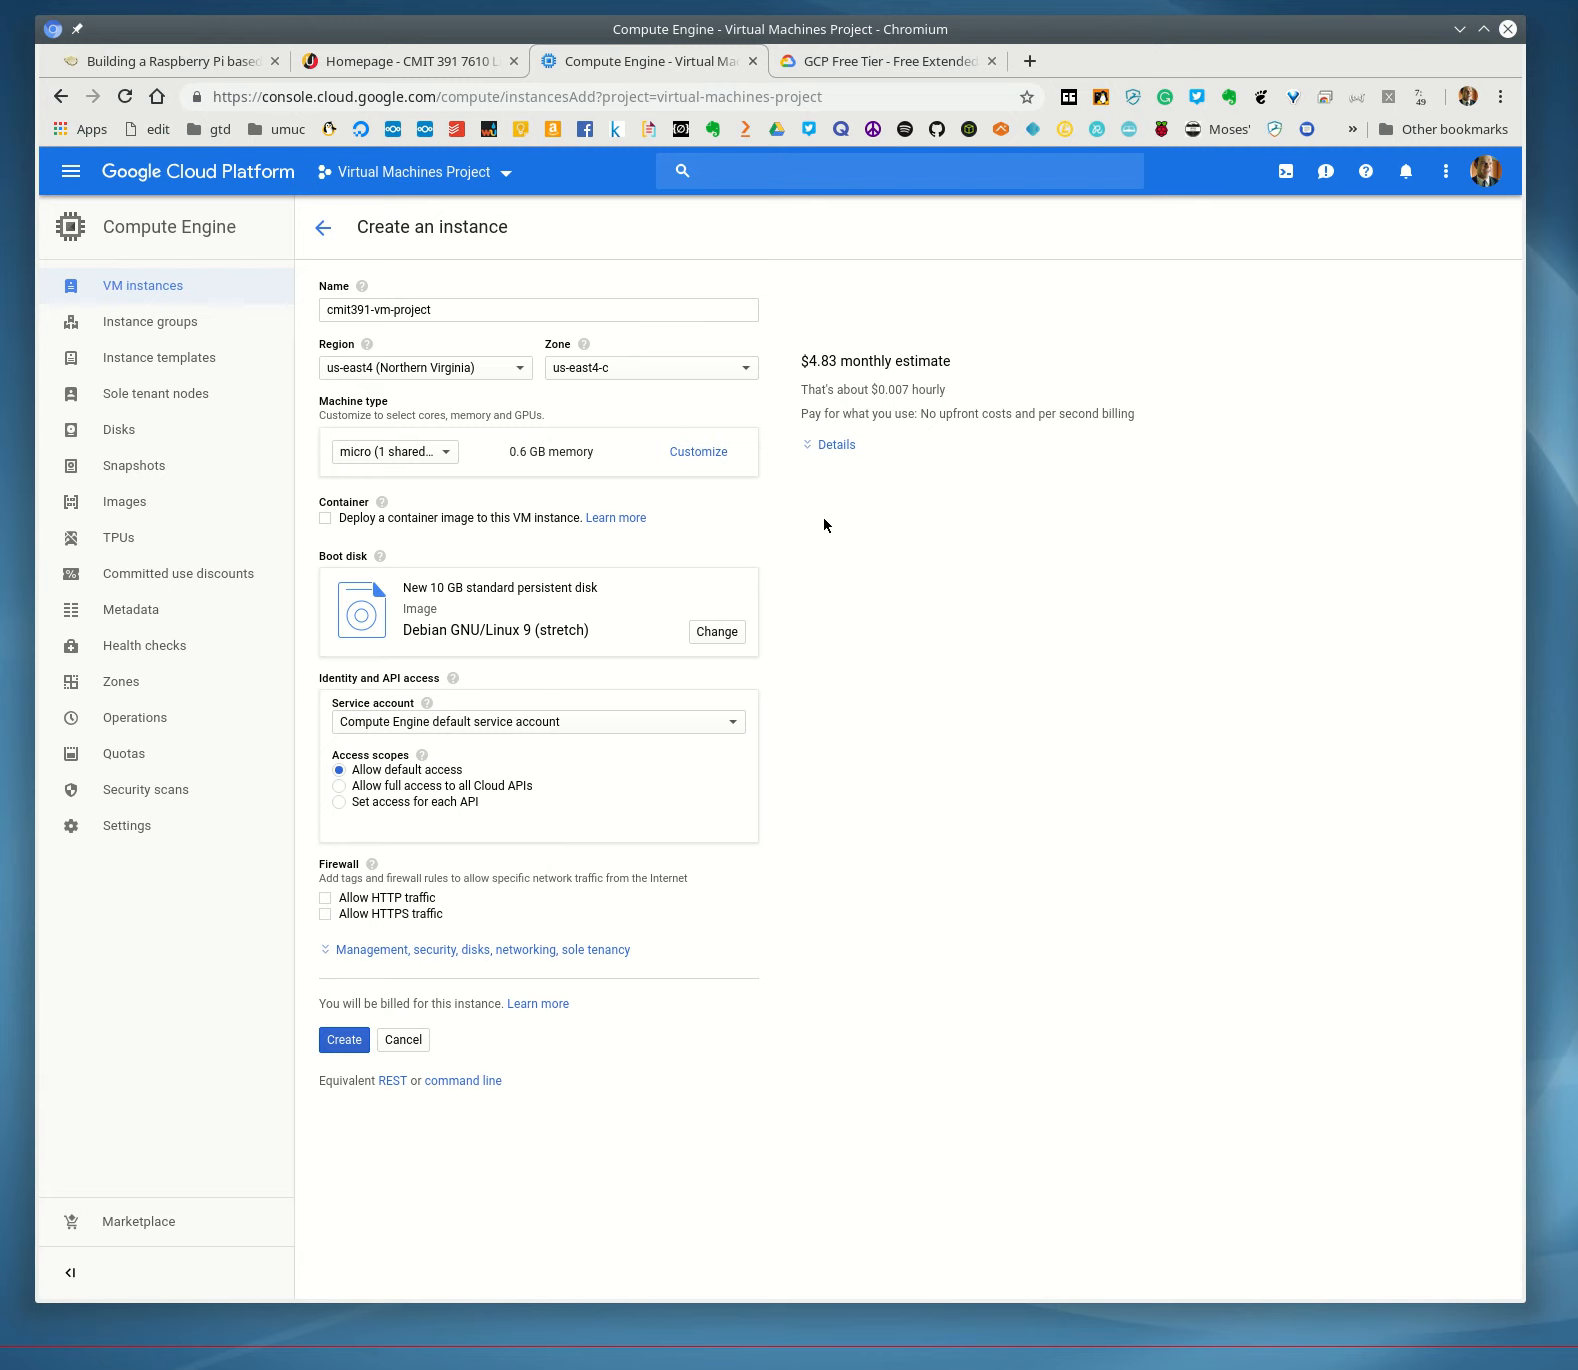
# Check the Compute Engine allowance on the Free Tier page, then return to the instance creation form.
pyautogui.click(878, 64)
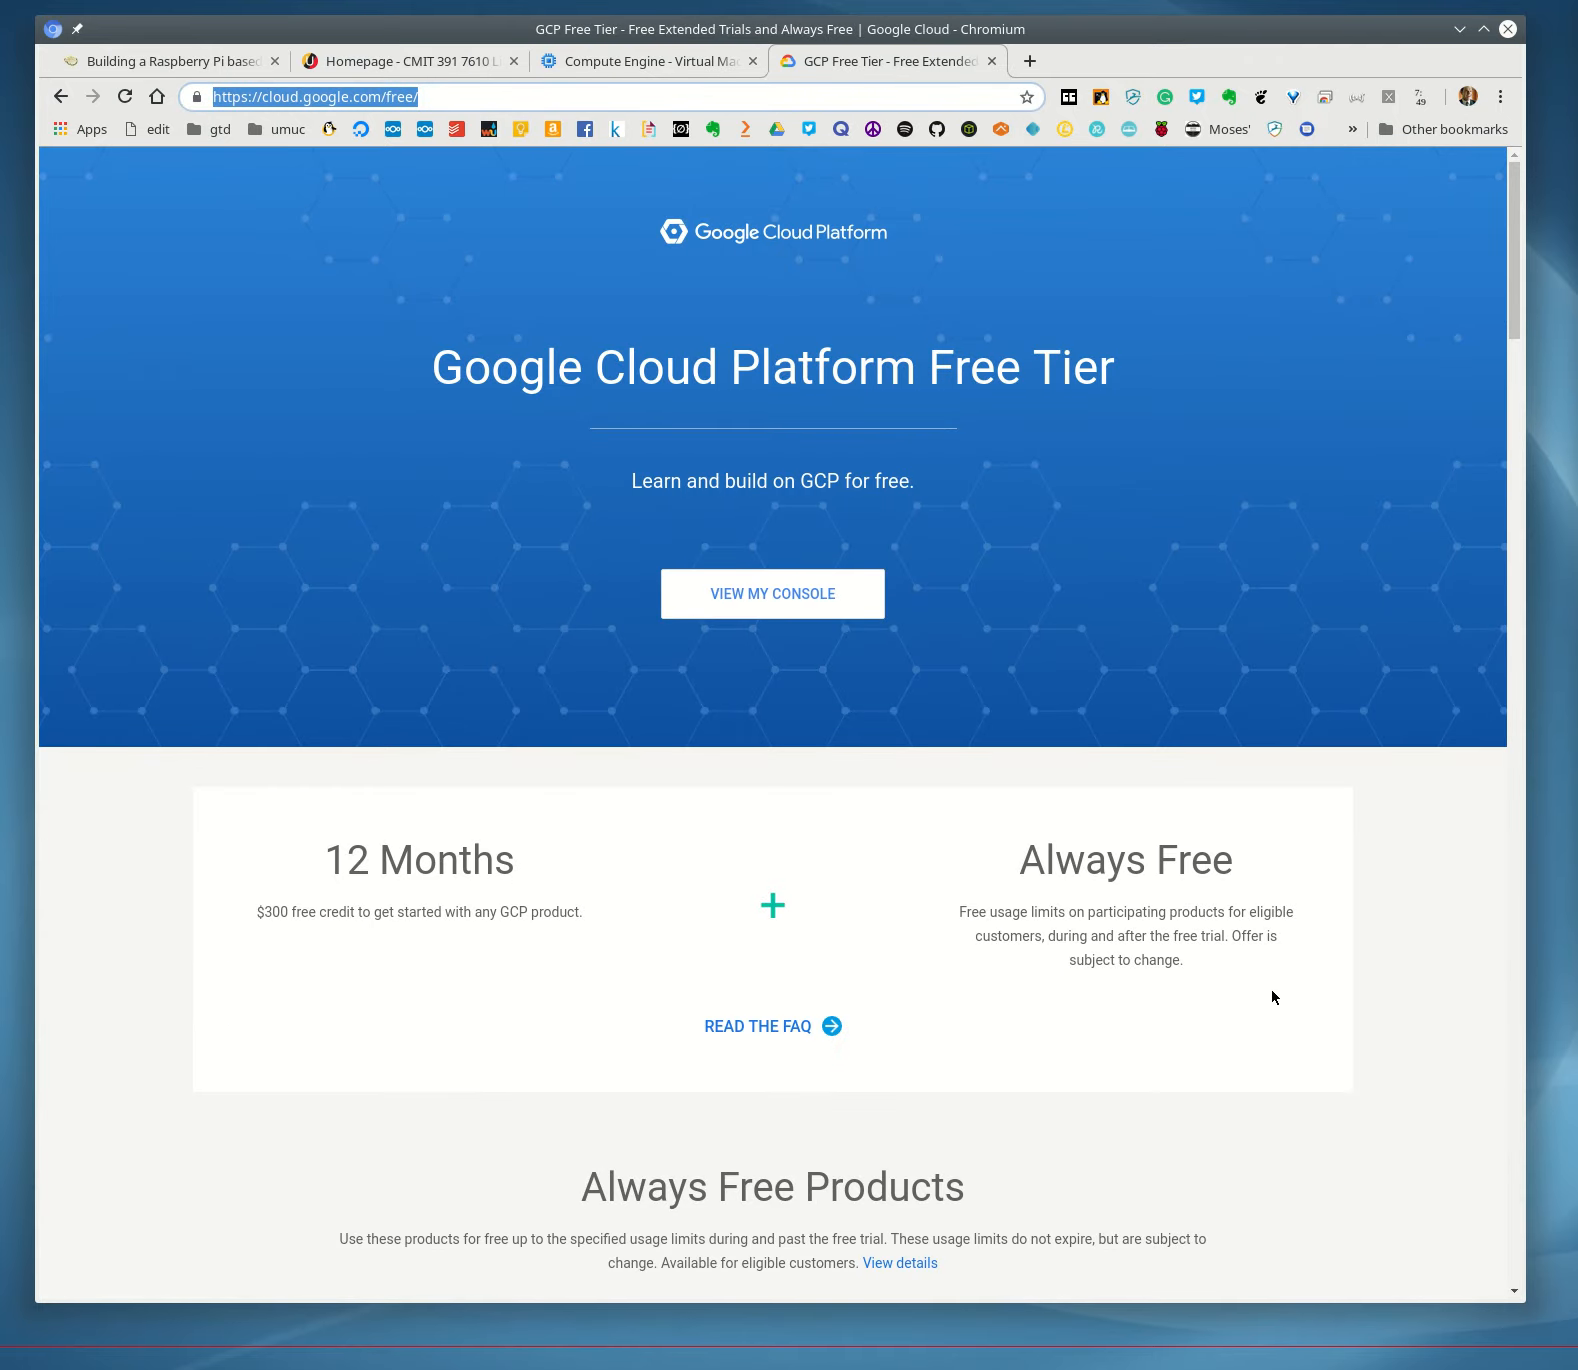
pyautogui.scroll(-4, 1272, 996)
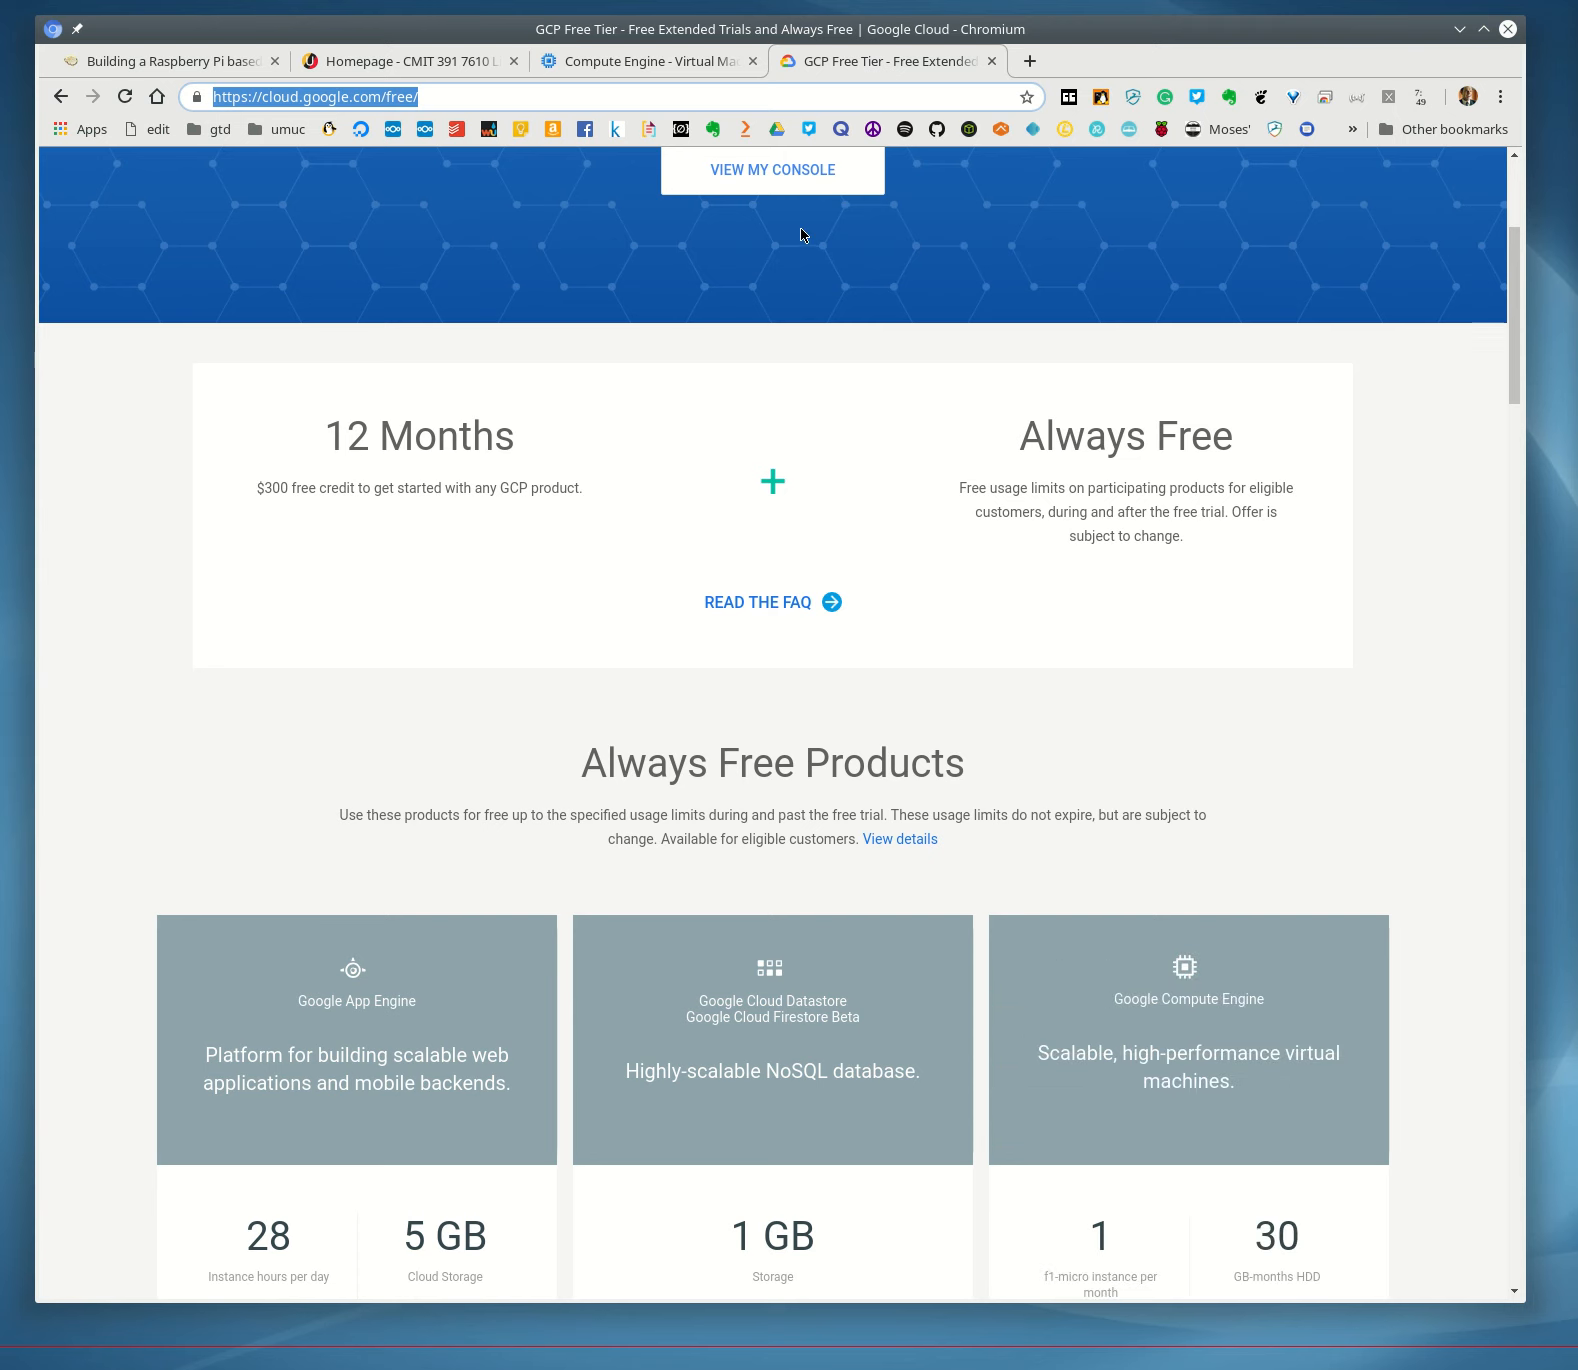
pyautogui.click(665, 63)
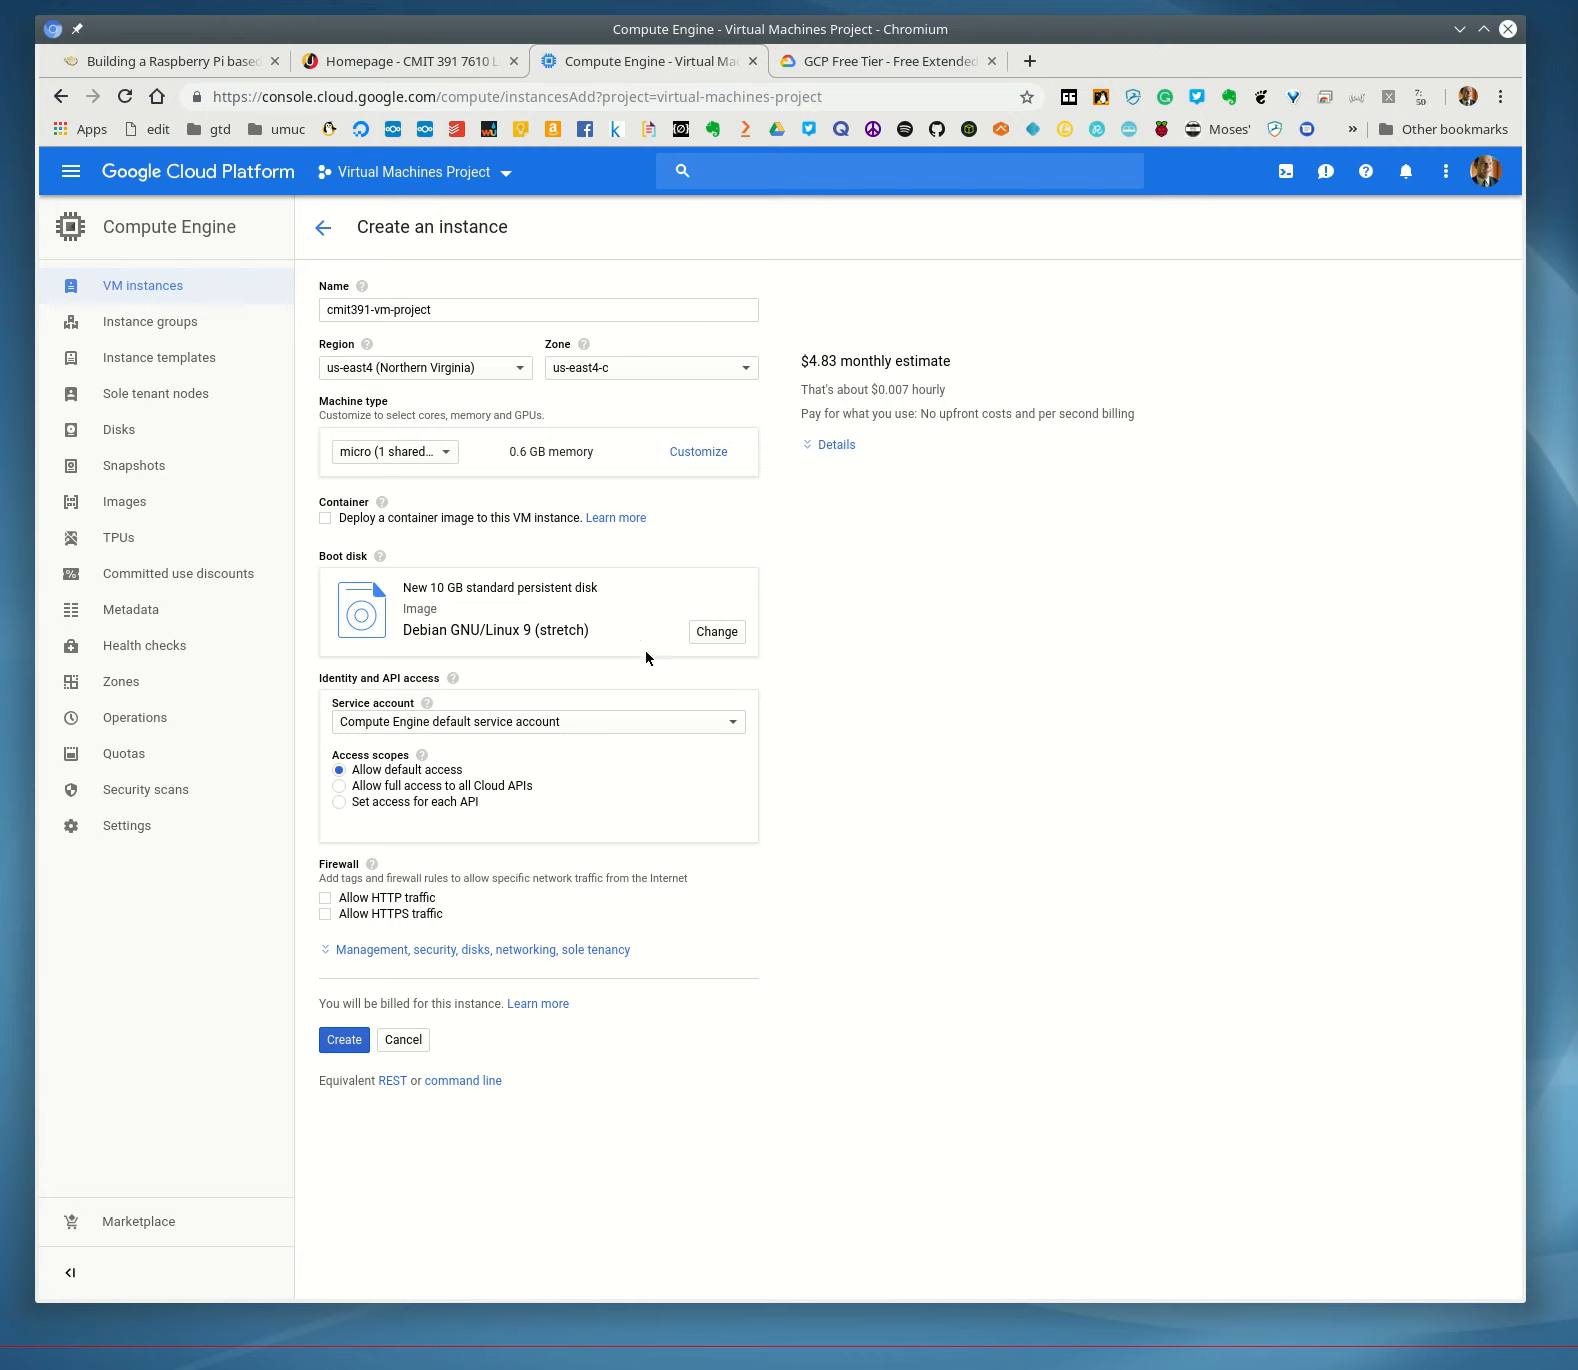
# Change the instance's boot disk image to Ubuntu 18.04 LTS.
pyautogui.click(729, 634)
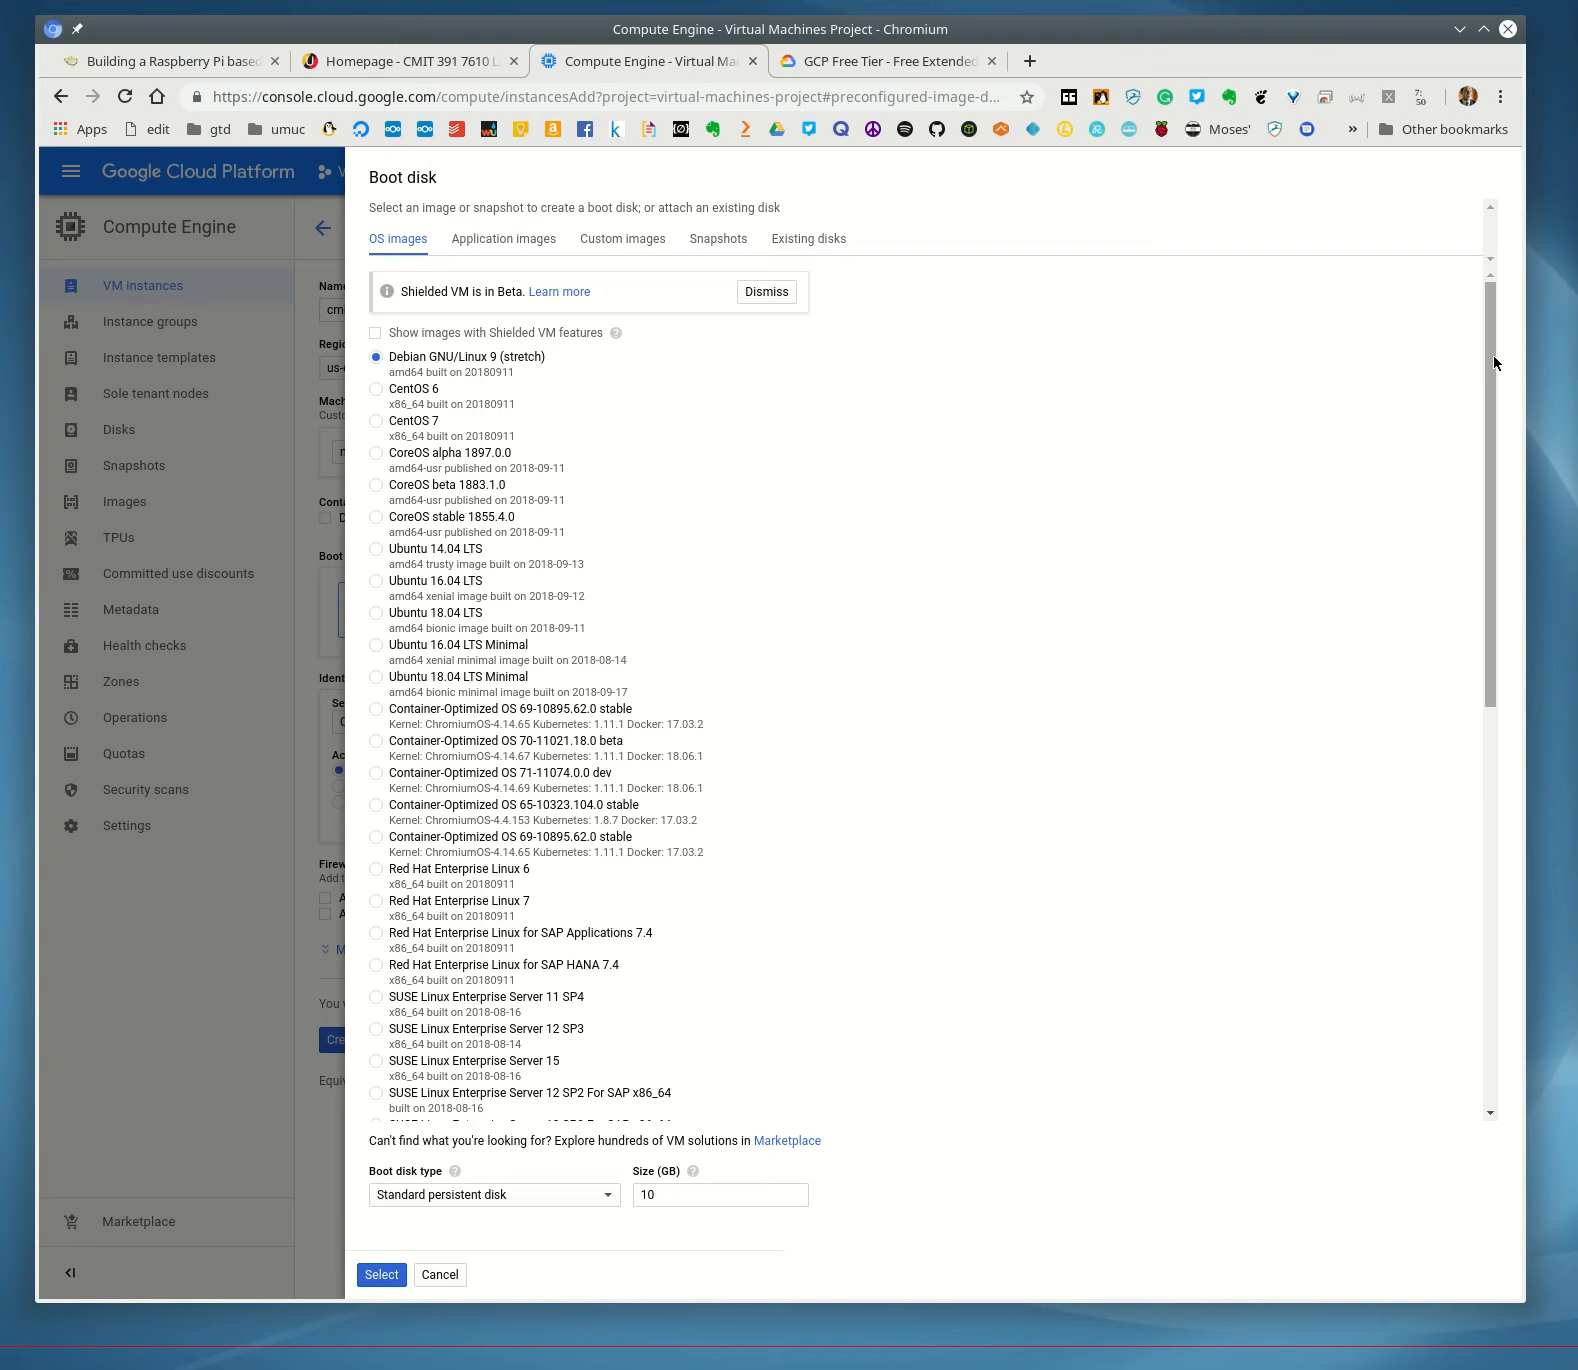
pyautogui.moveTo(1493, 356)
pyautogui.mouseDown()
pyautogui.moveTo(1497, 773)
pyautogui.moveTo(1481, 343)
pyautogui.mouseUp()
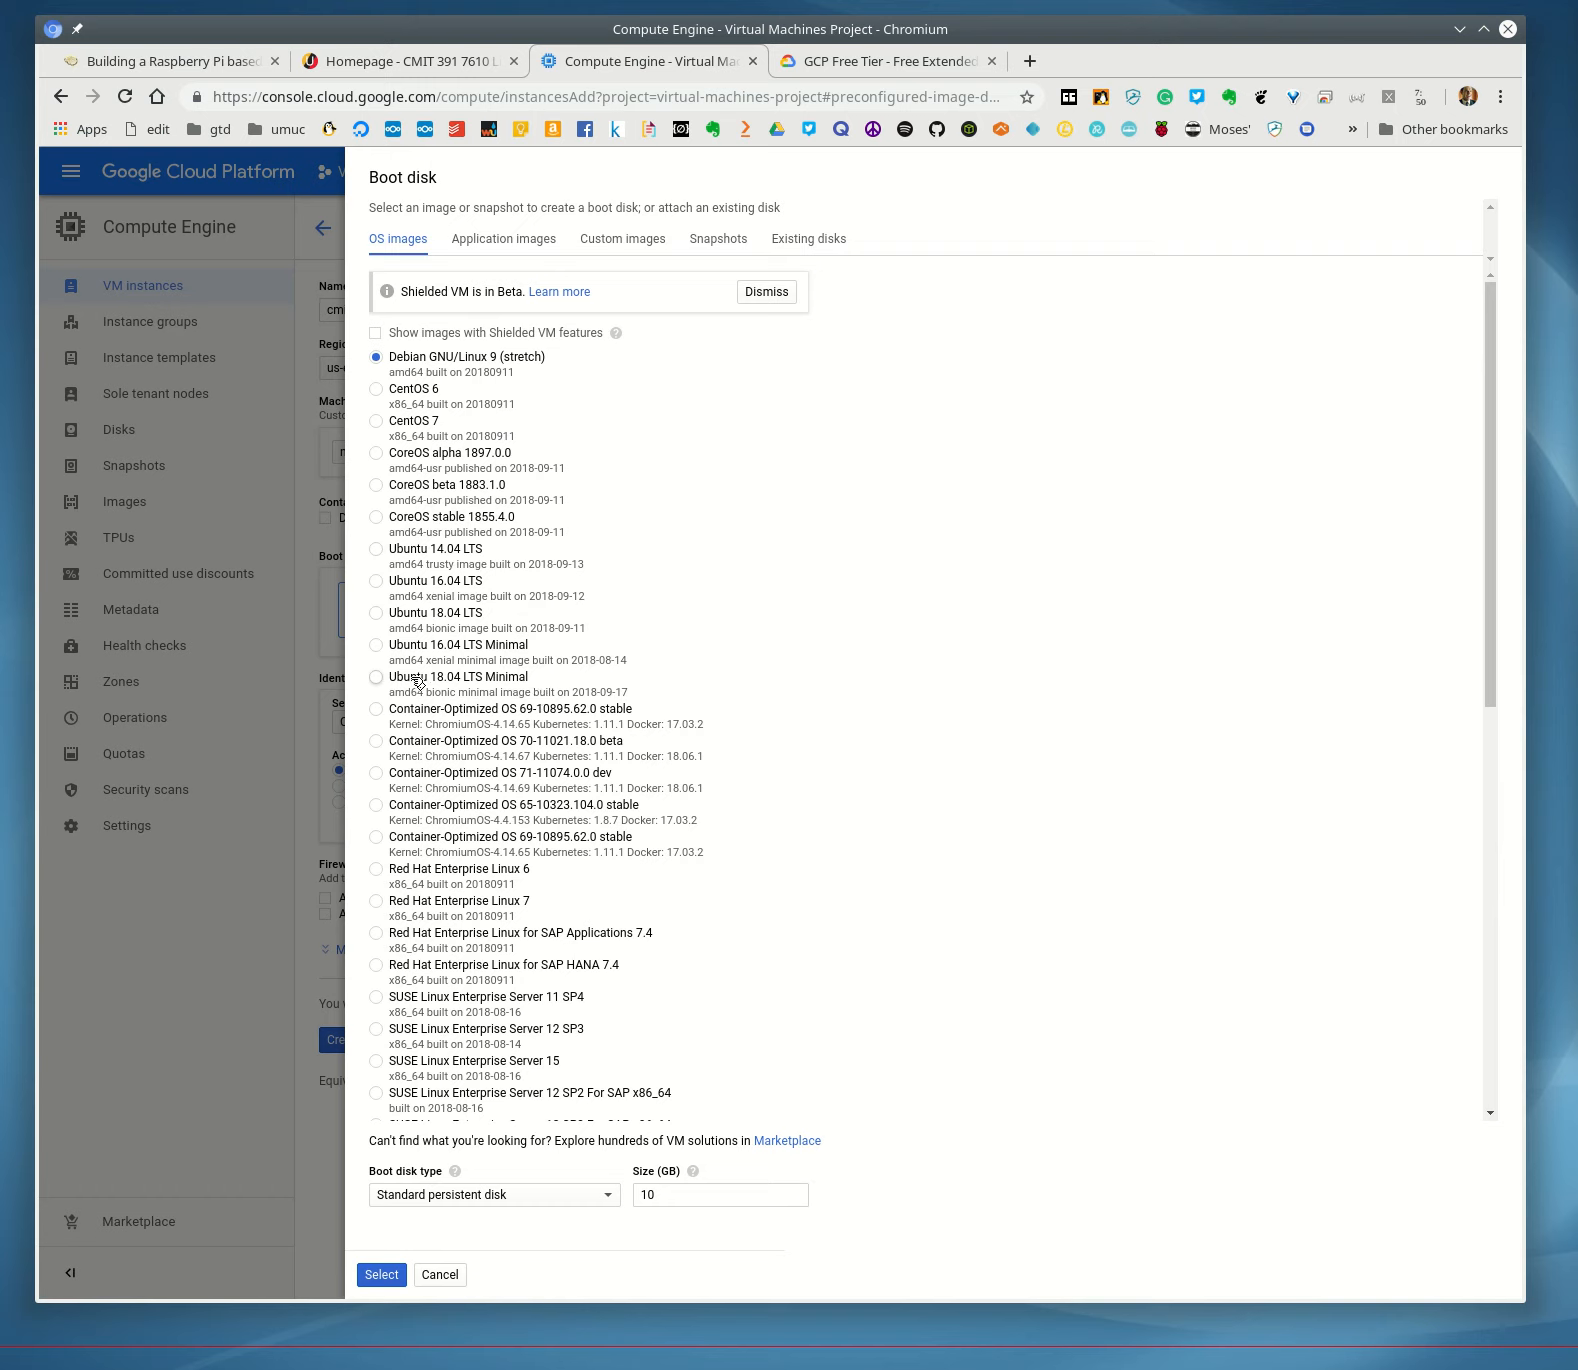
pyautogui.click(433, 614)
pyautogui.click(396, 1277)
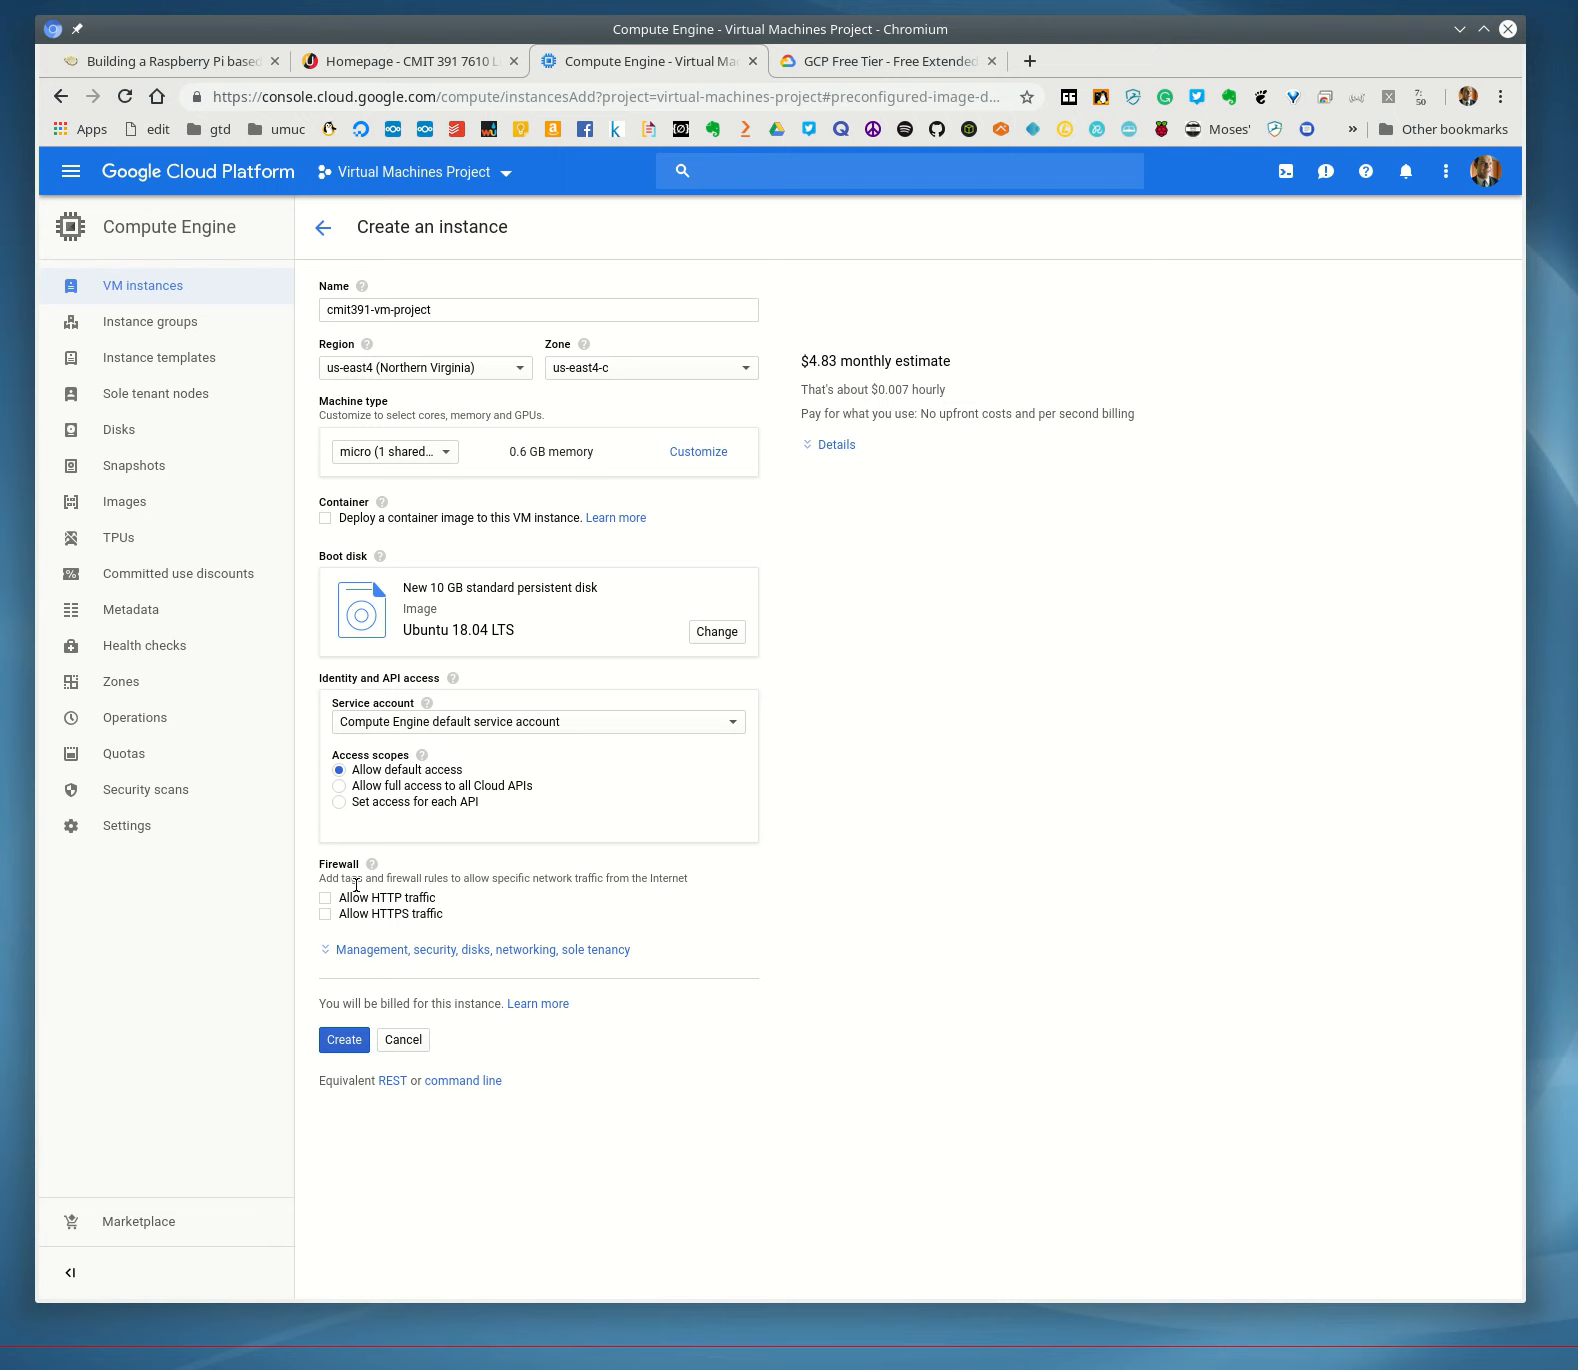
# Allow HTTP and HTTPS traffic through the firewall and create the instance.
pyautogui.click(326, 899)
pyautogui.click(326, 913)
pyautogui.click(355, 1040)
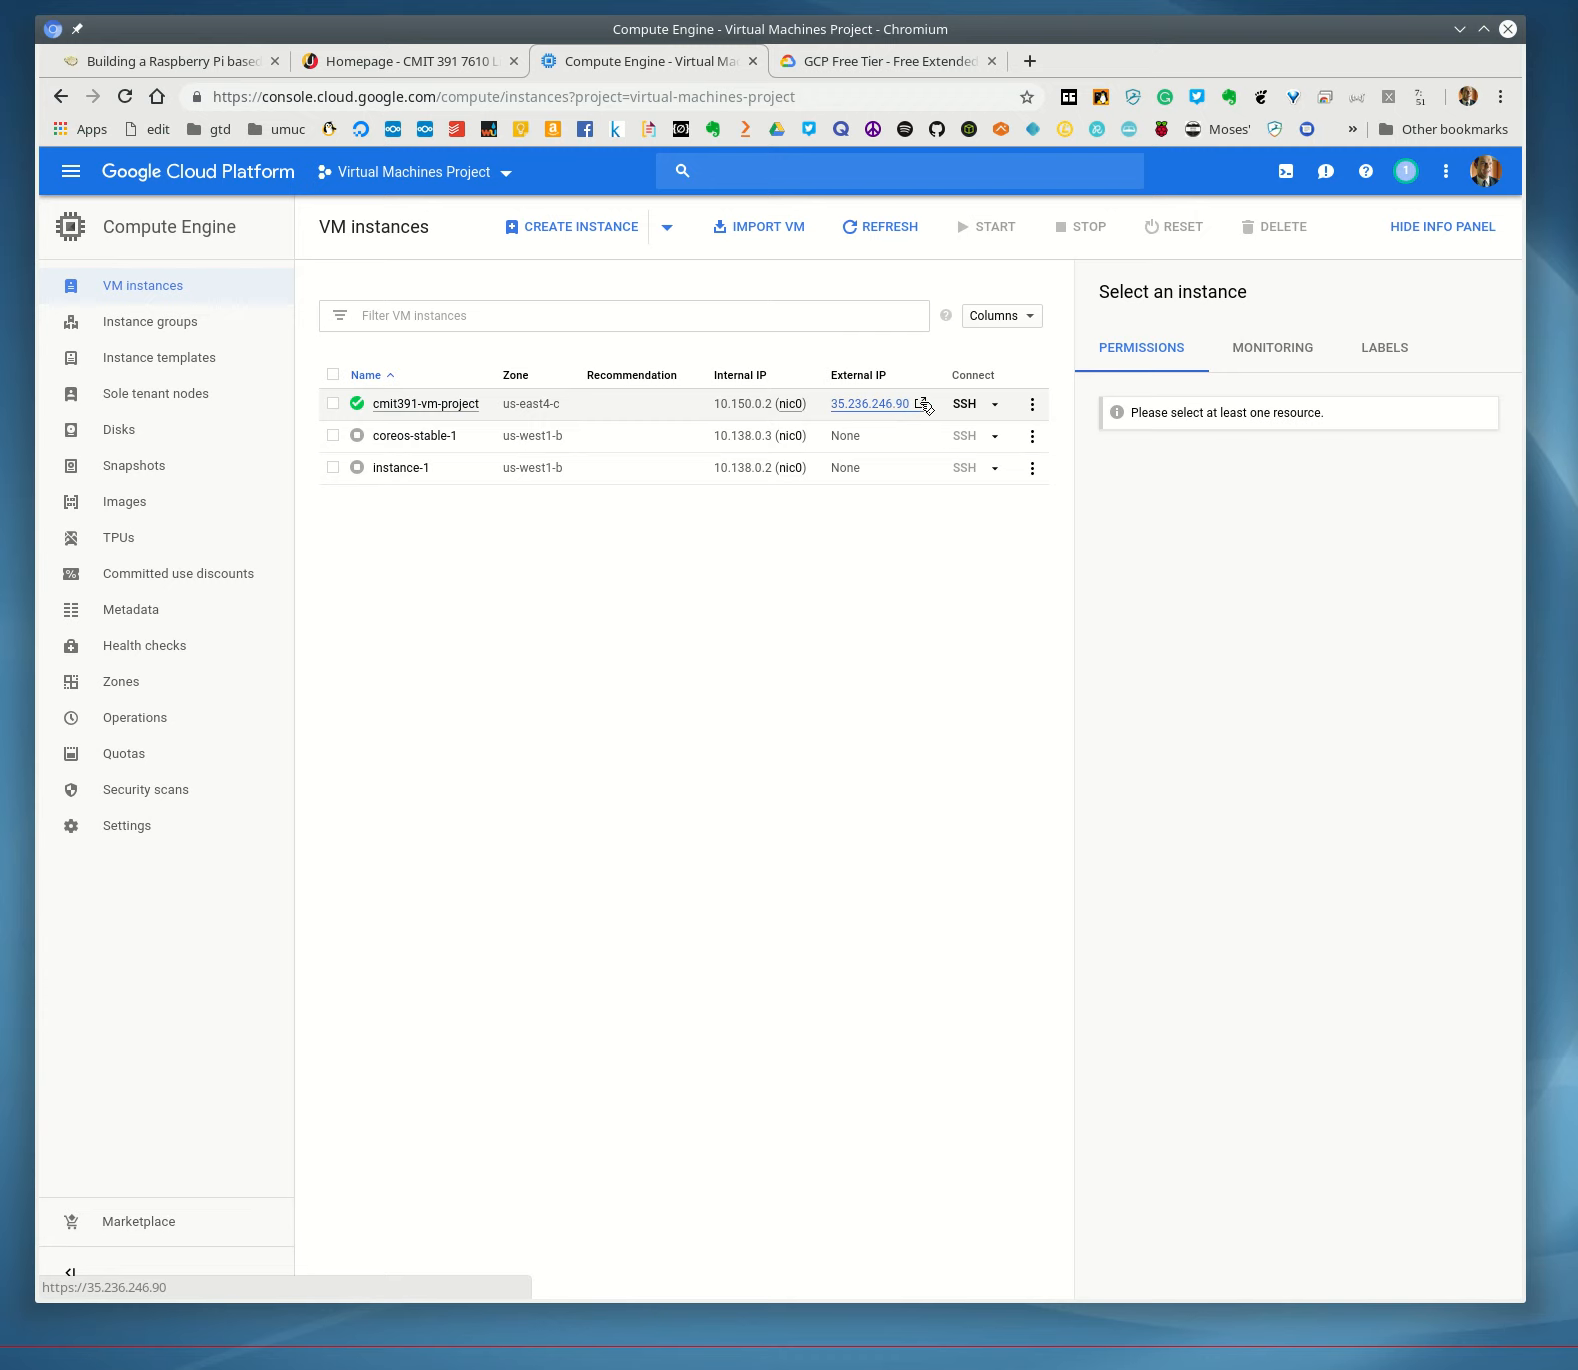
# Examine the SSH connection options and the available management actions for the cmit391-vm-project instance.
pyautogui.click(998, 406)
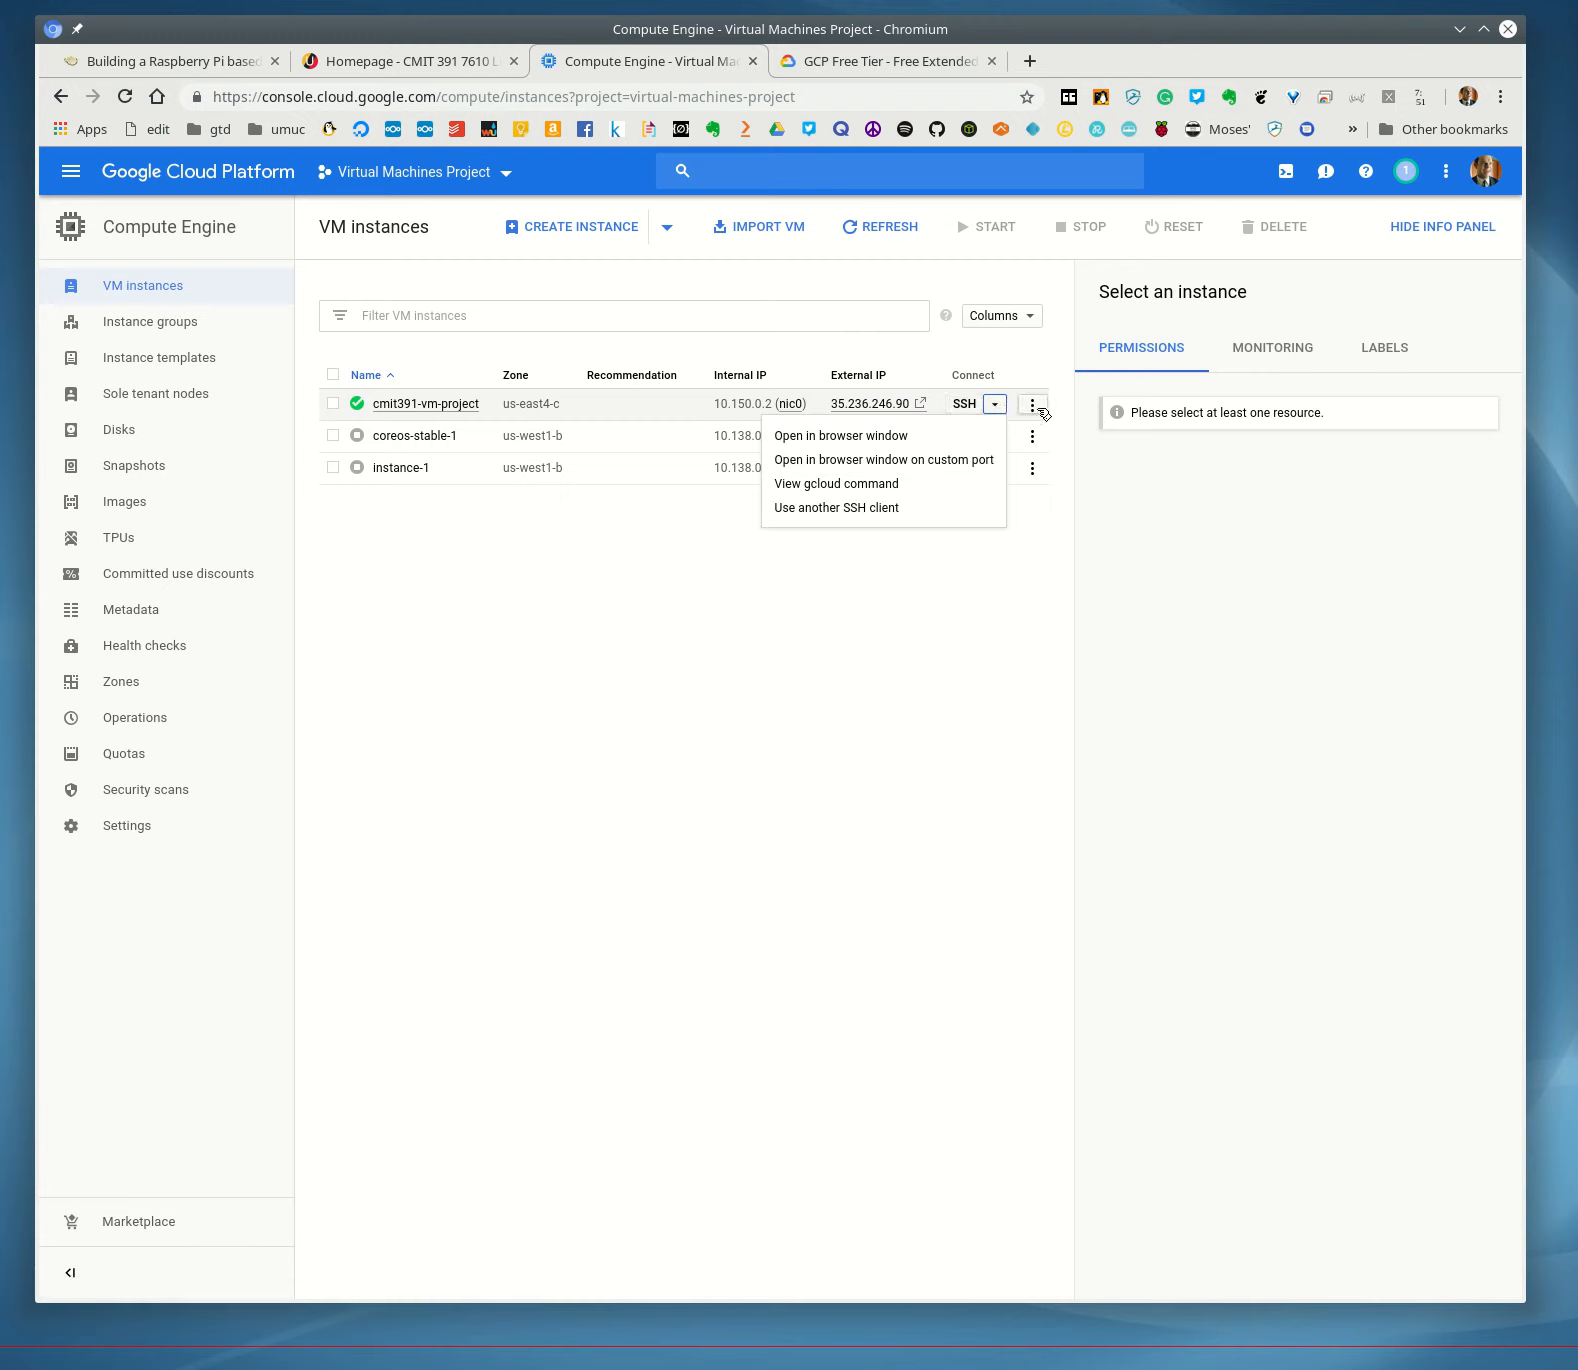
pyautogui.click(1033, 408)
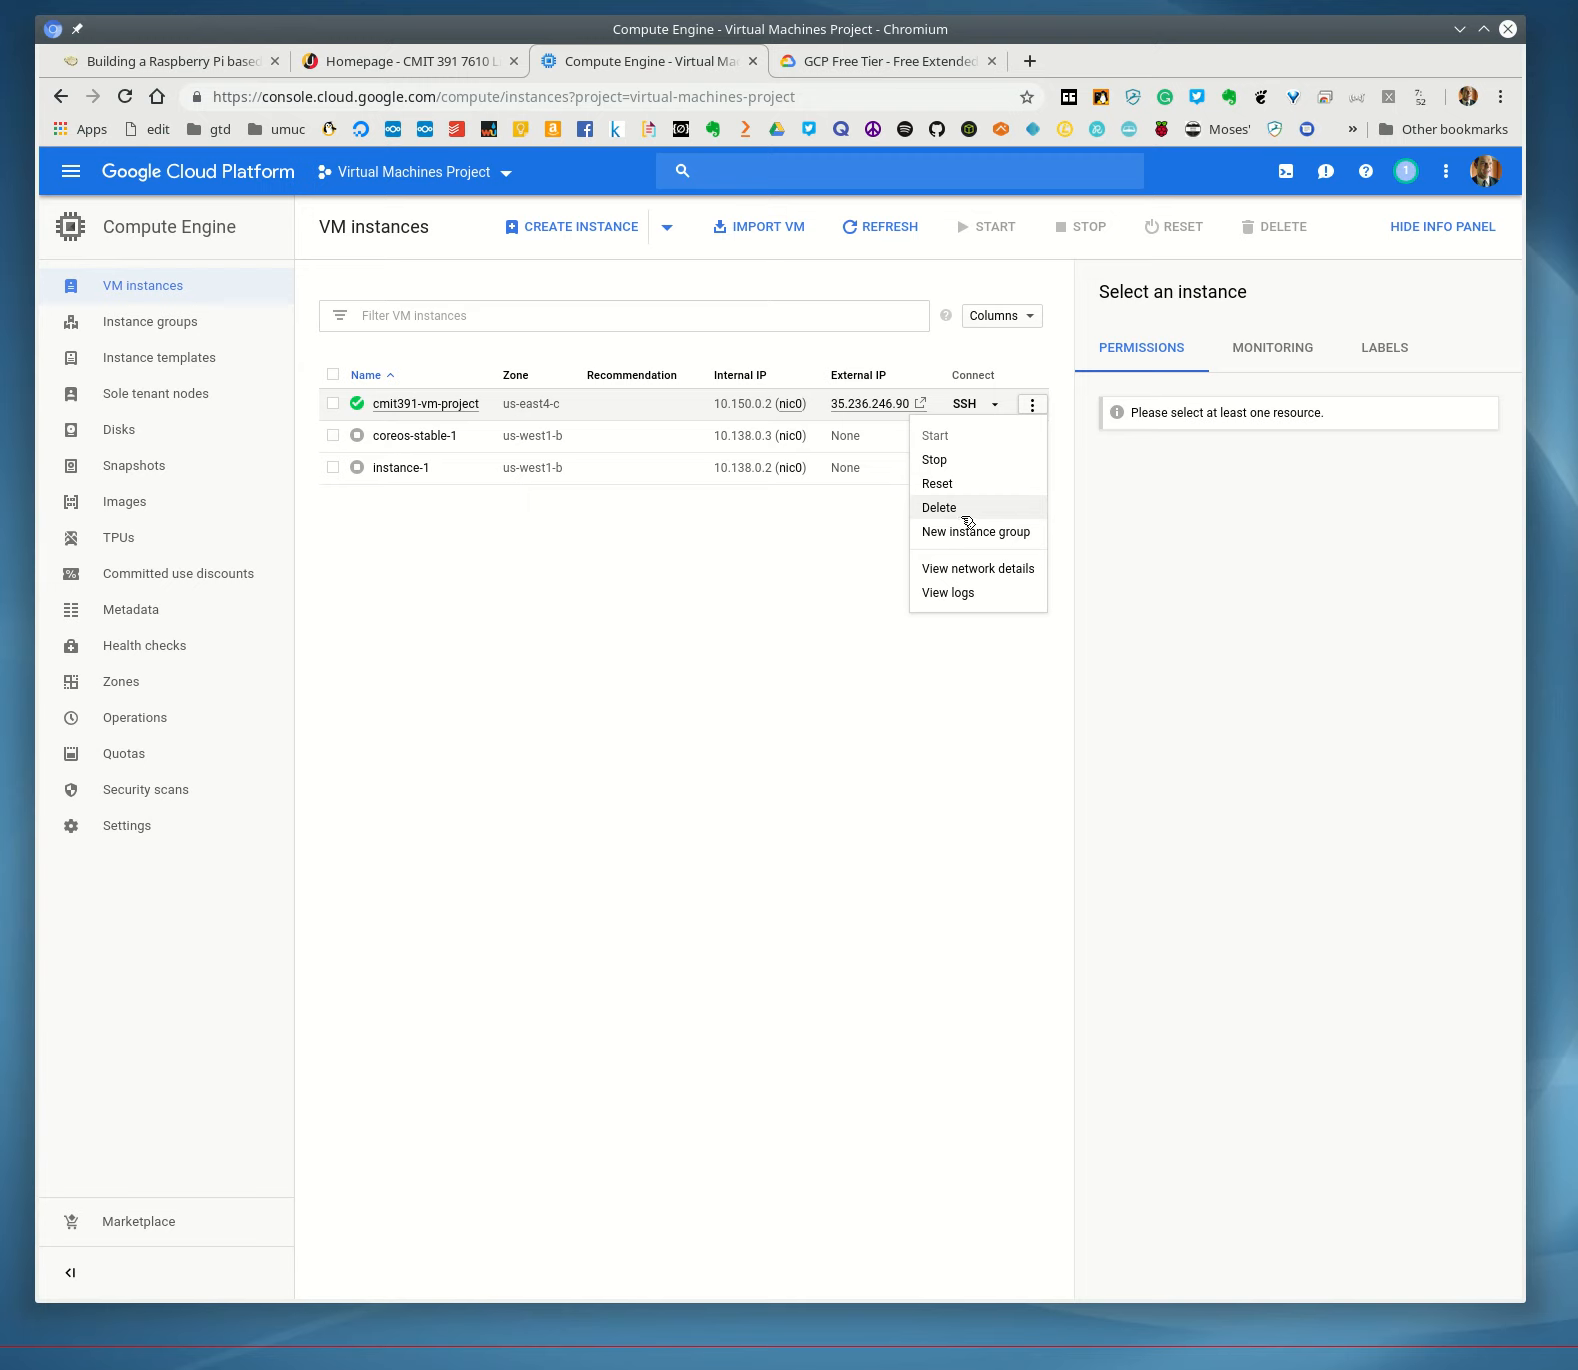
pyautogui.click(653, 715)
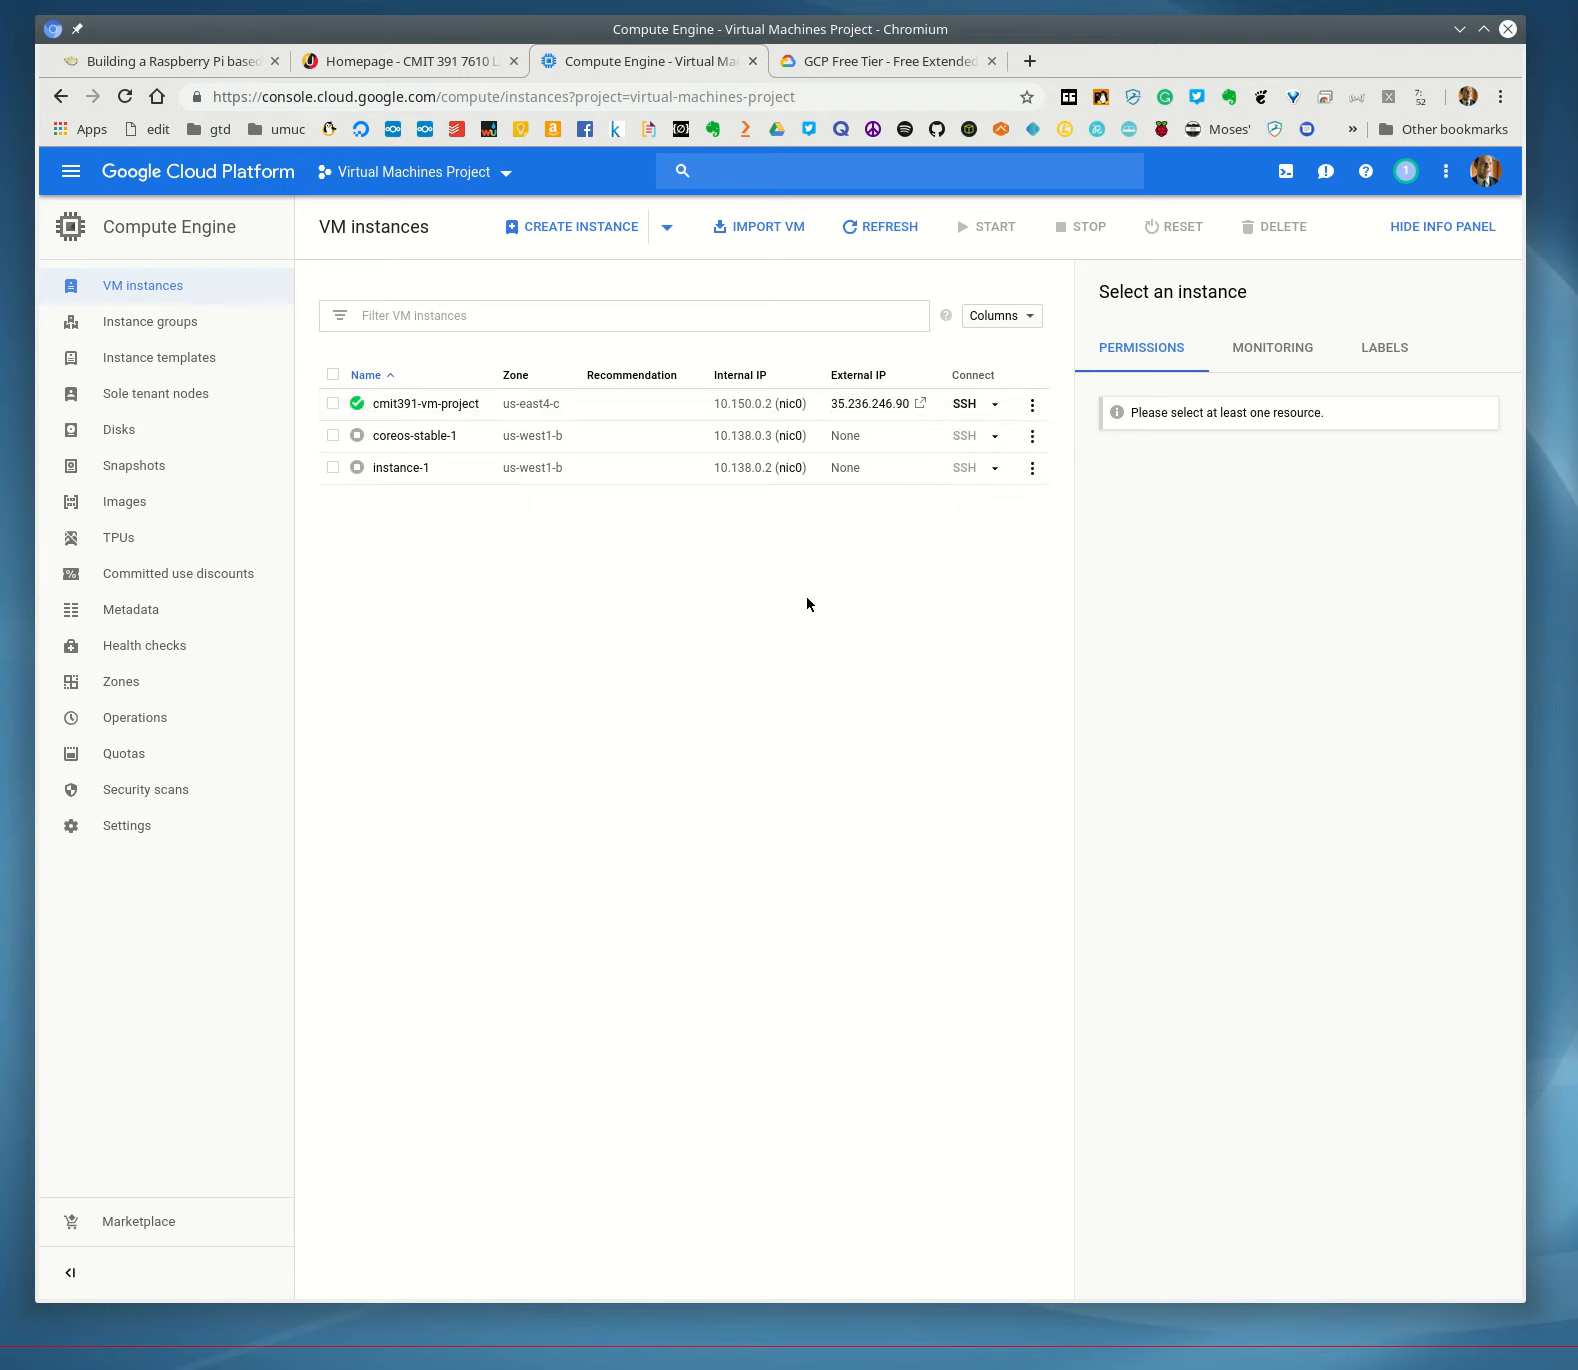
pyautogui.click(1033, 405)
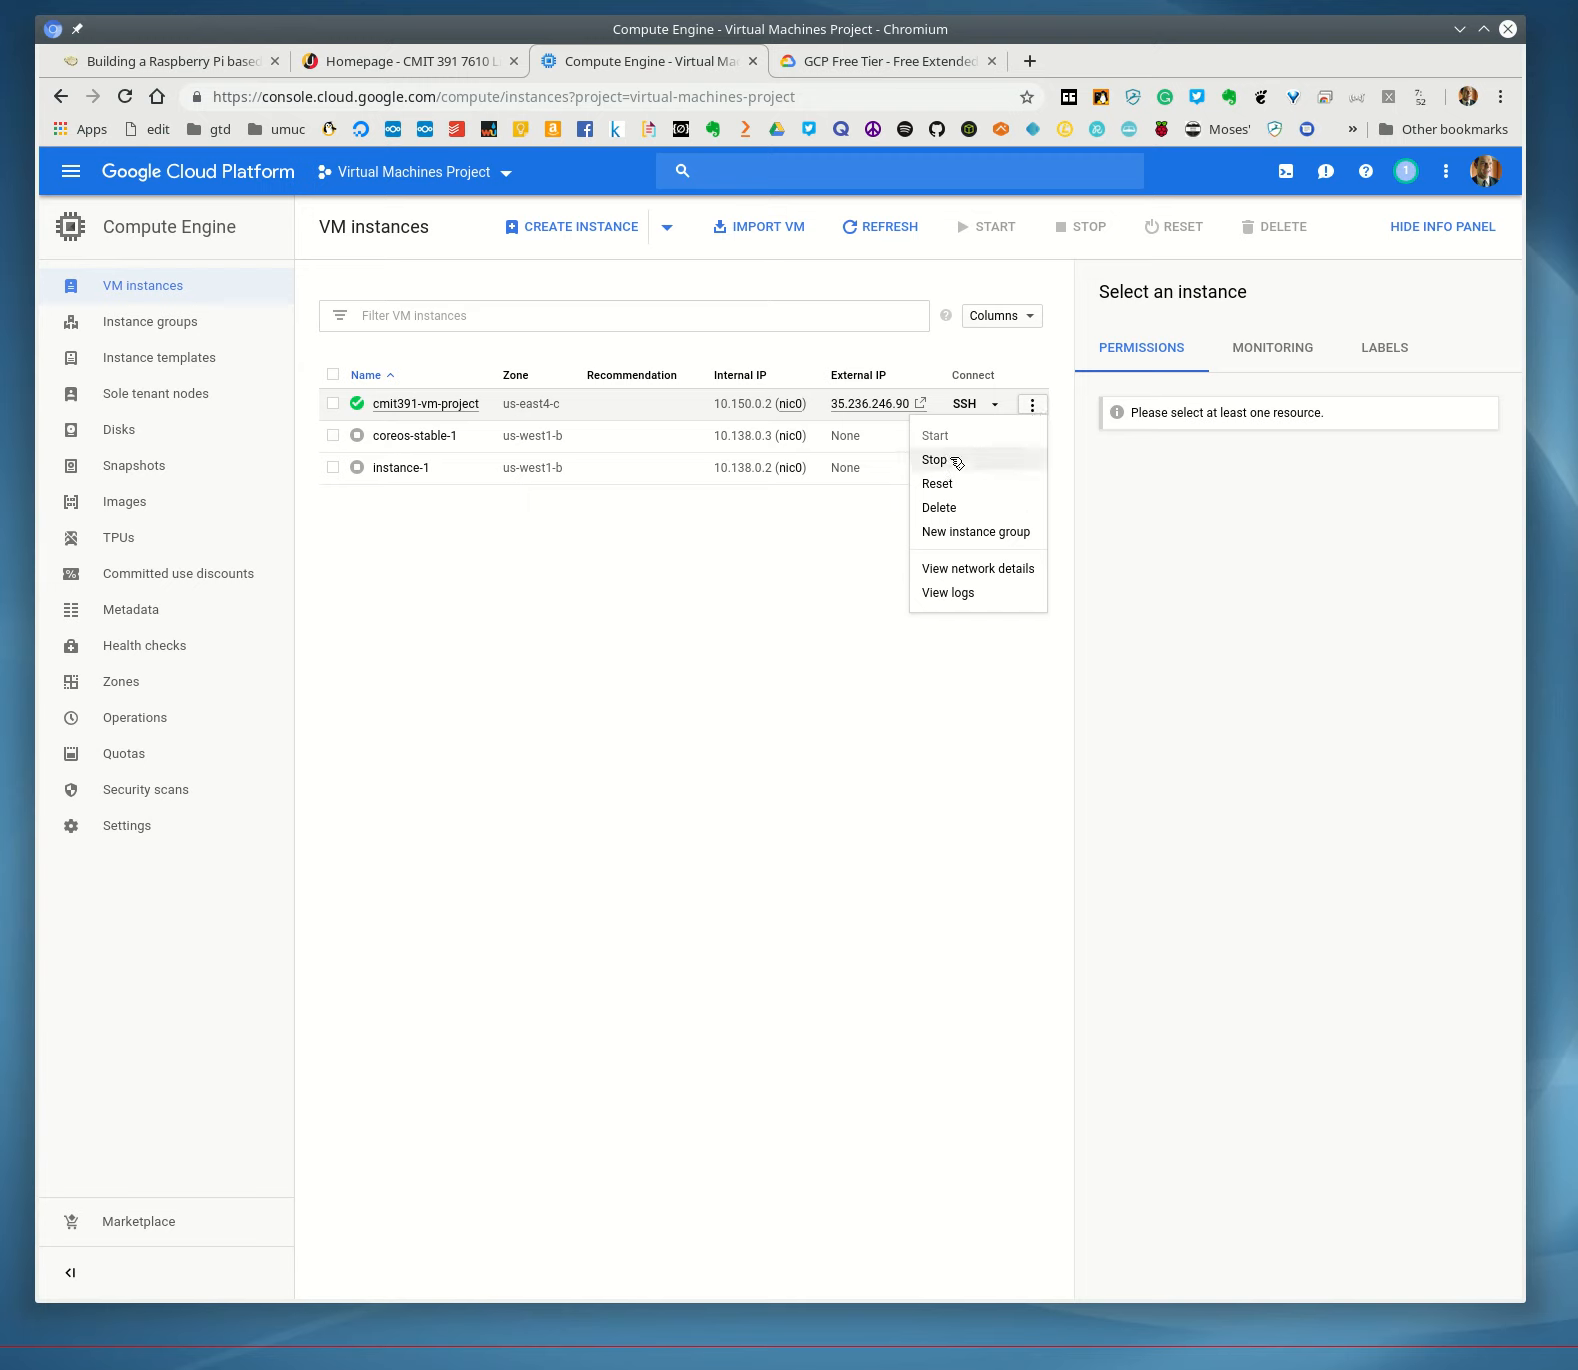
pyautogui.click(799, 579)
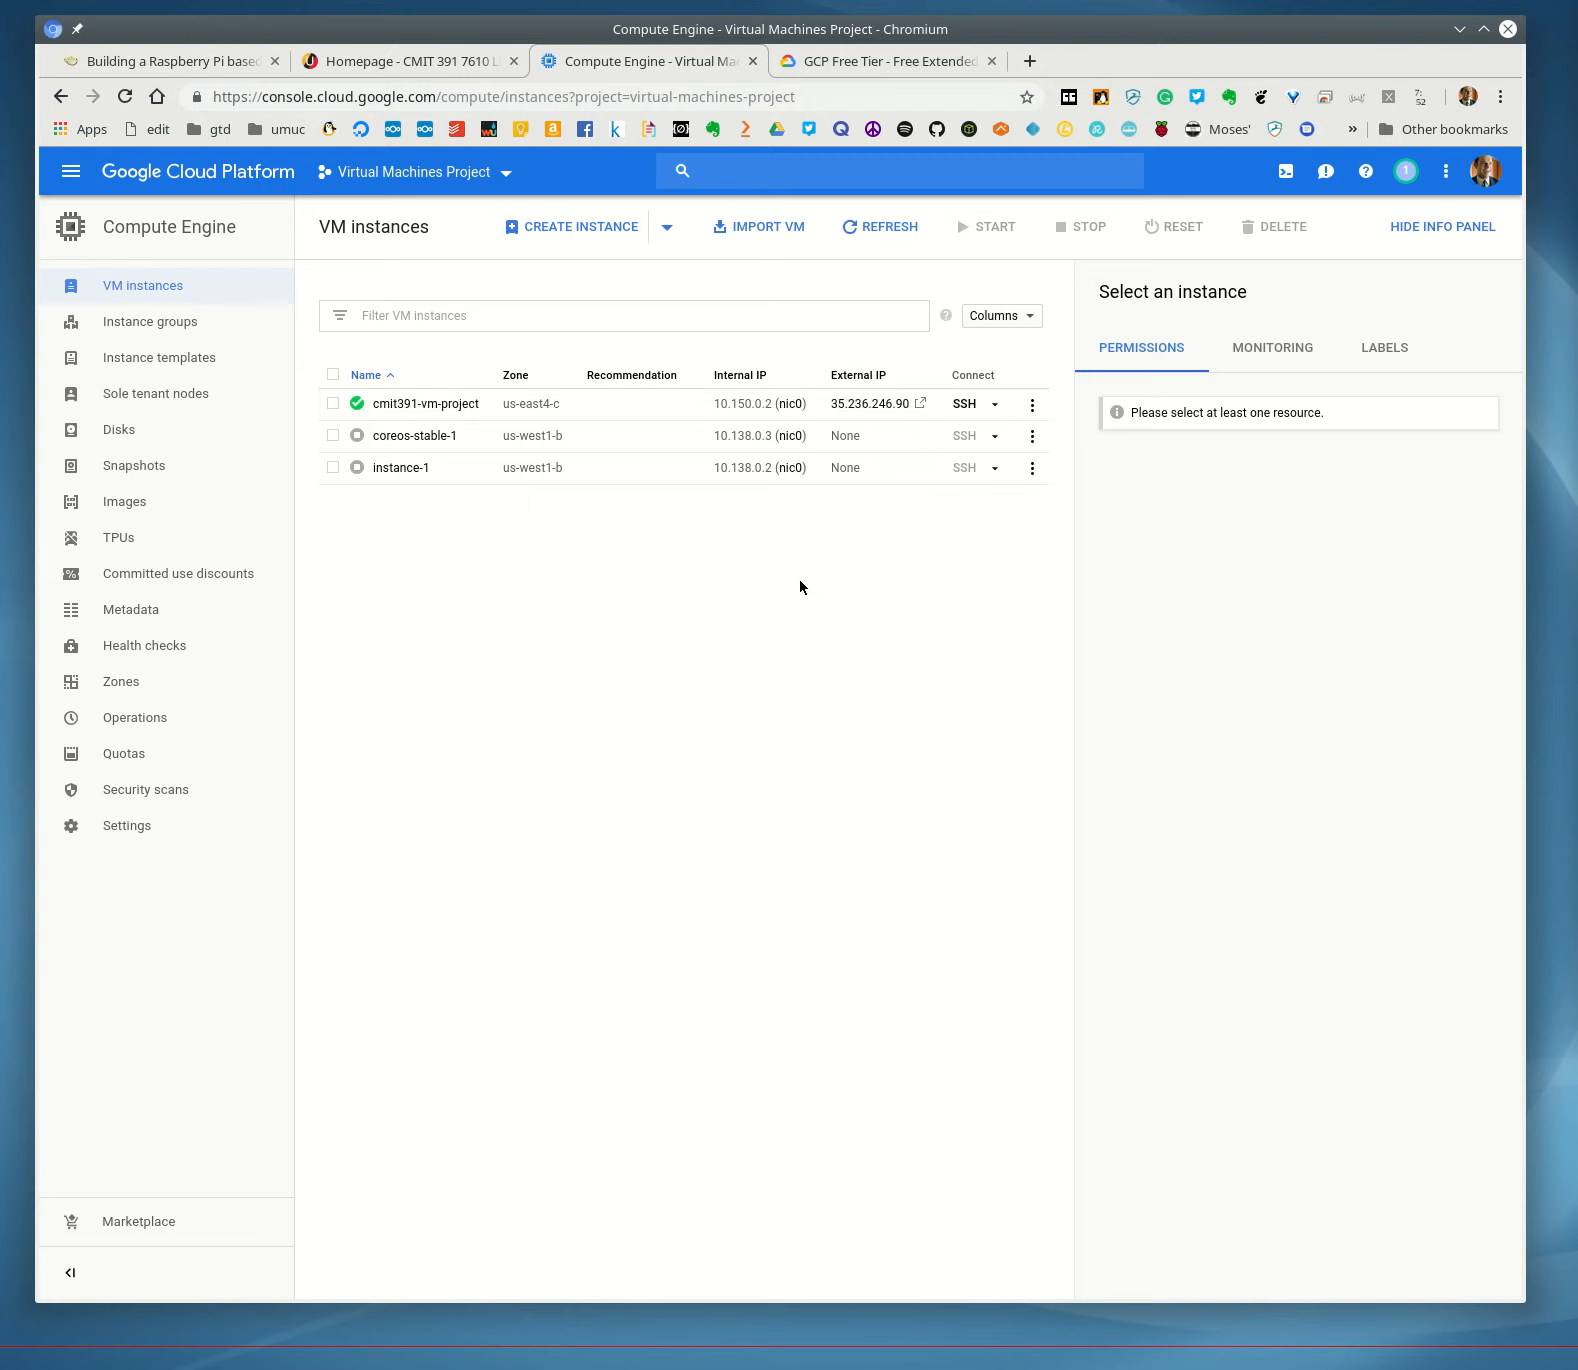
# Visit the external IP address of cmit391-vm-project in the browser and load the address again.
pyautogui.click(924, 404)
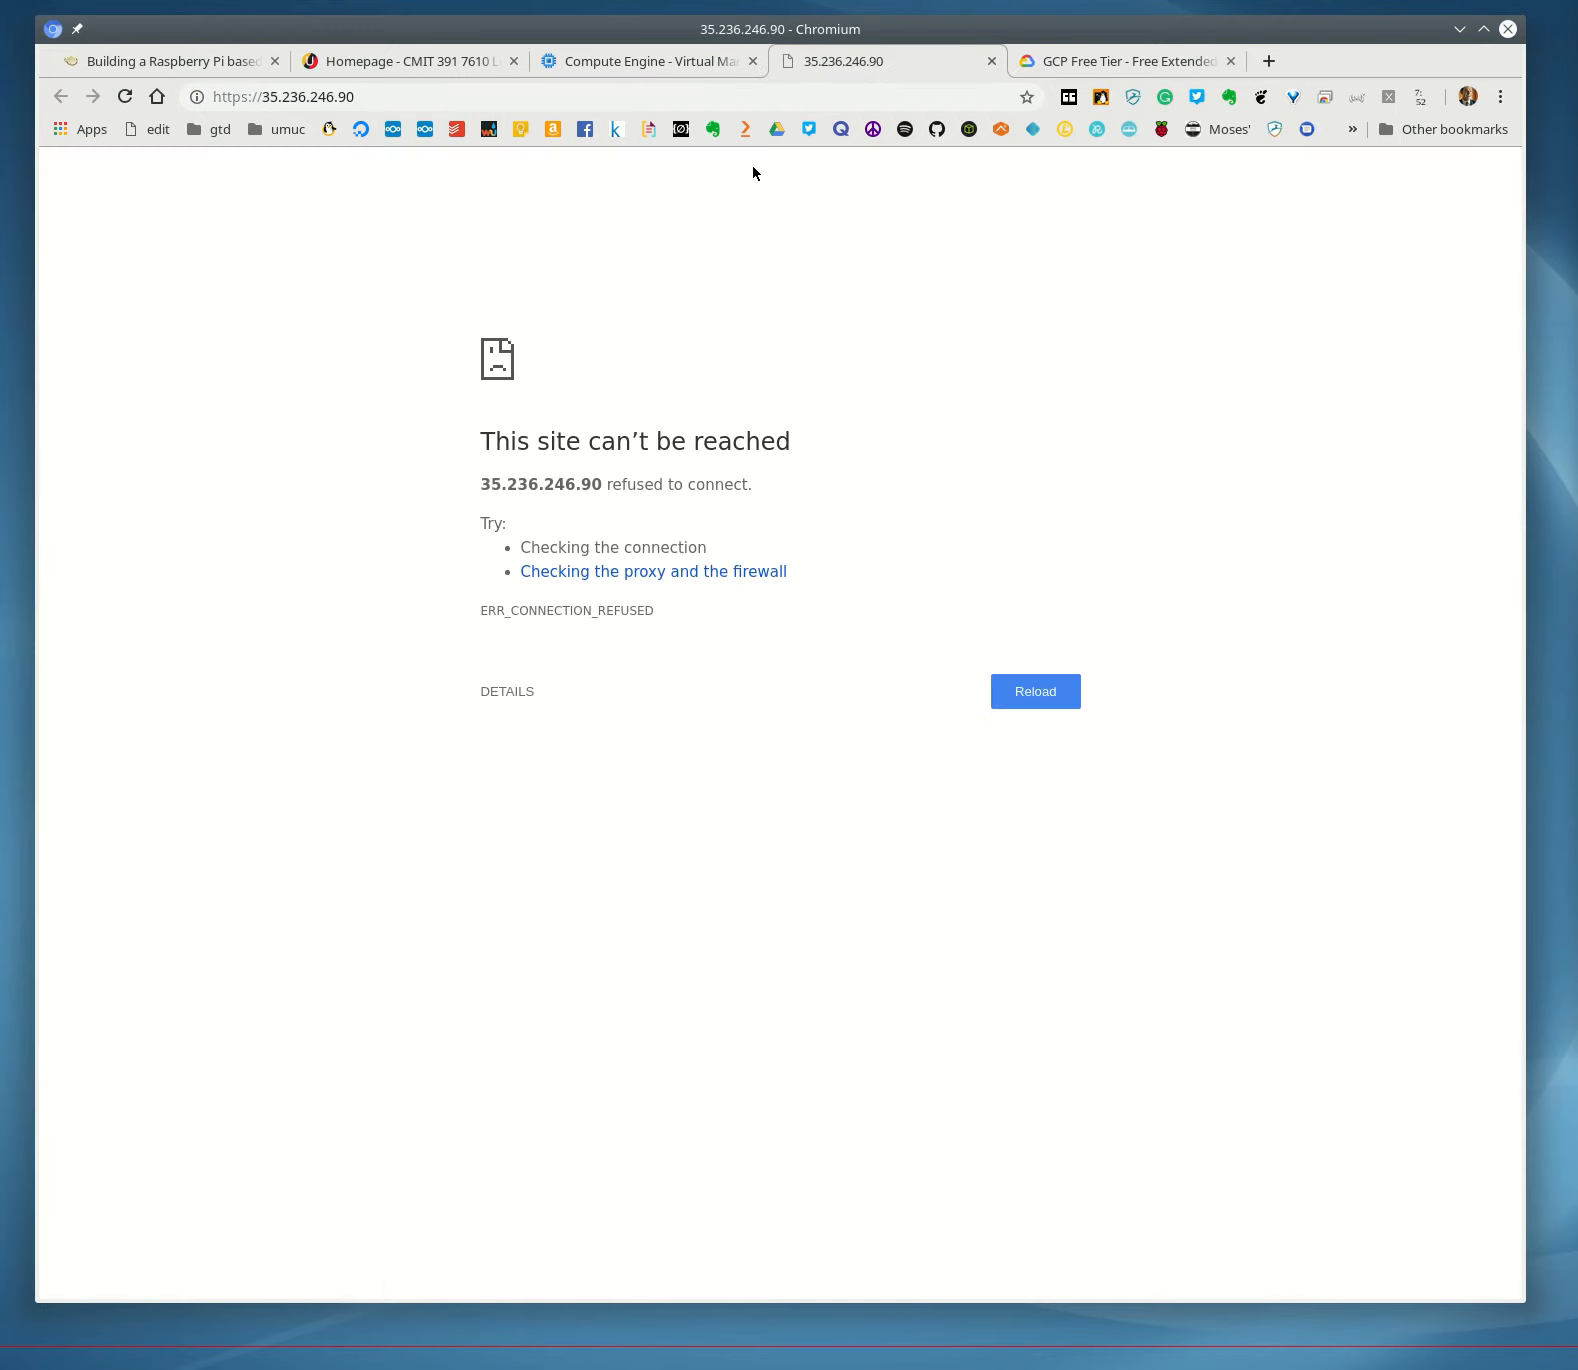
pyautogui.click(428, 95)
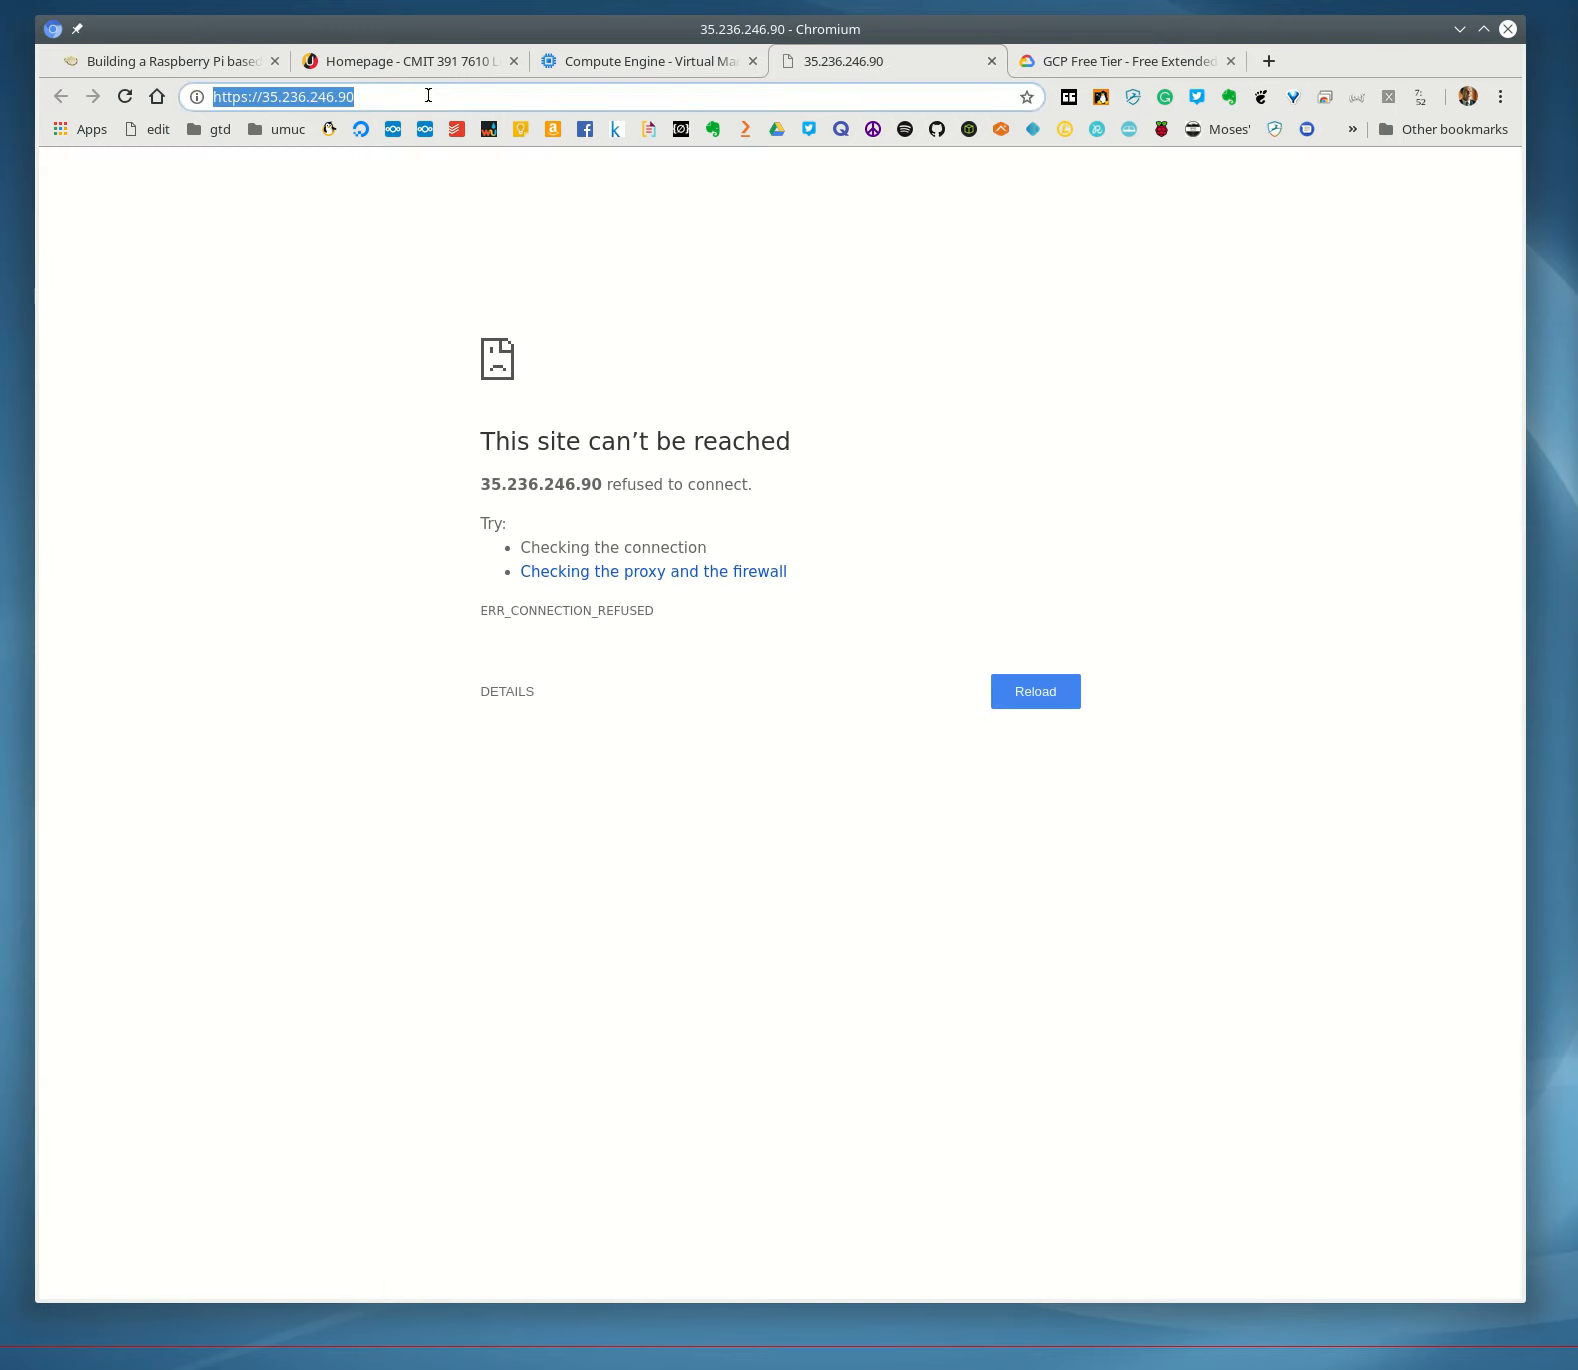
pyautogui.press('Return')
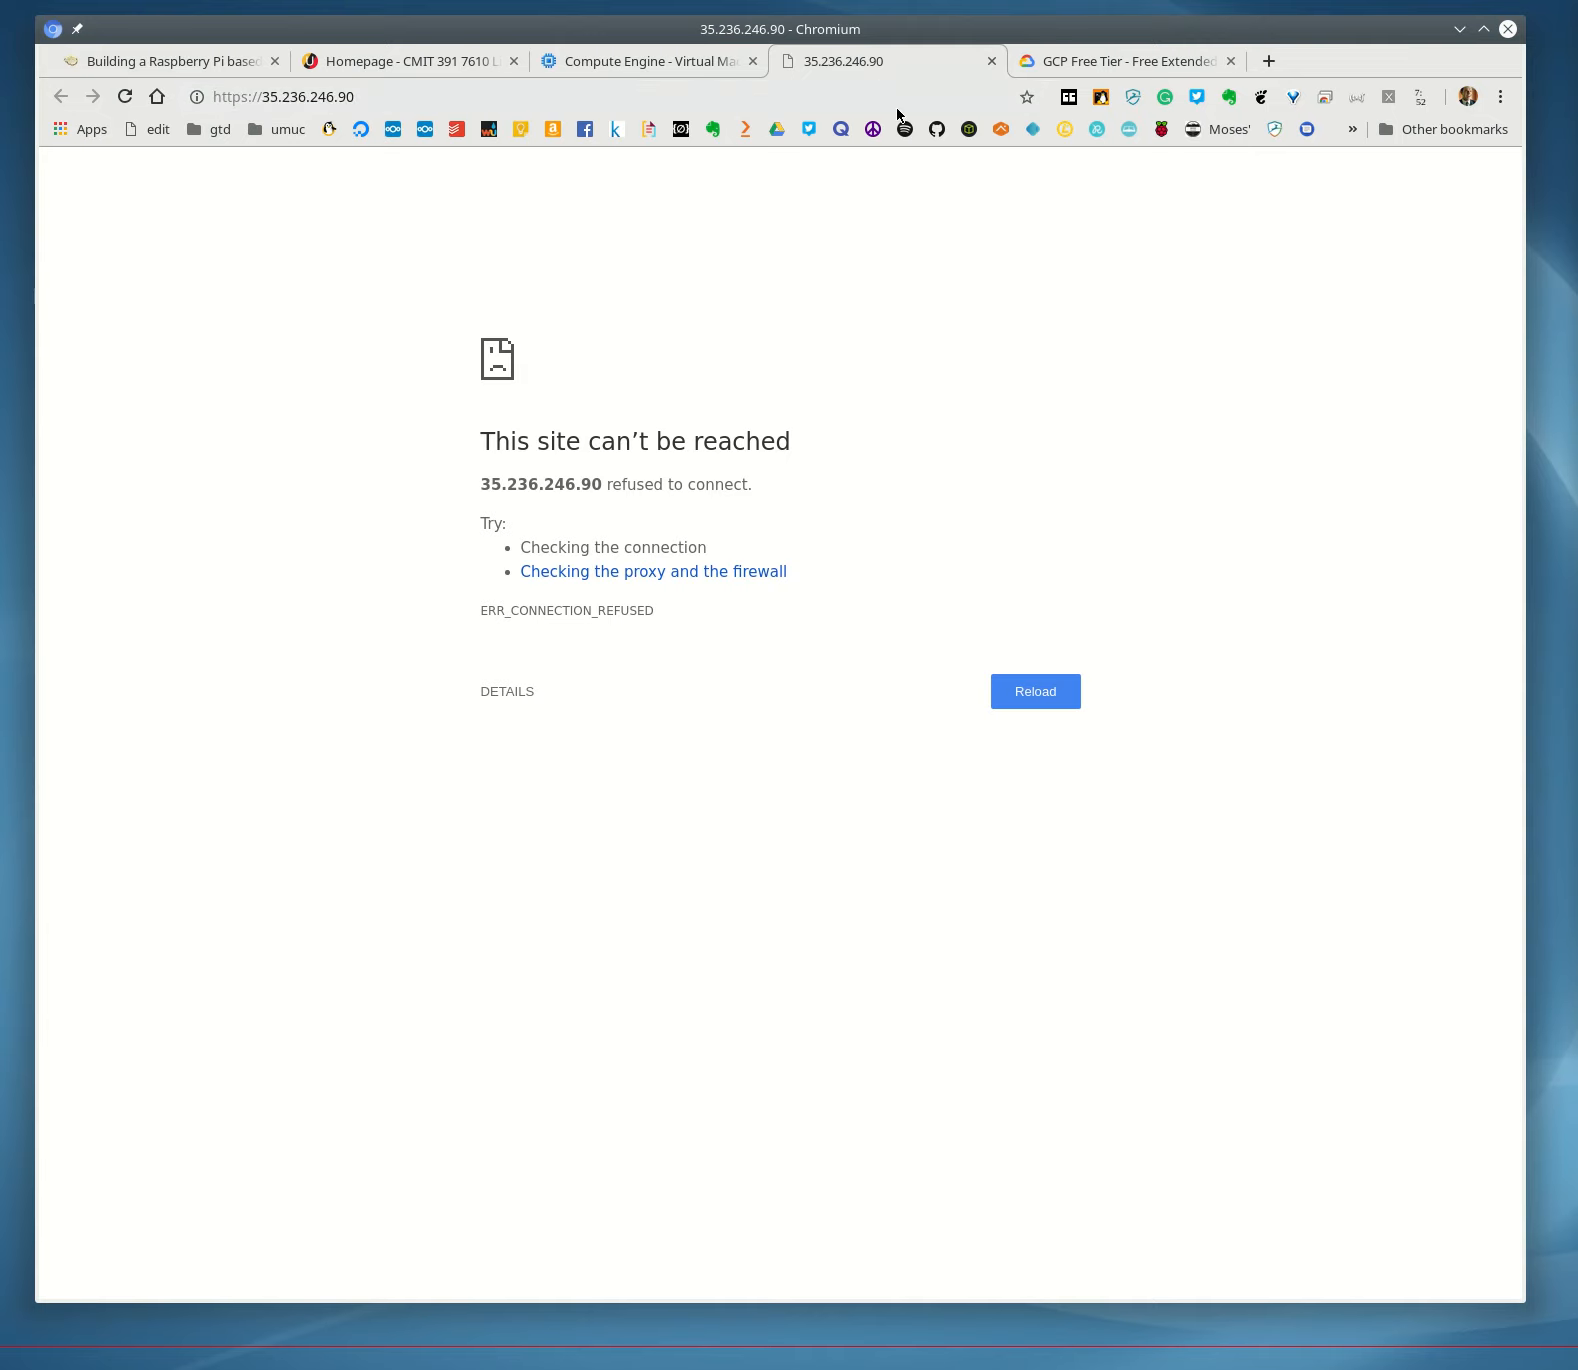
# Connect to cmit391-vm-project over SSH in a browser window and list the home directory's files with ls -lisah.
pyautogui.click(994, 64)
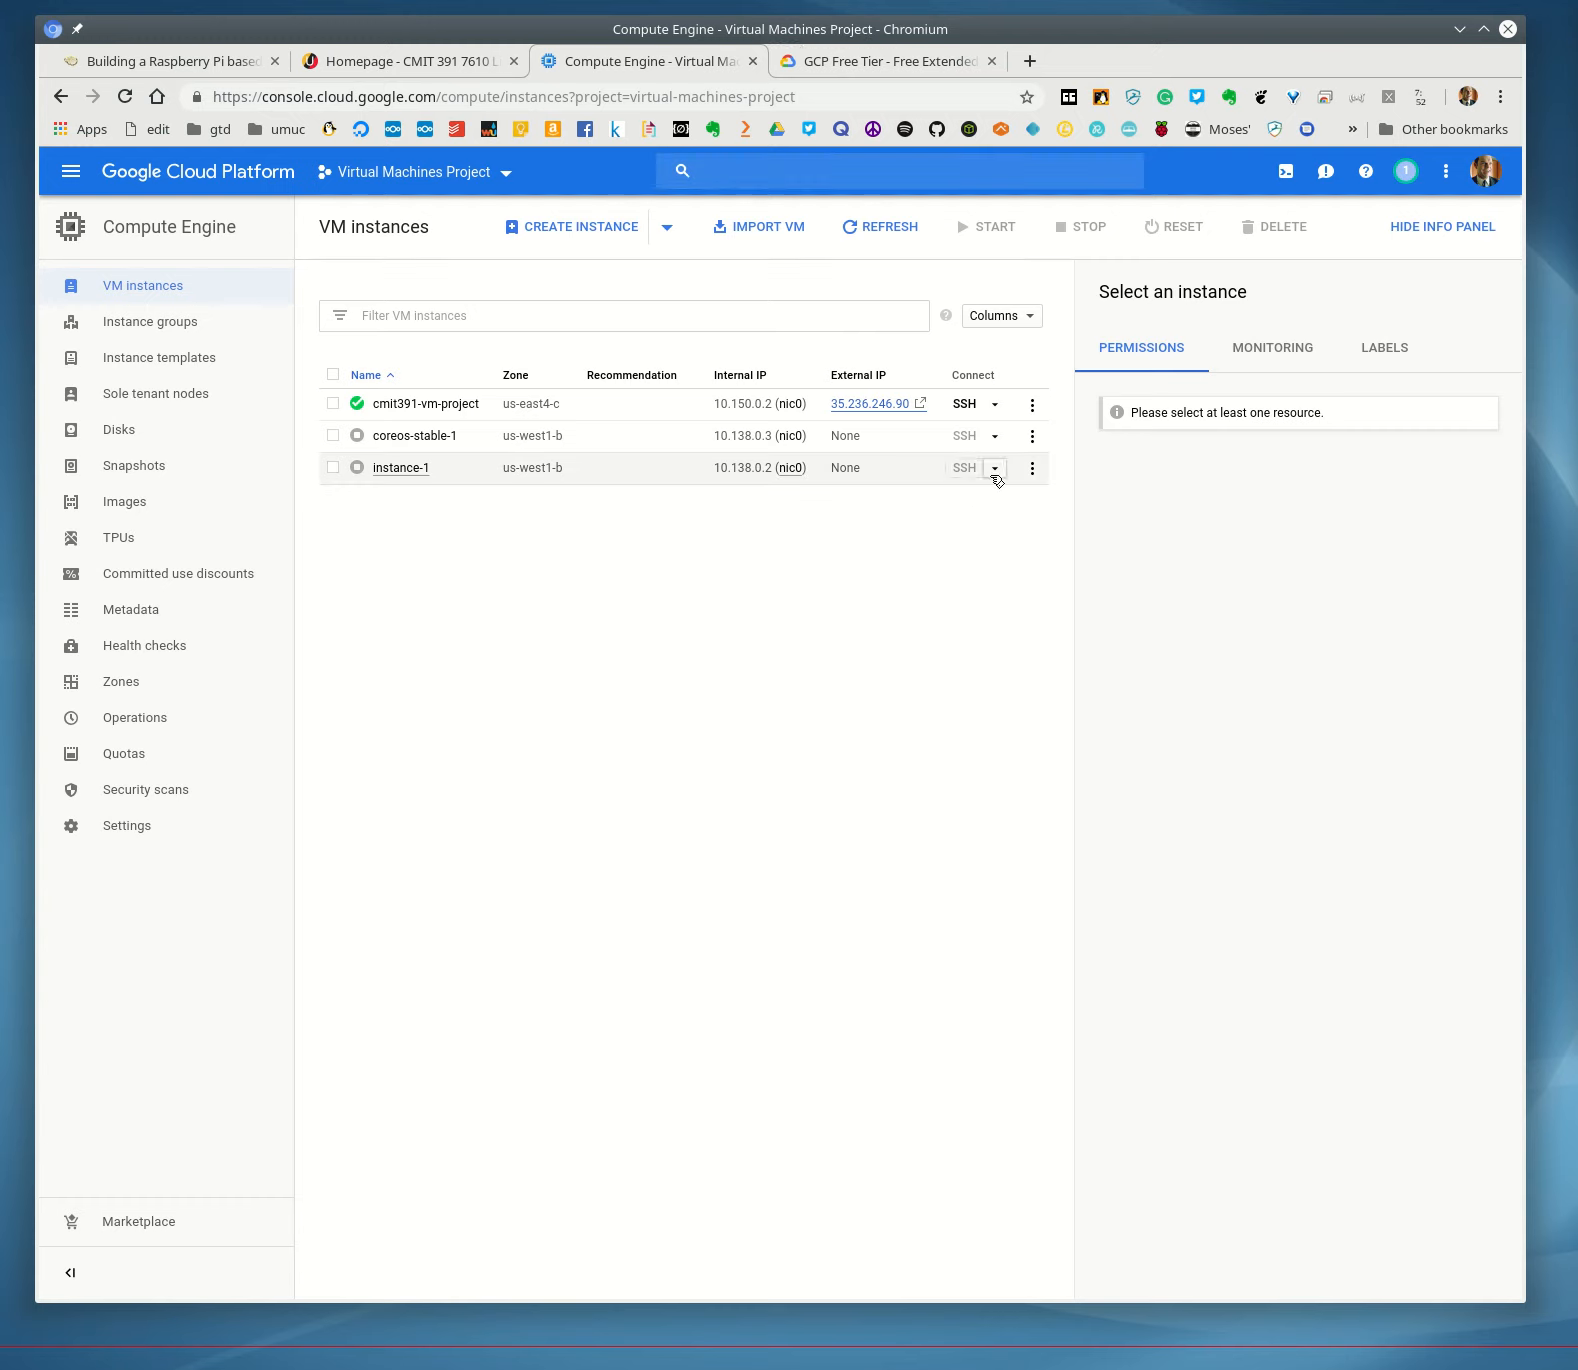
pyautogui.click(997, 405)
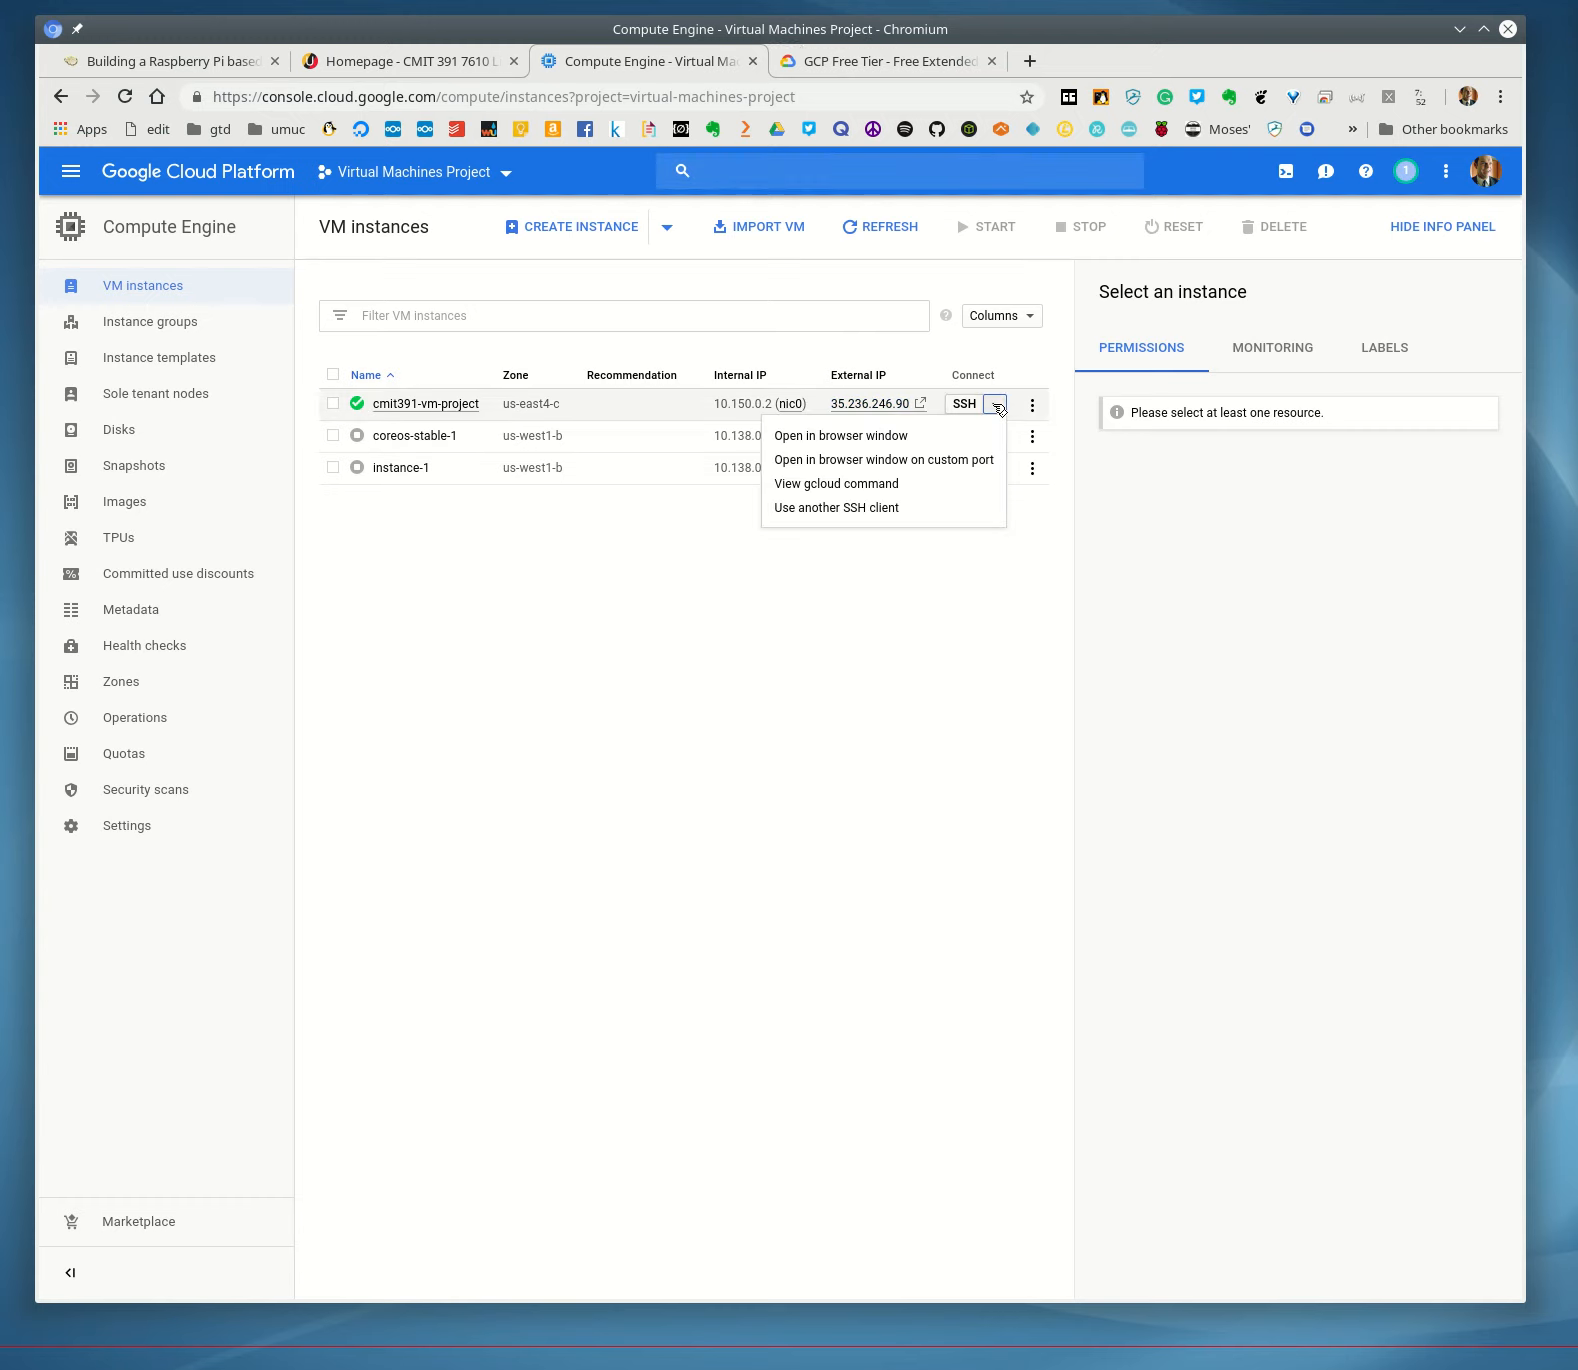
pyautogui.click(895, 441)
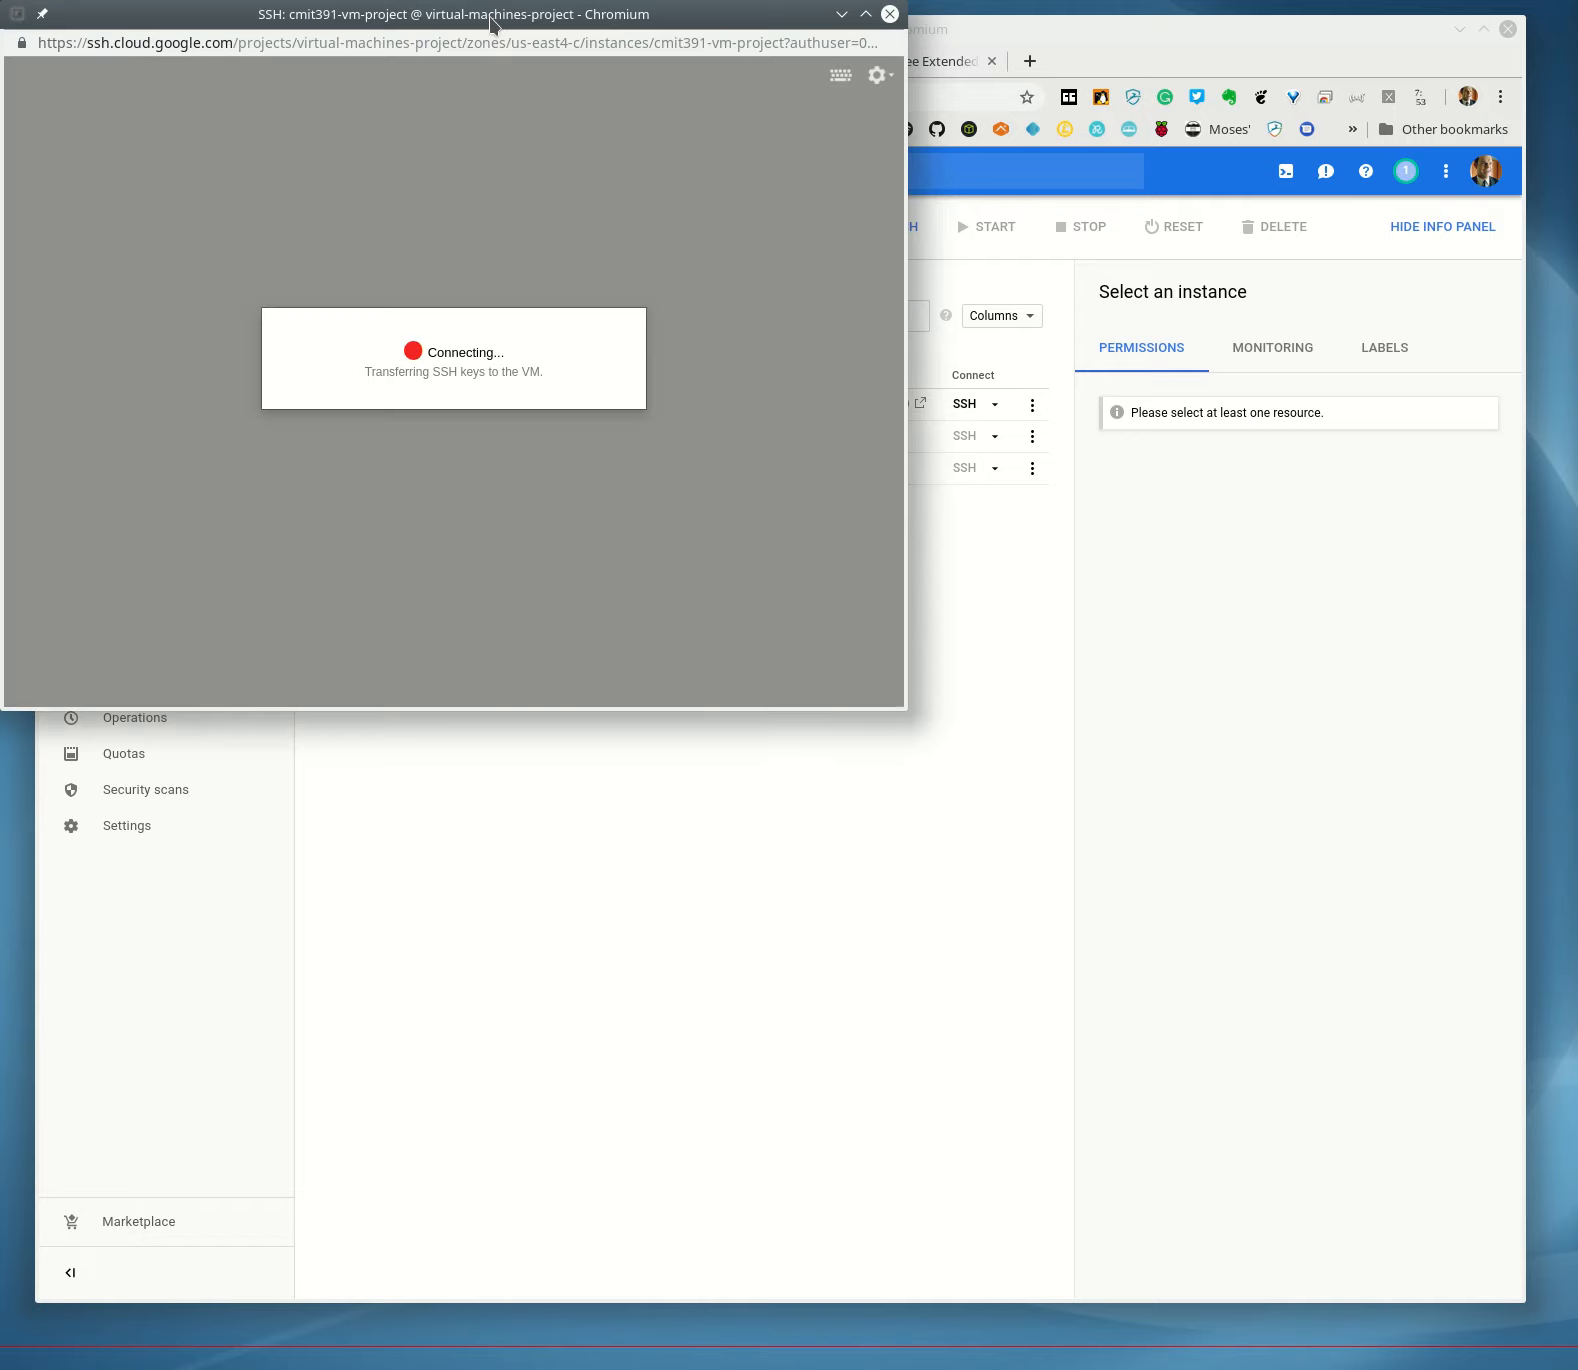
pyautogui.moveTo(440, 20); pyautogui.dragTo(845, 143)
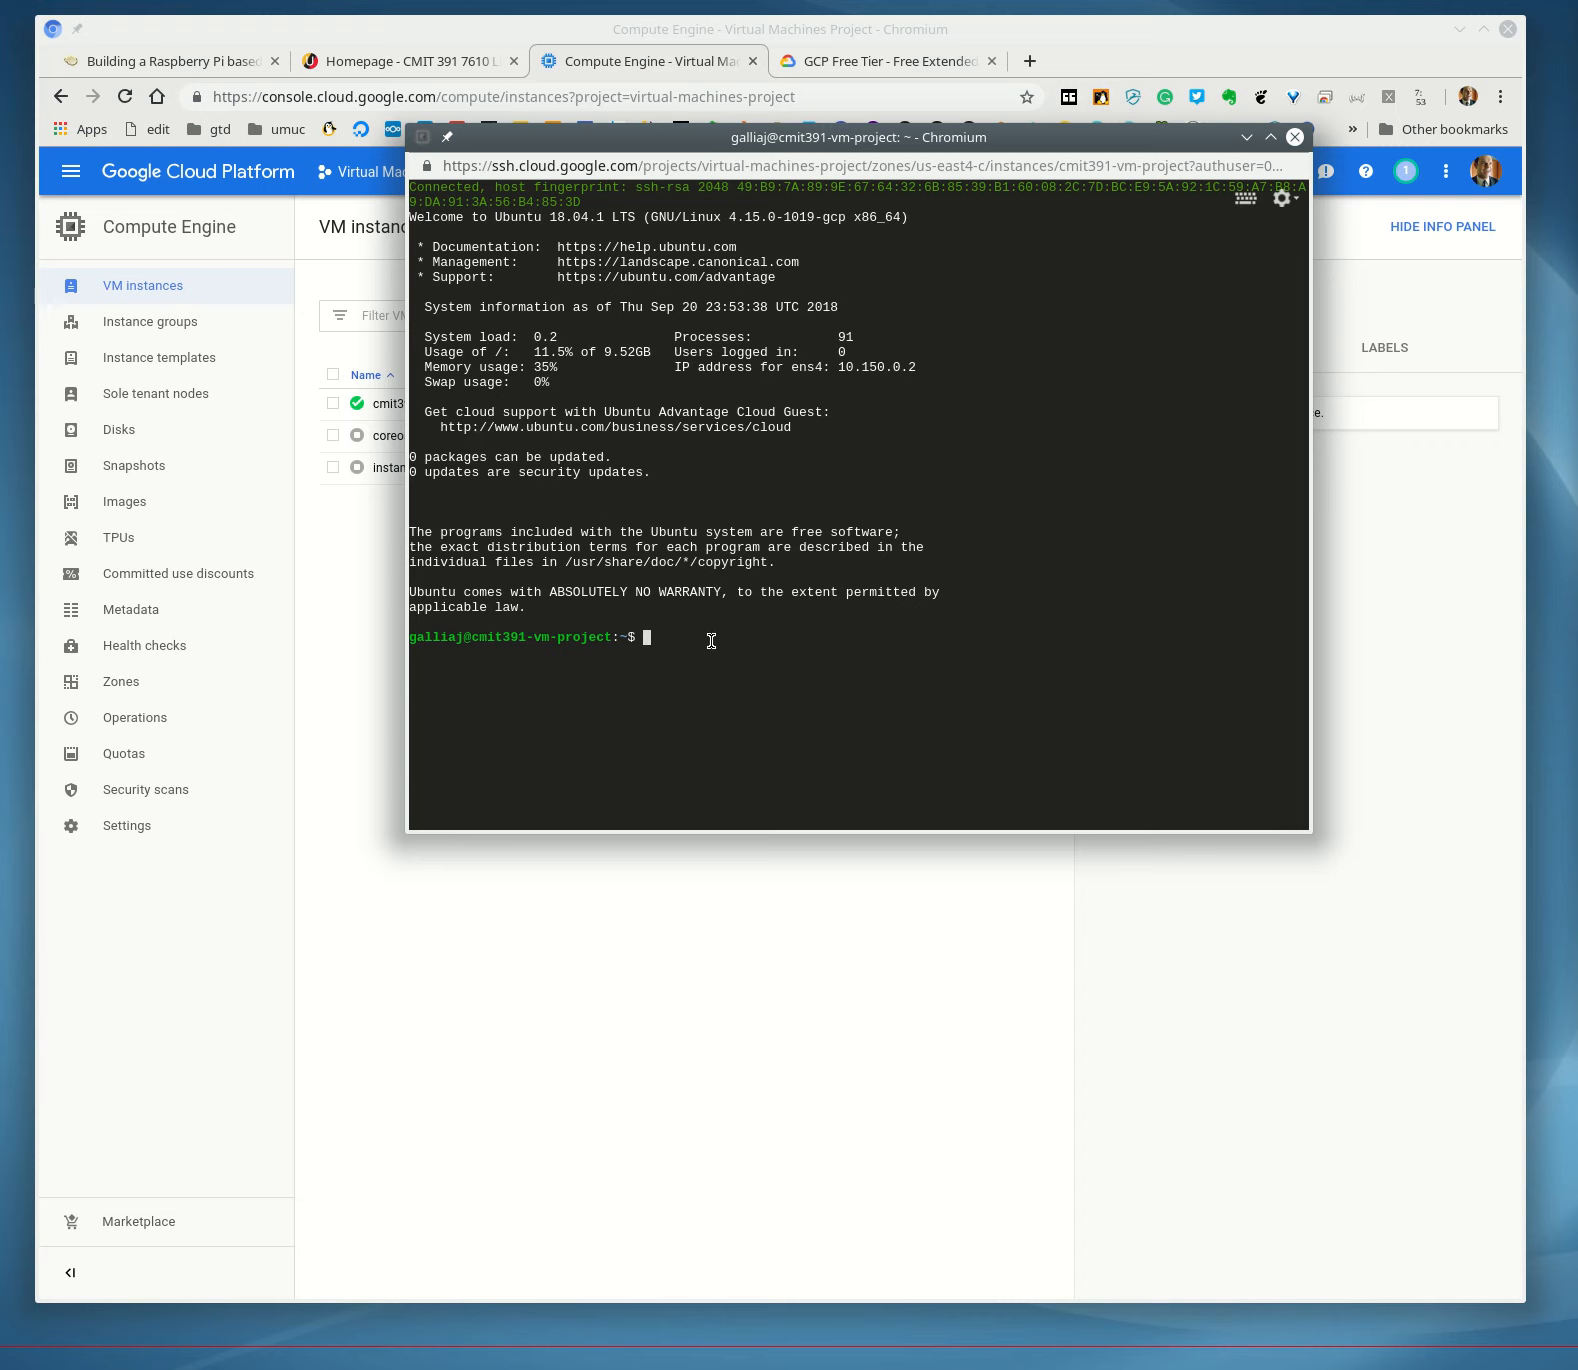
pyautogui.write('ls -lisah')
pyautogui.press('Return')
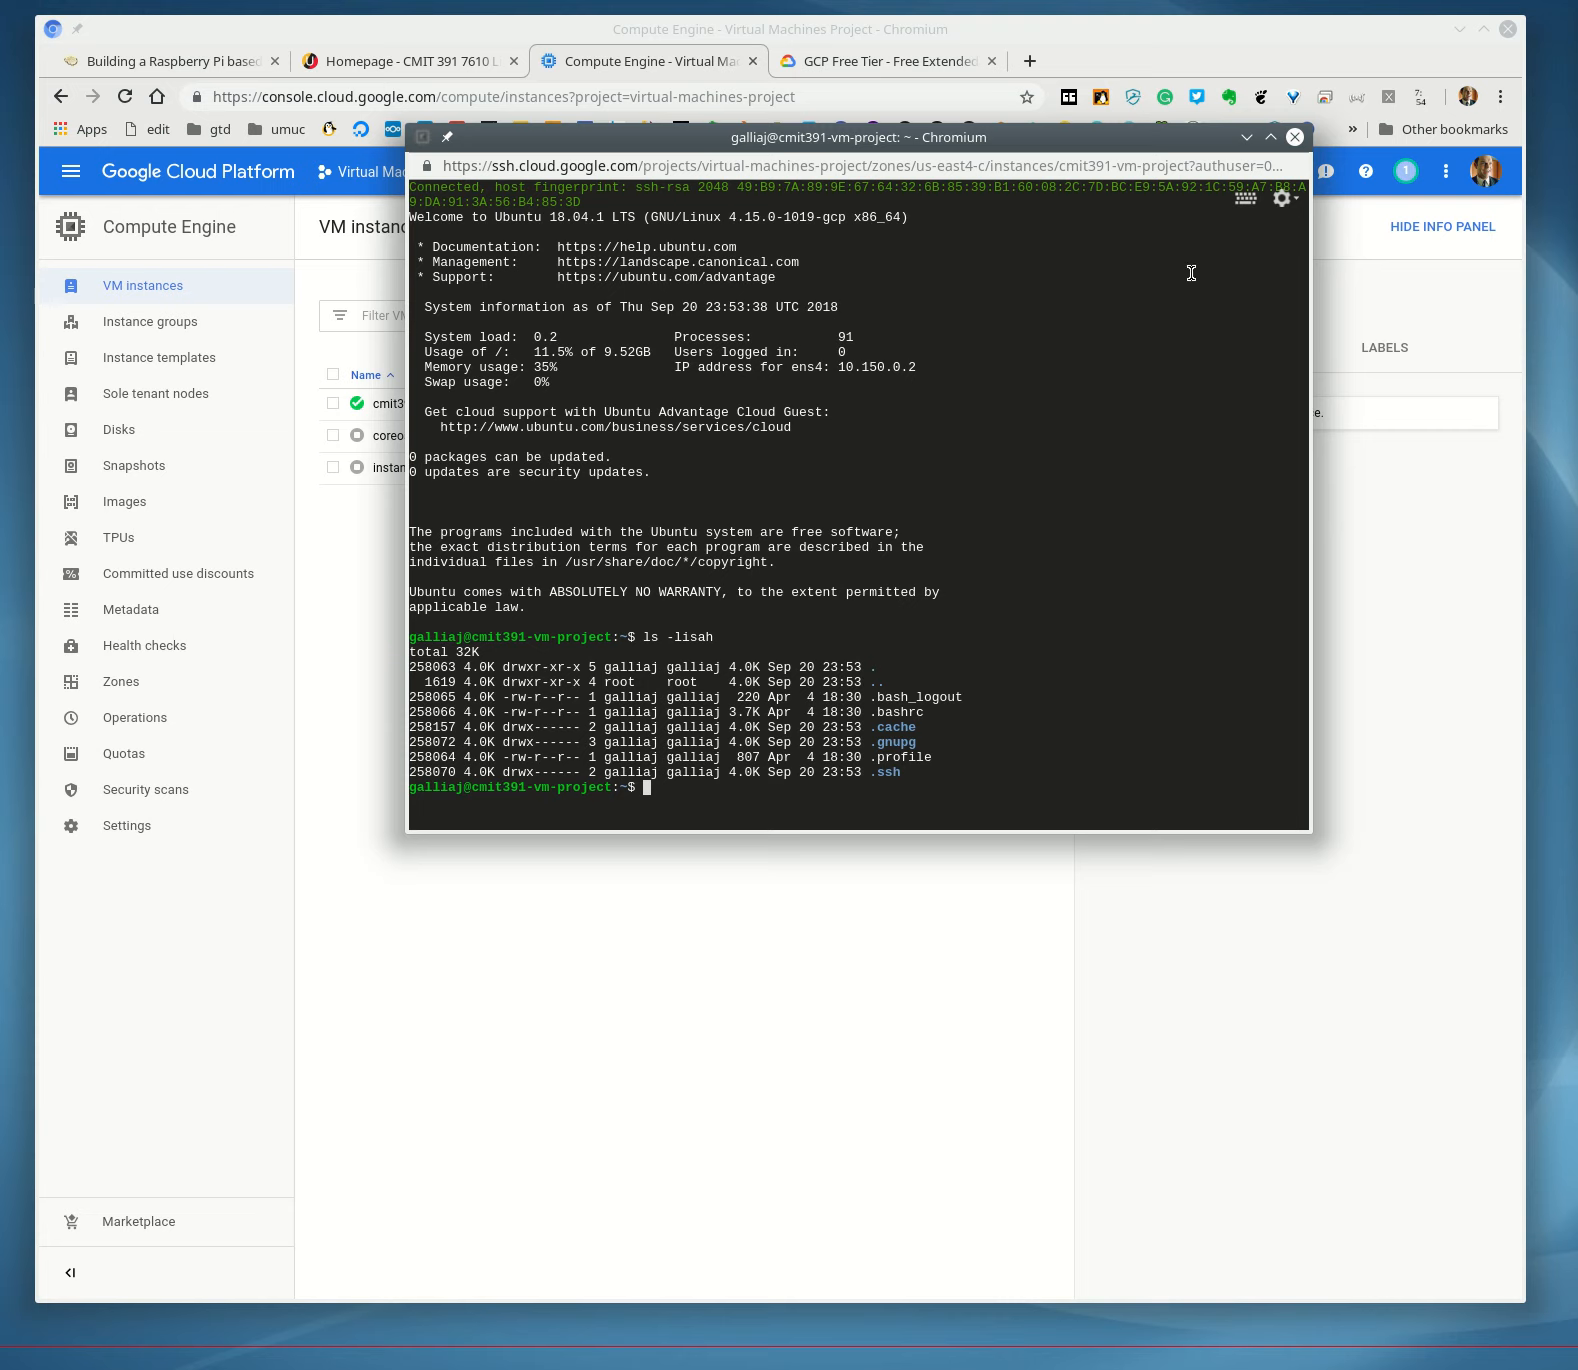
# Look through the SSH terminal's key shortcut and settings options, and end the session with exit.
pyautogui.click(1252, 207)
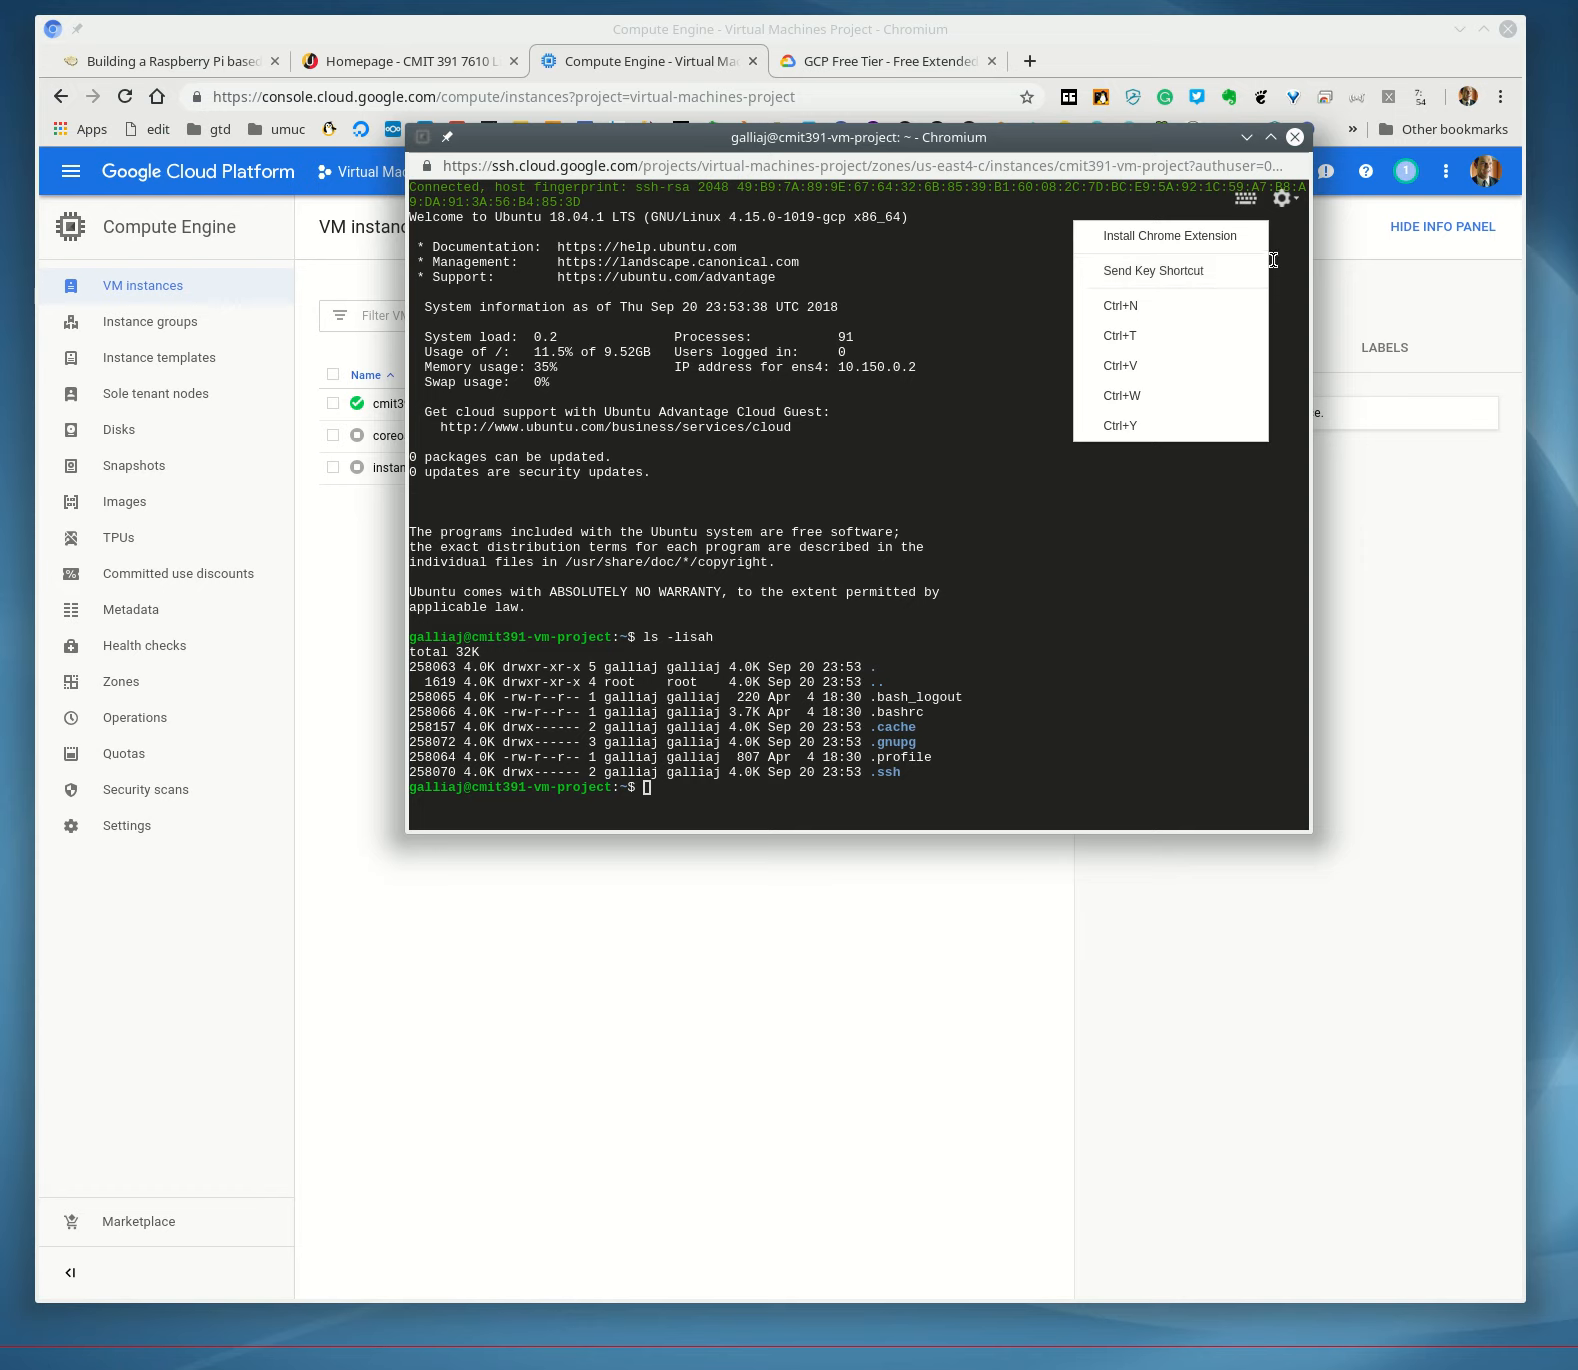
pyautogui.click(1294, 200)
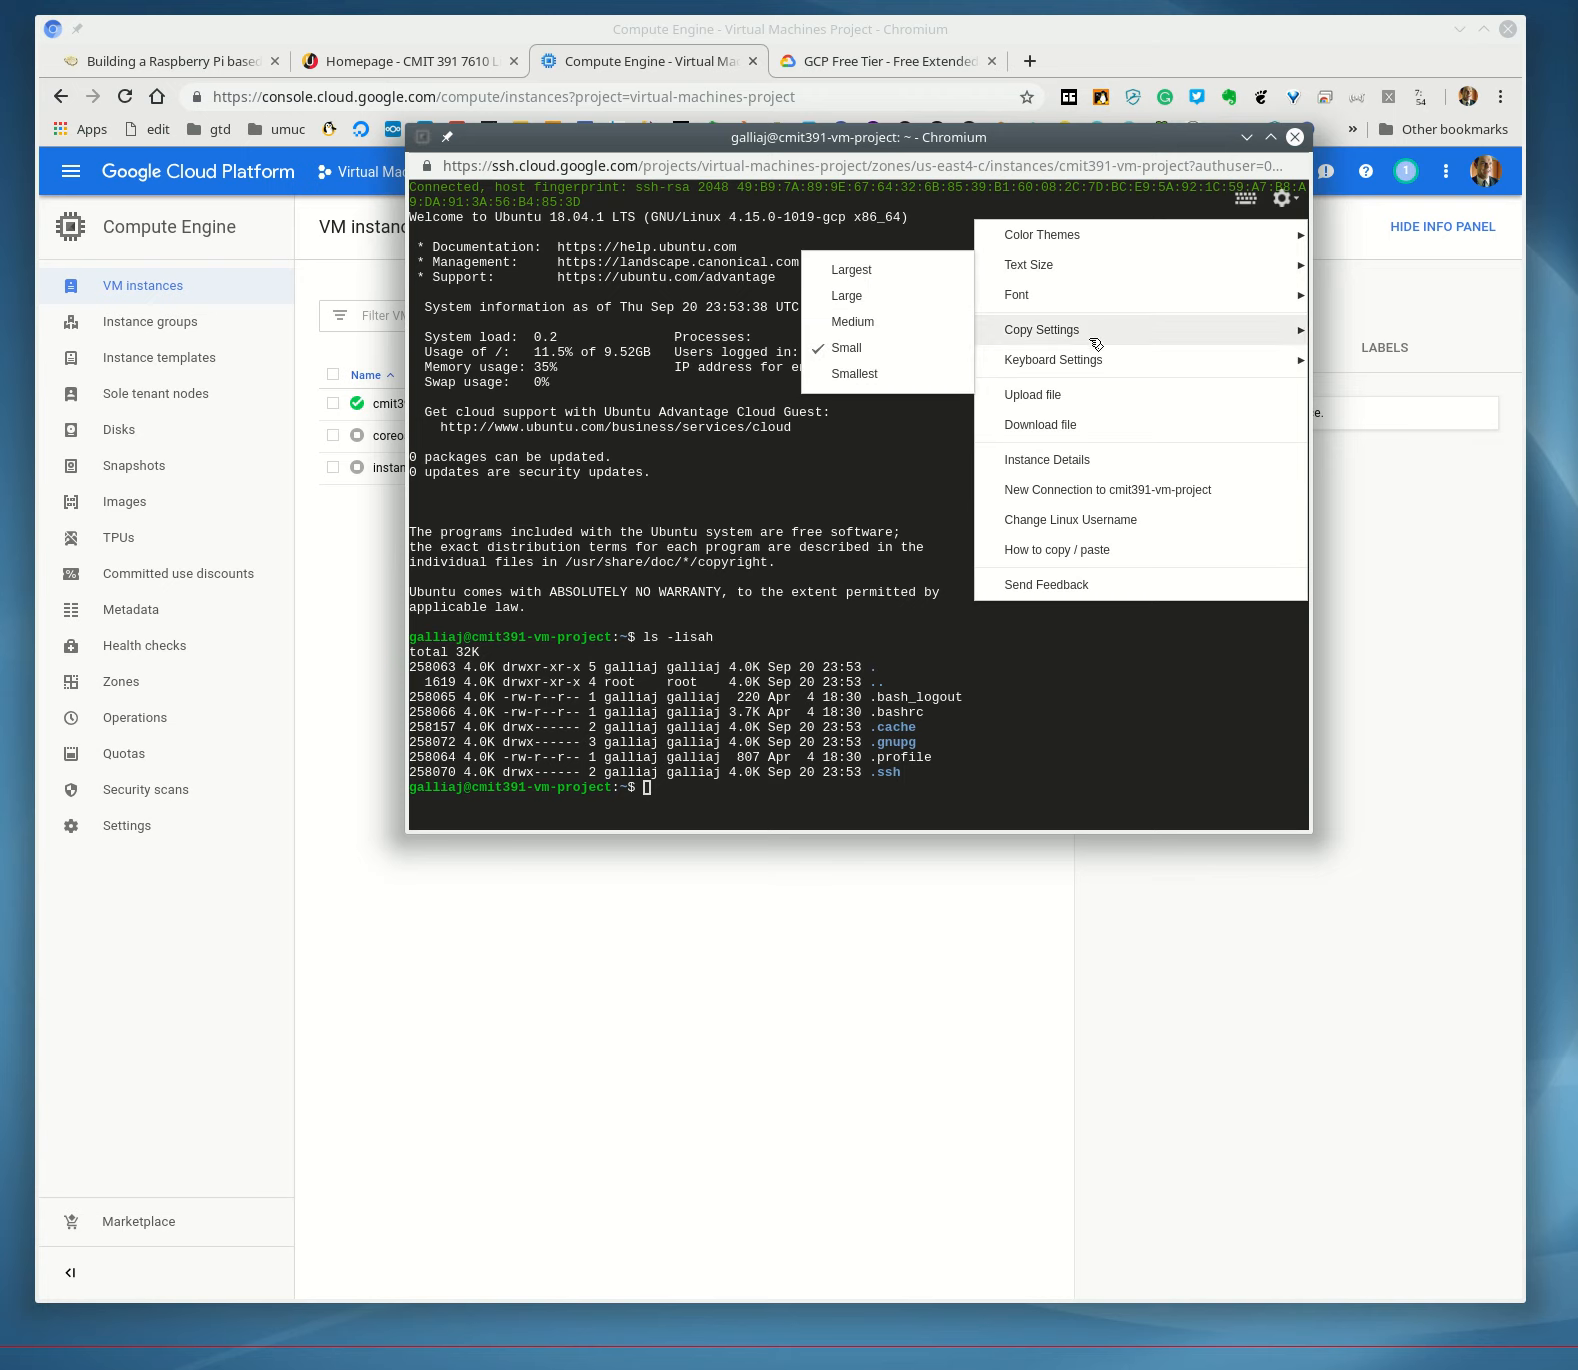
pyautogui.click(1075, 650)
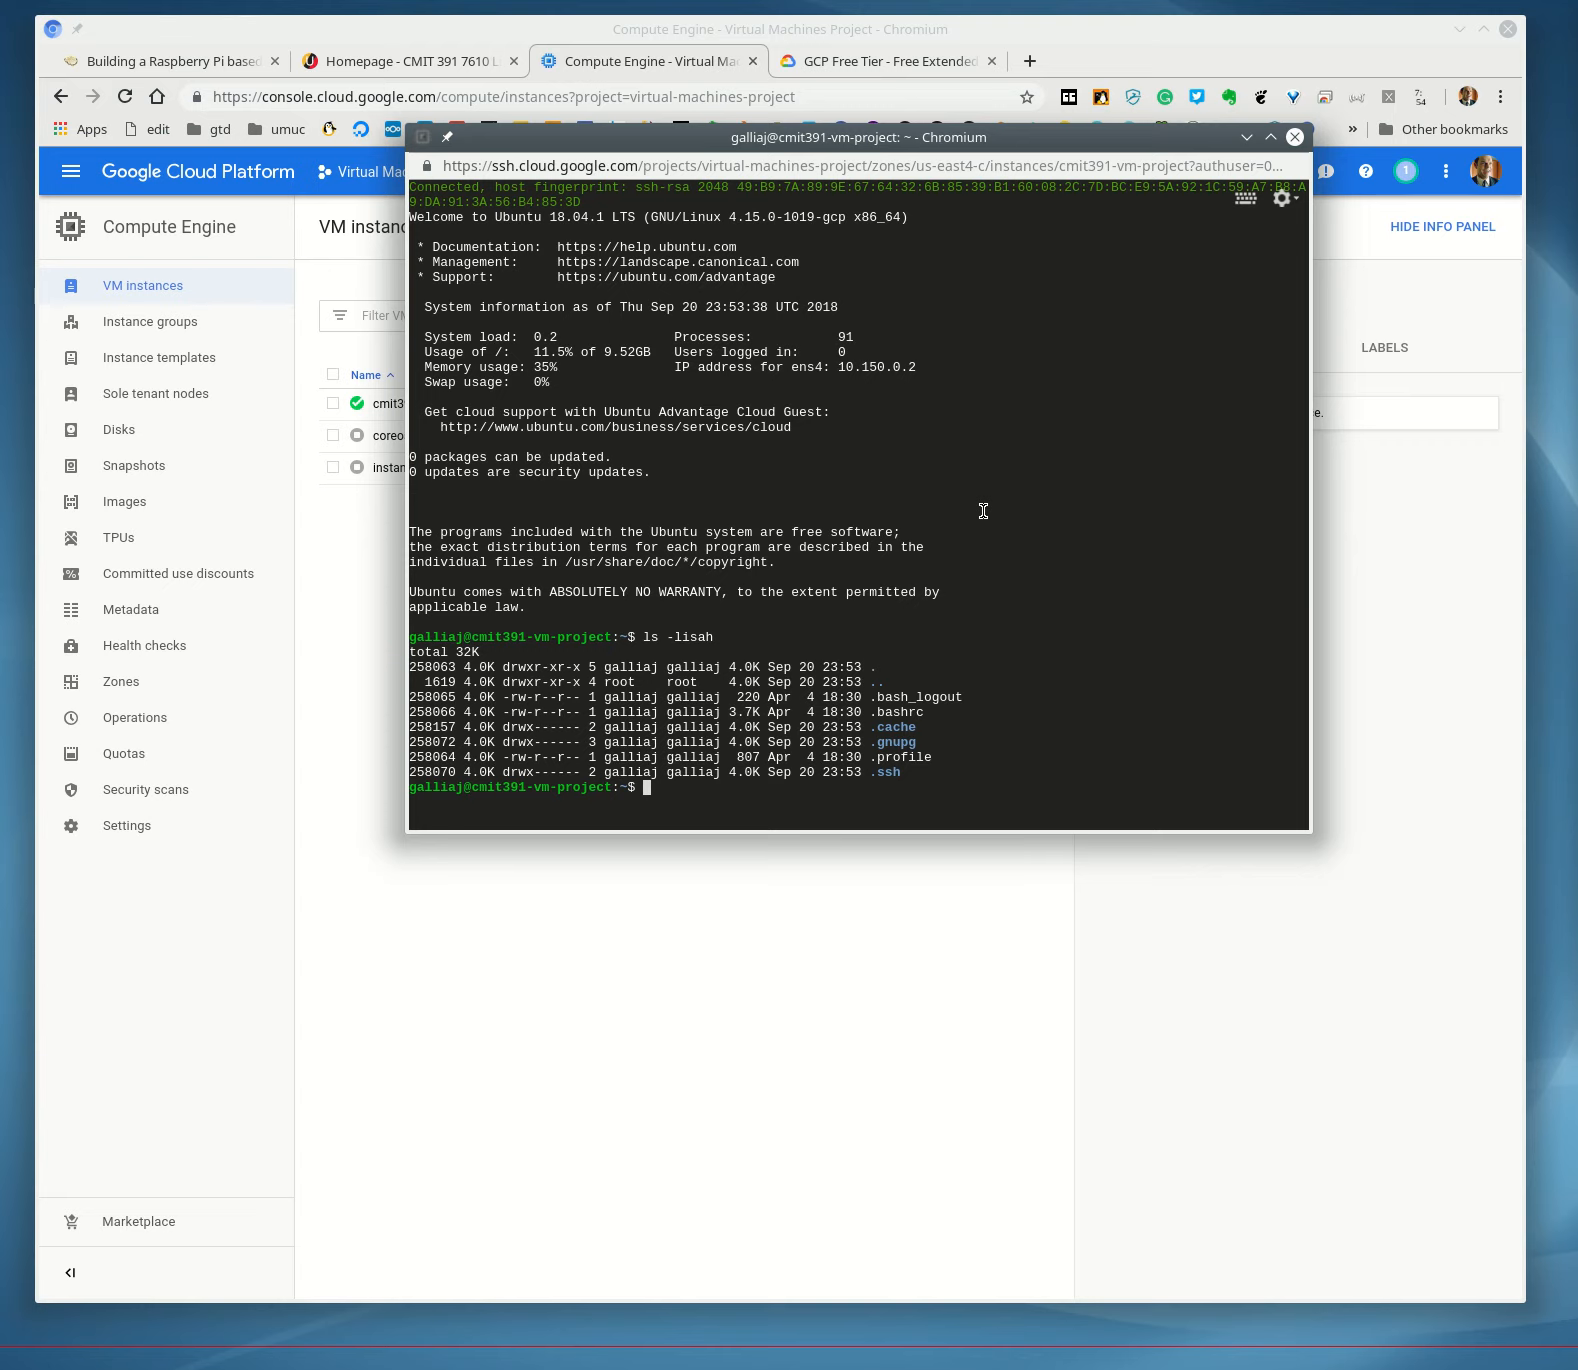
pyautogui.write('exit')
pyautogui.press('Return')
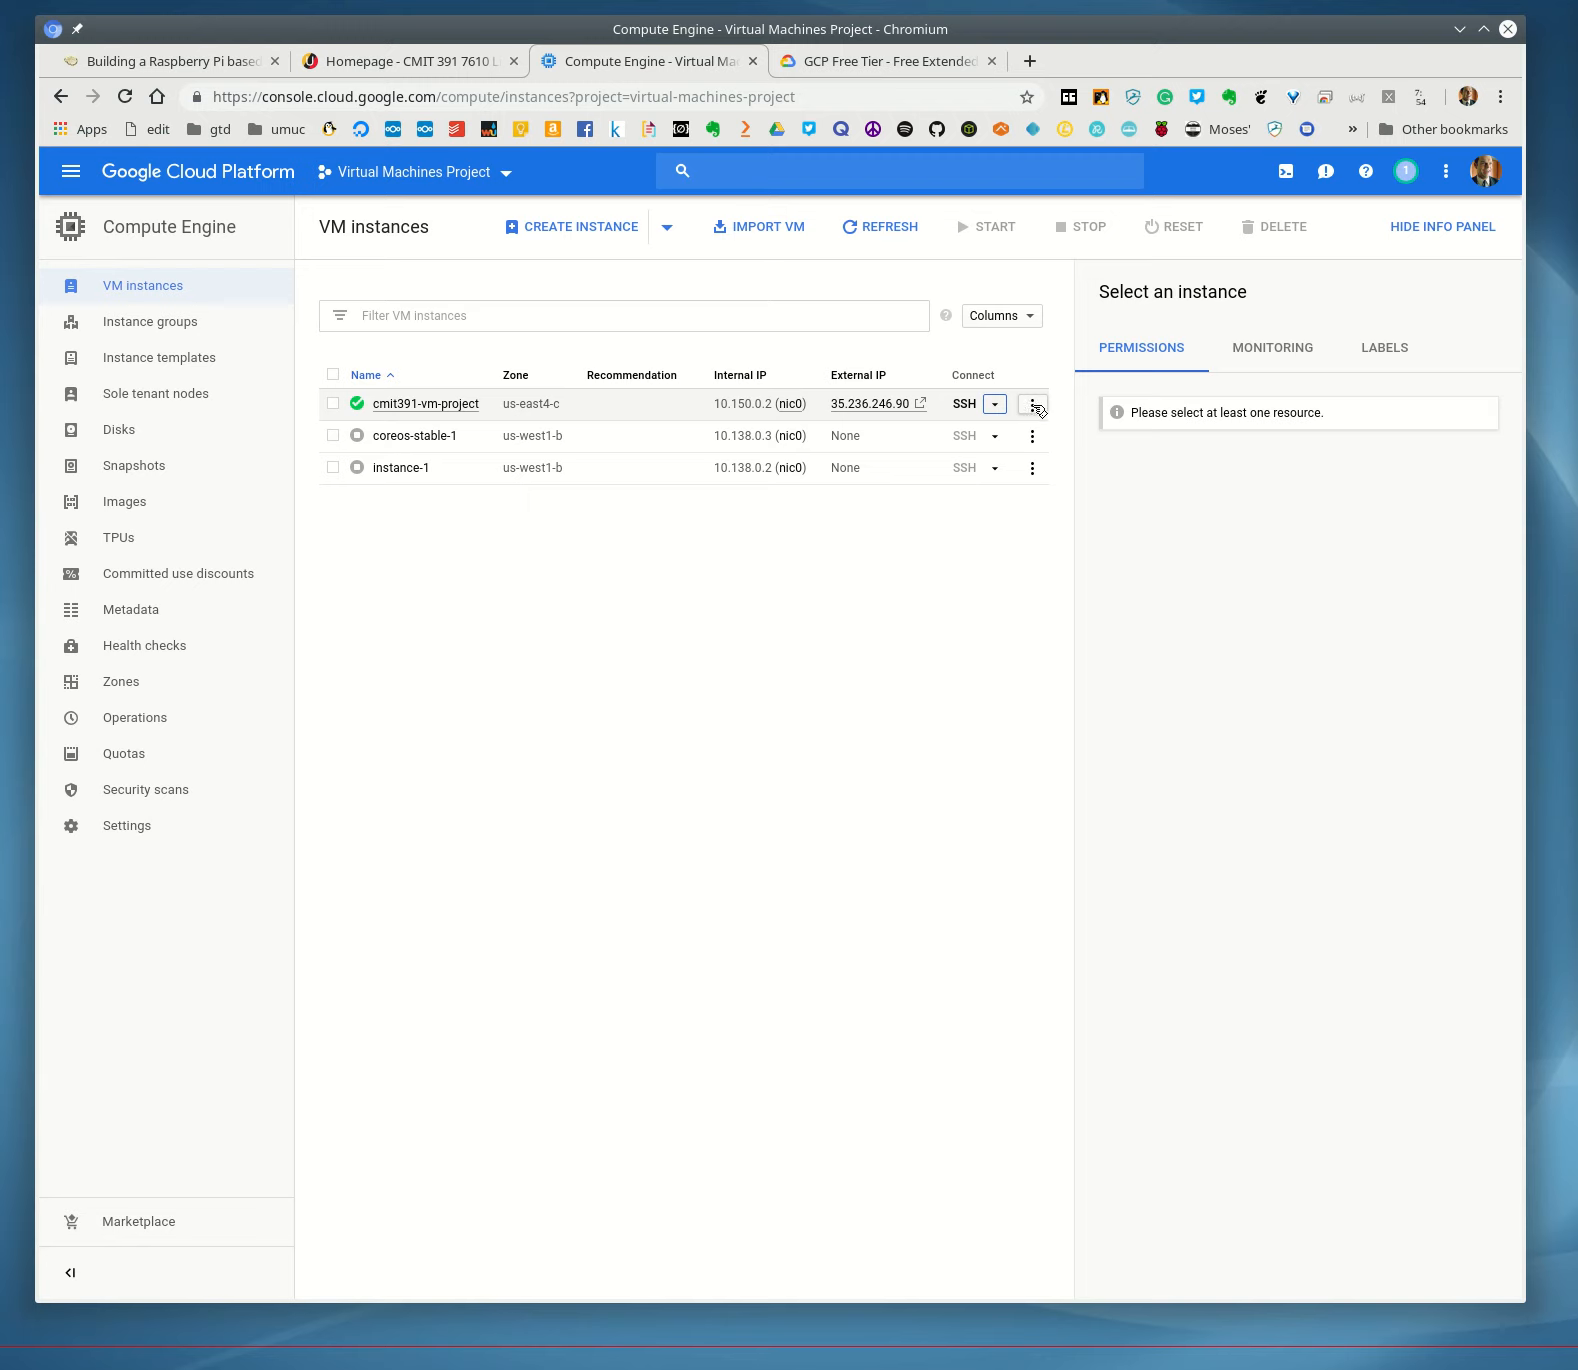
# Stop the cmit391-vm-project instance and confirm the shutdown.
pyautogui.click(1038, 409)
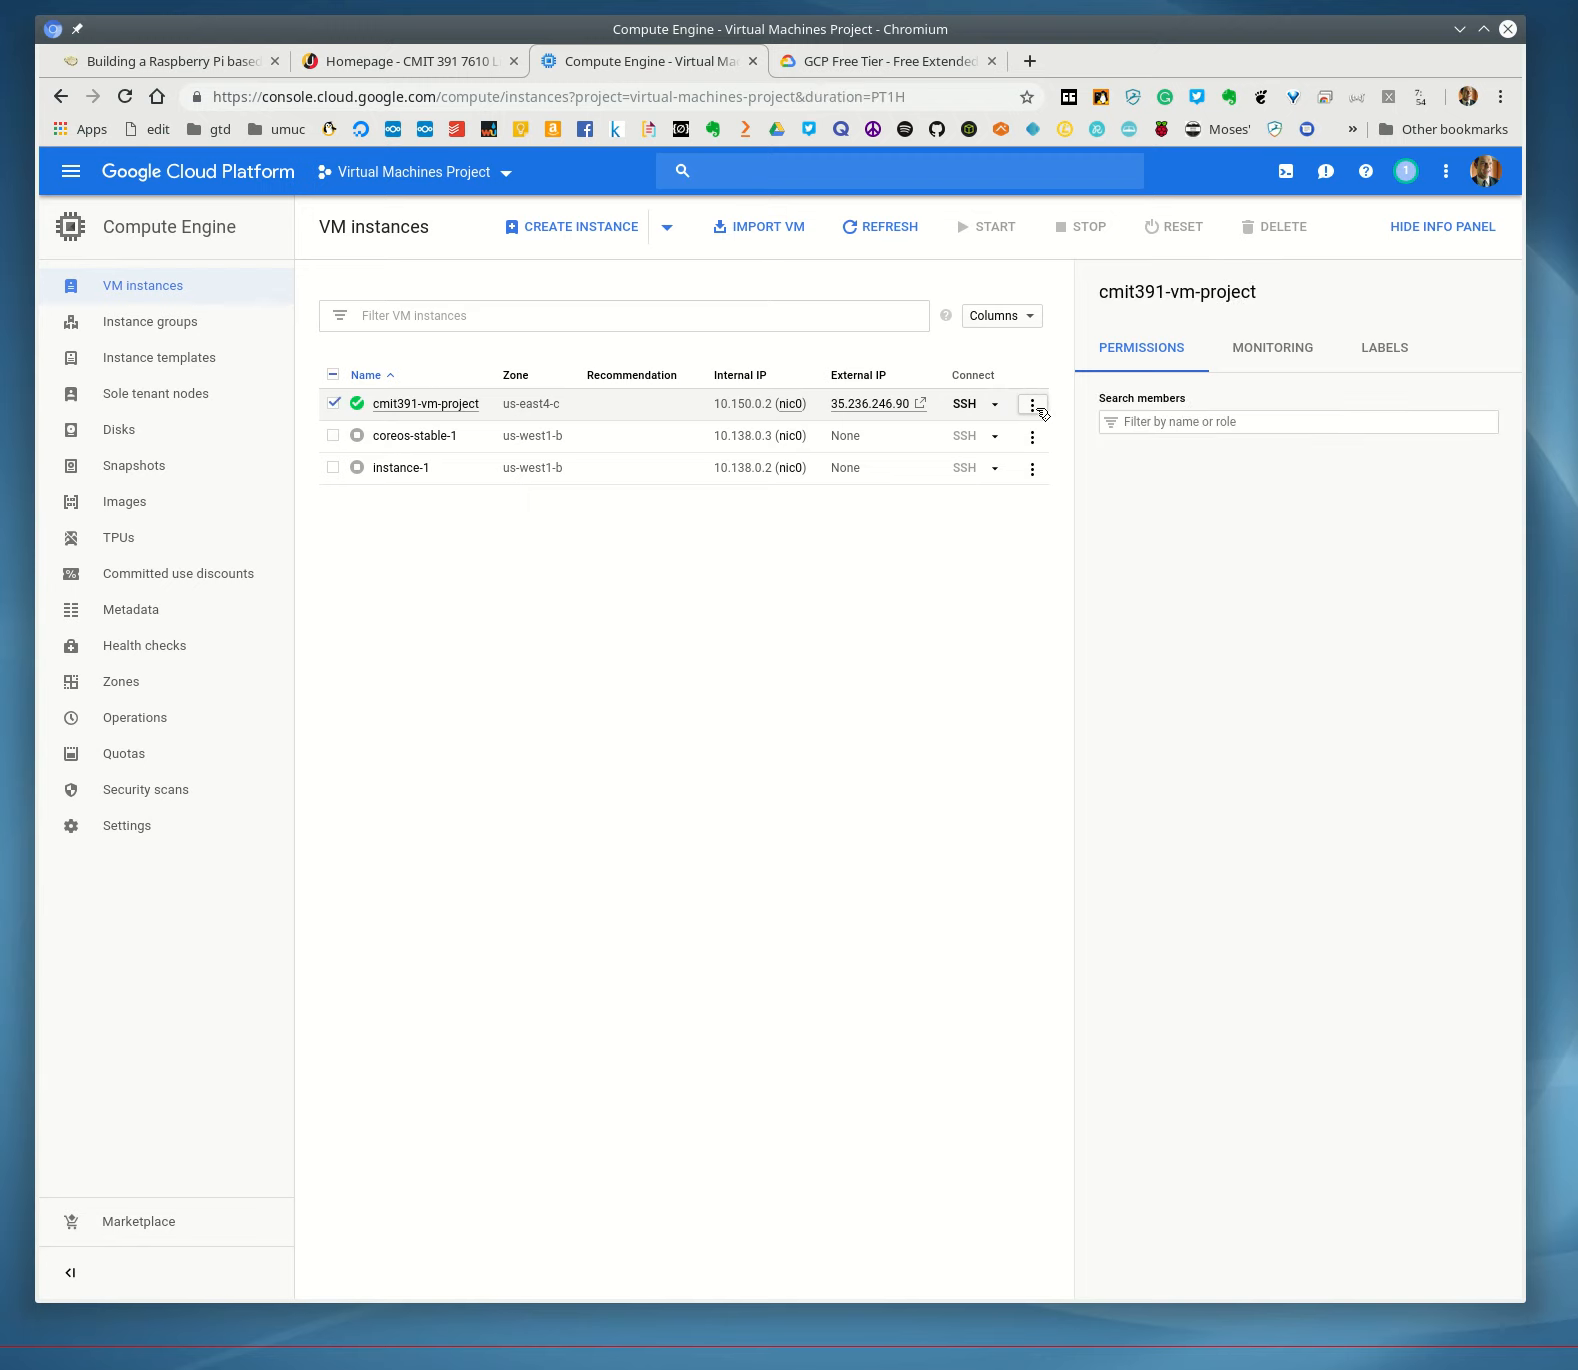
pyautogui.click(1037, 408)
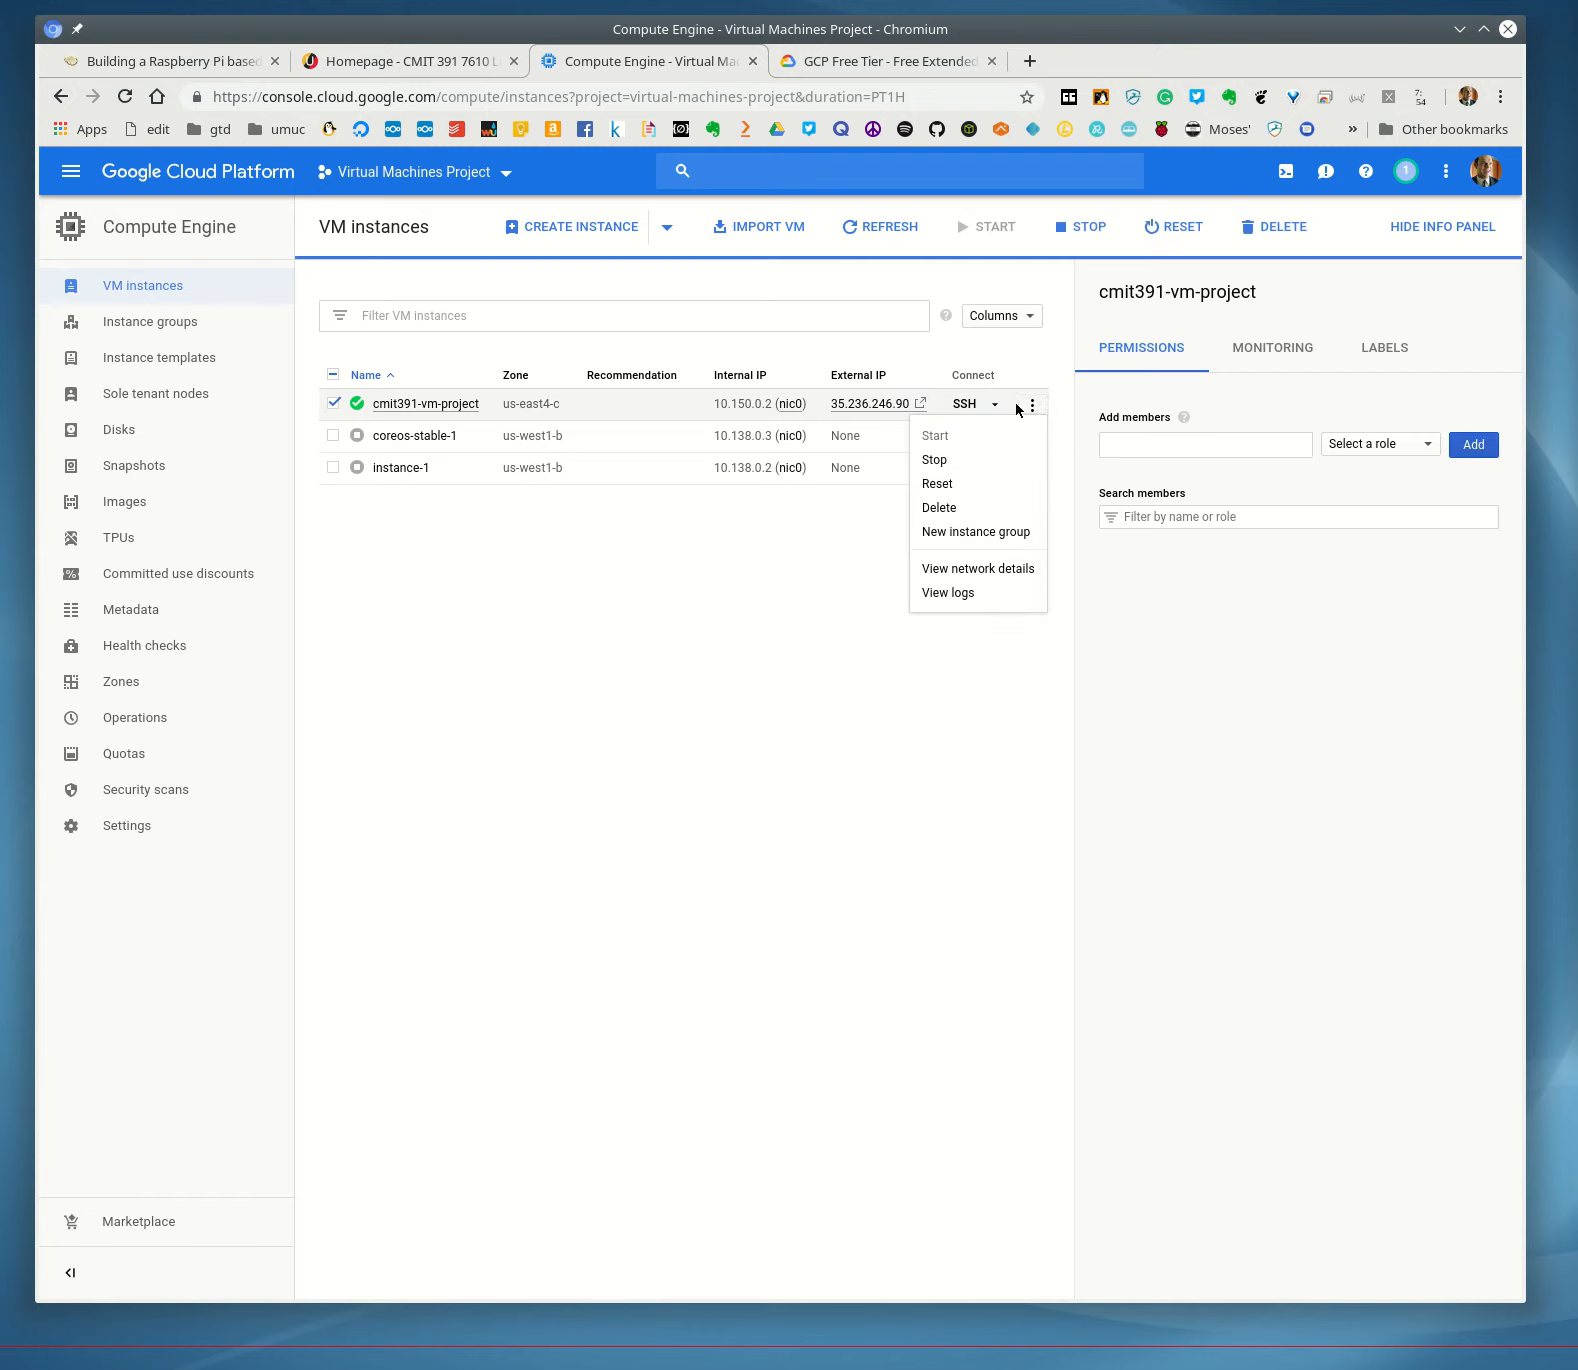
pyautogui.click(948, 461)
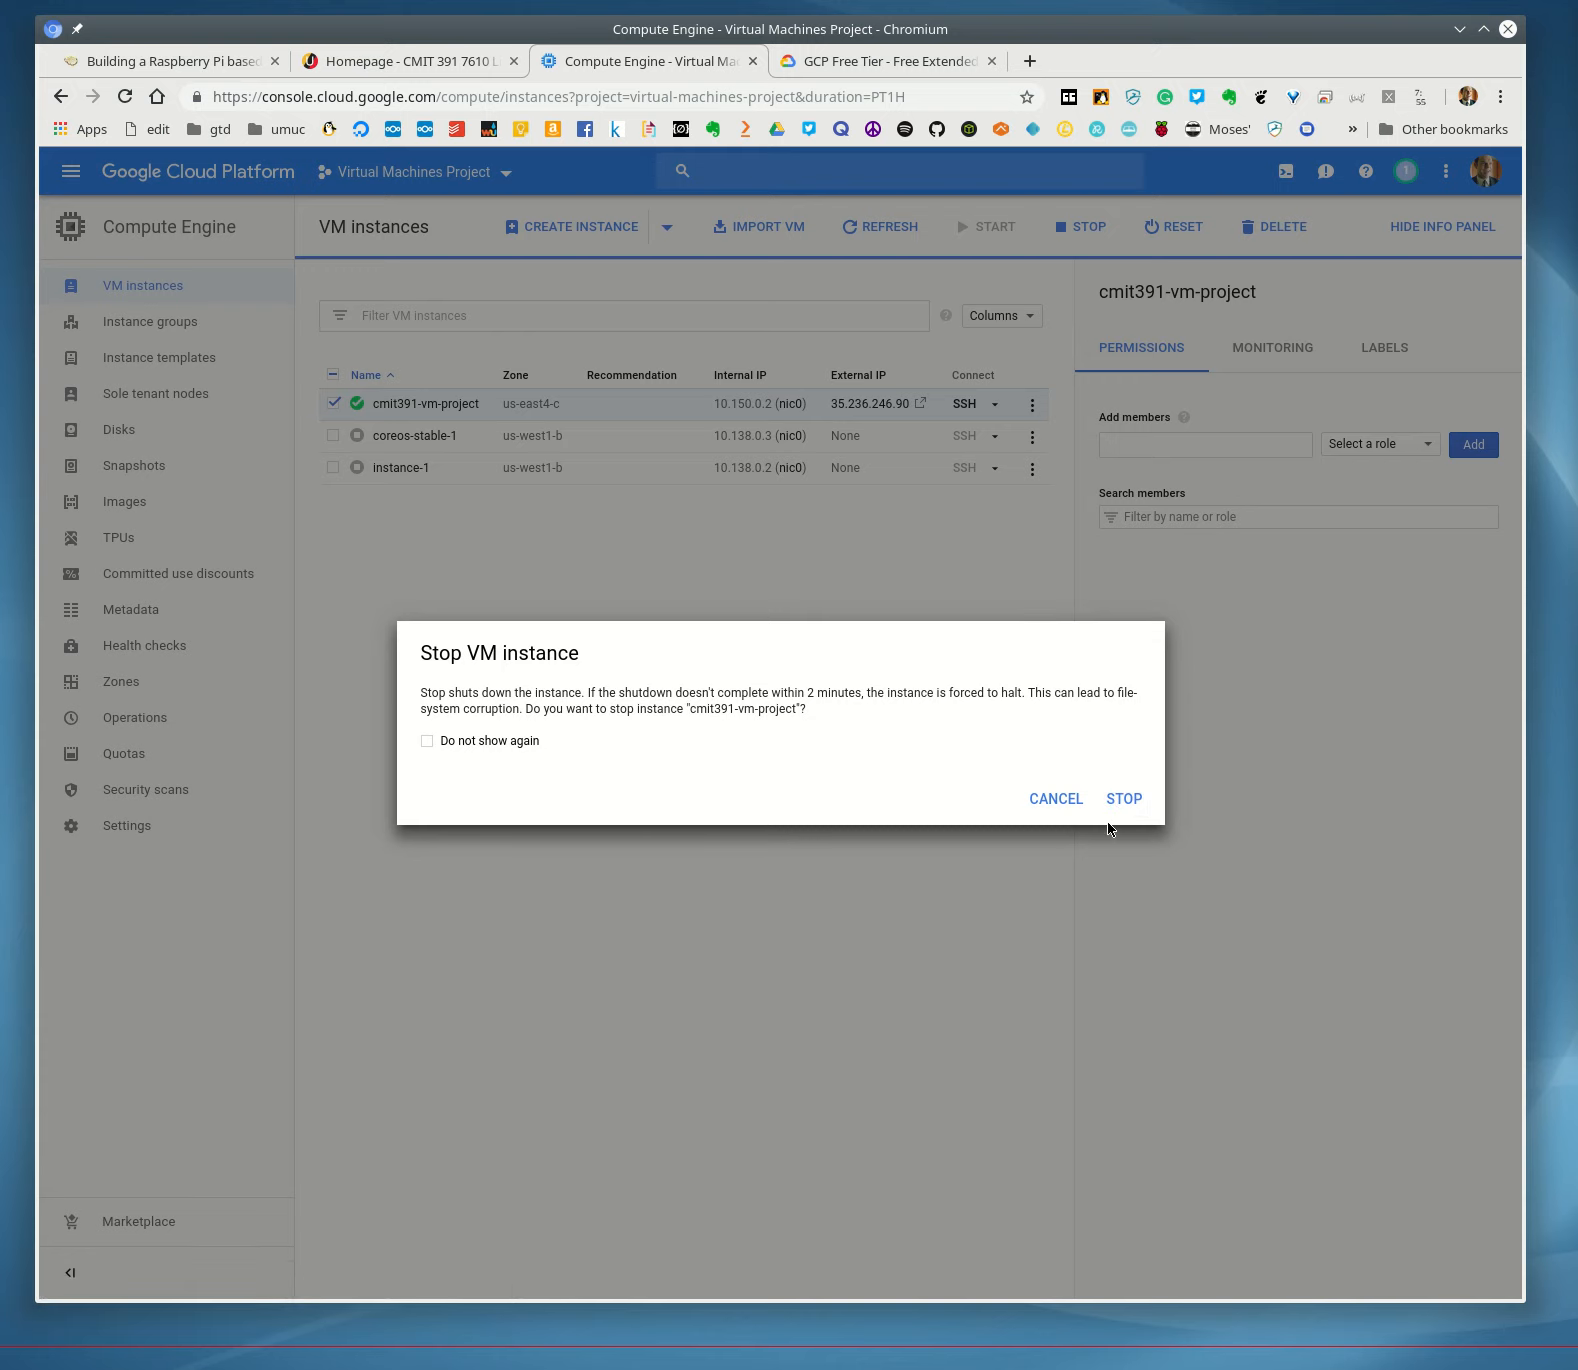
pyautogui.click(1124, 799)
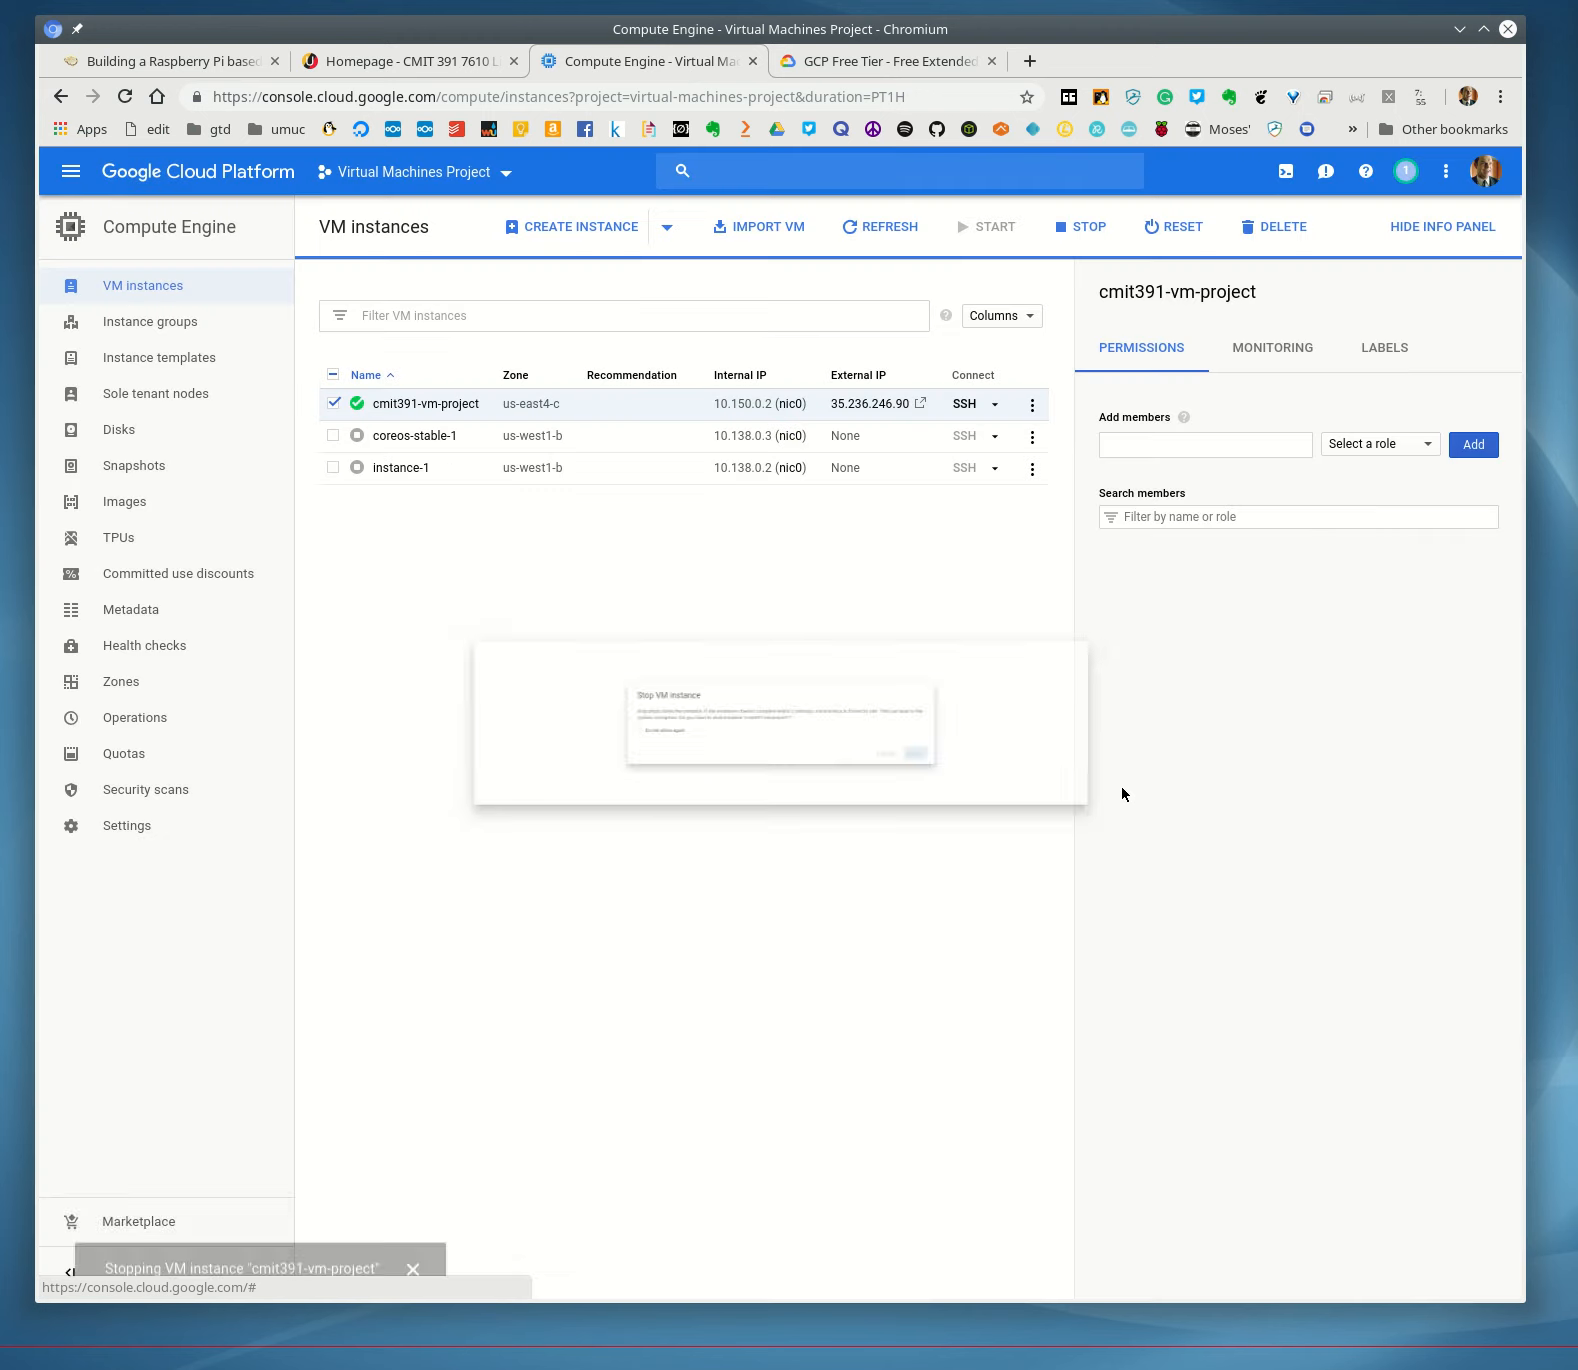